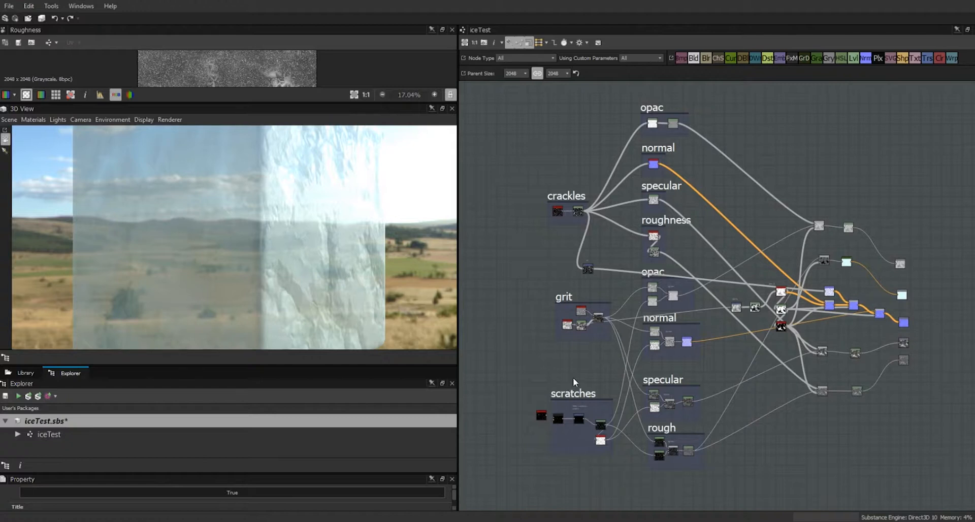
In the scratches group, feed the Transformation 2D node from the Scratches Generator instead of the FX-Map, and move the FX-Map outside the frame
scroll(562, 345, up, 5)
scroll(583, 342, up, 2)
middle_drag(617, 355, 724, 172)
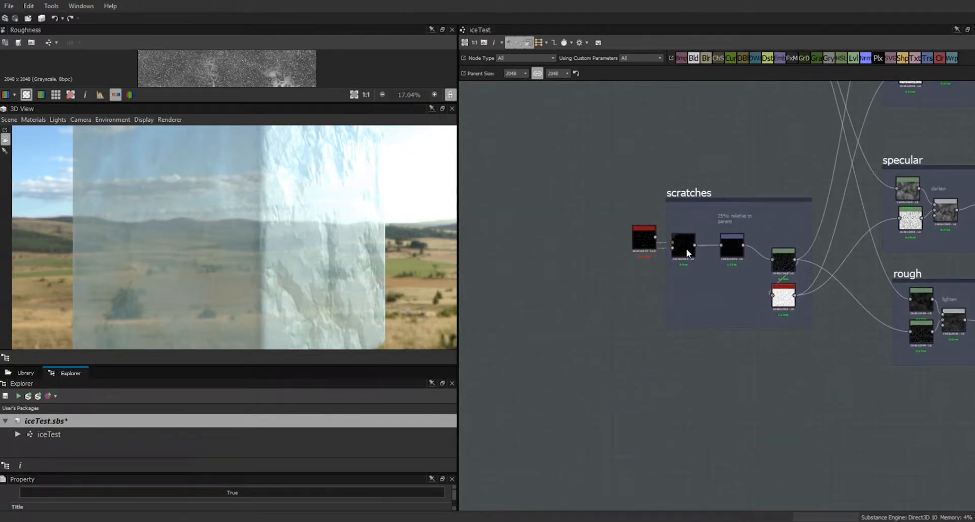
scroll(692, 279, up, 3)
click(675, 214)
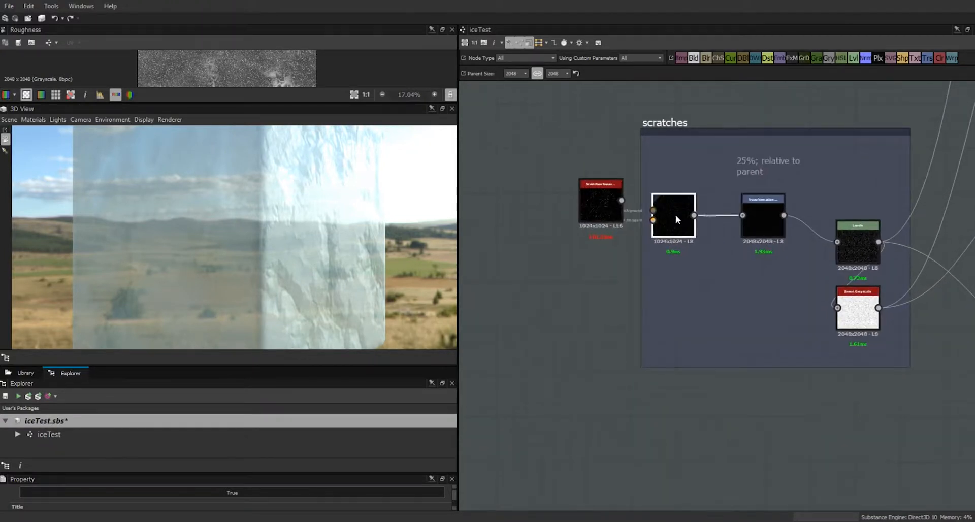
drag(675, 215, 574, 326)
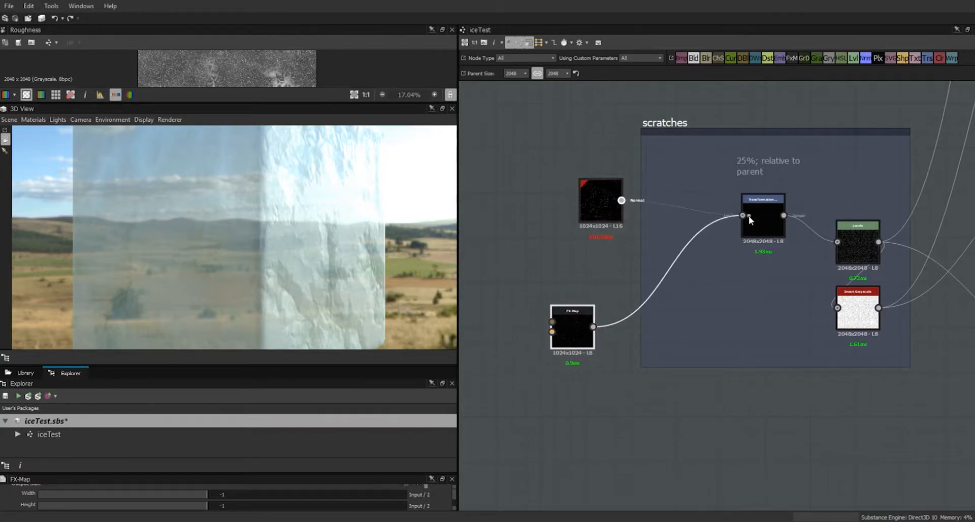
drag(742, 217, 687, 216)
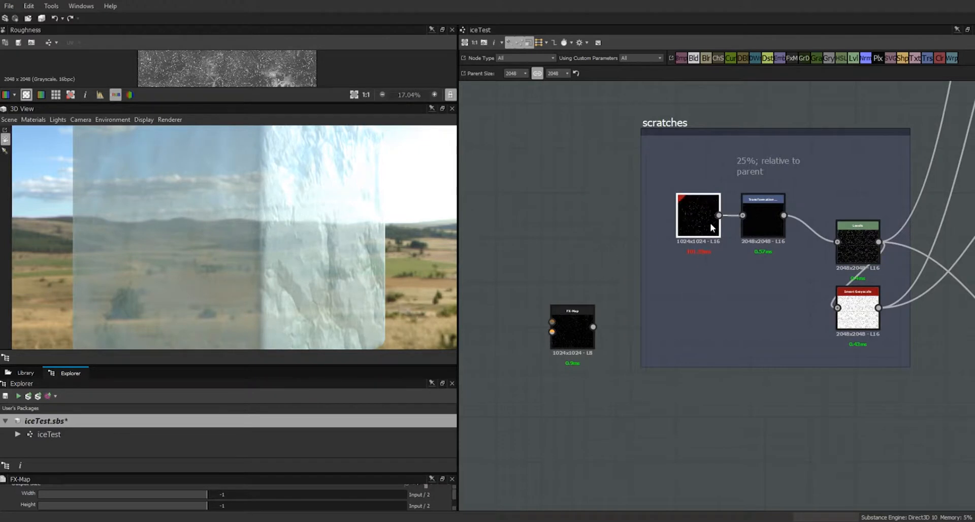
drag(571, 335, 592, 319)
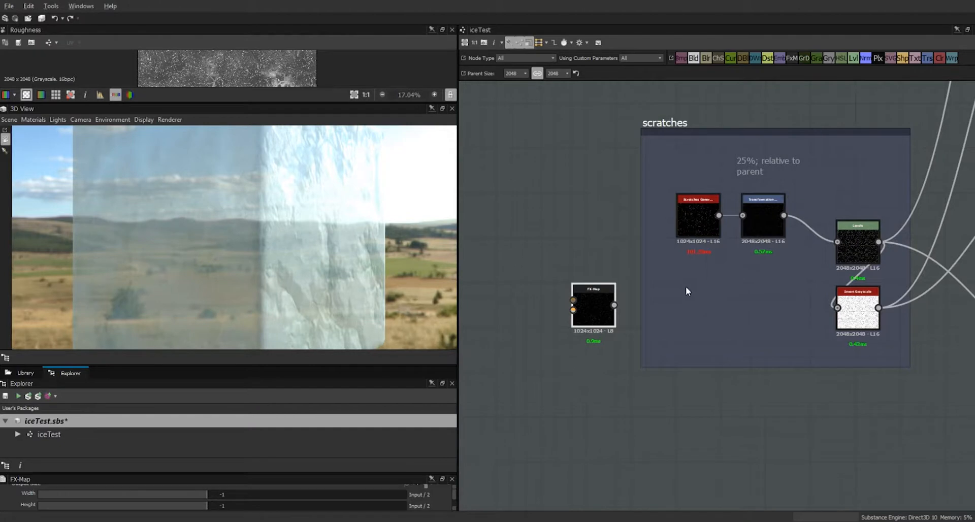
scroll(685, 291, down, 5)
middle_drag(730, 198, 703, 378)
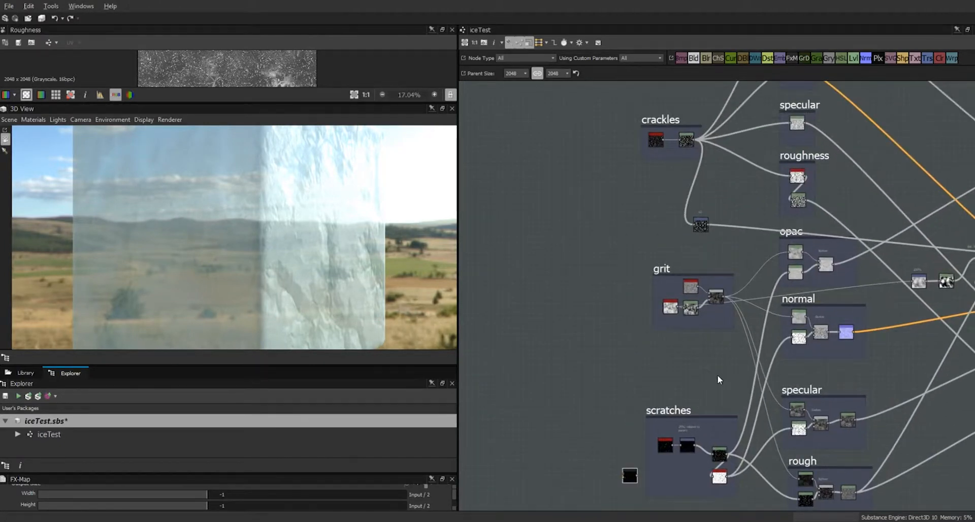
scroll(719, 378, up, 3)
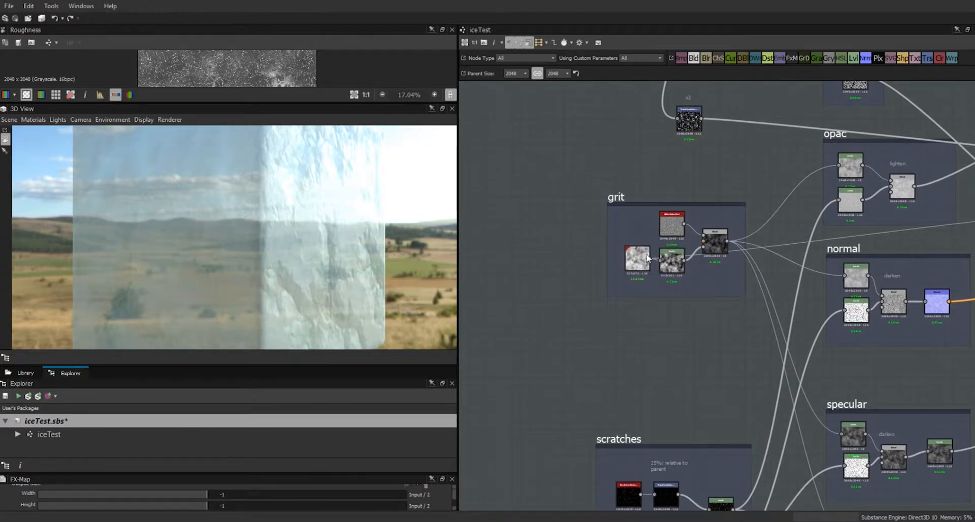
middle_drag(680, 310, 753, 504)
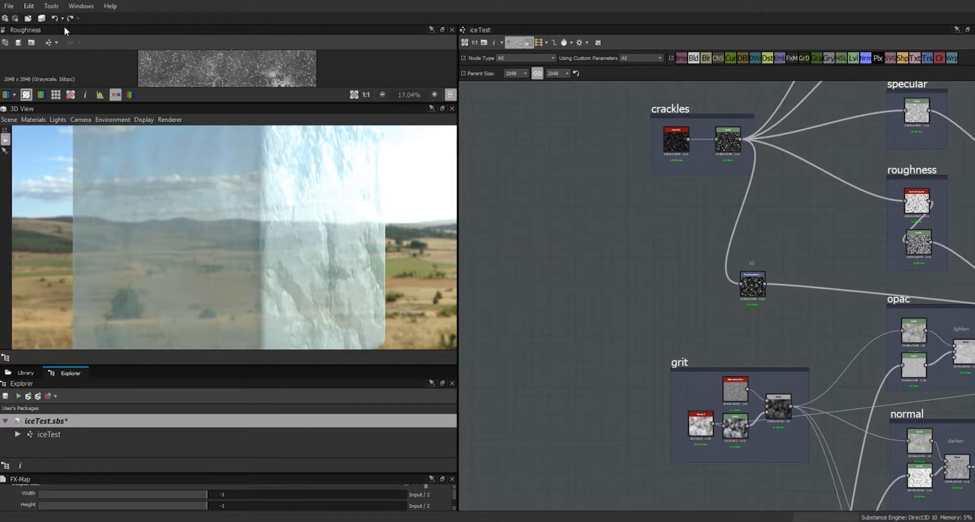
Create a new Substance graph named "ice" from the Physically Based (Metallic/Roughness) template
click(10, 6)
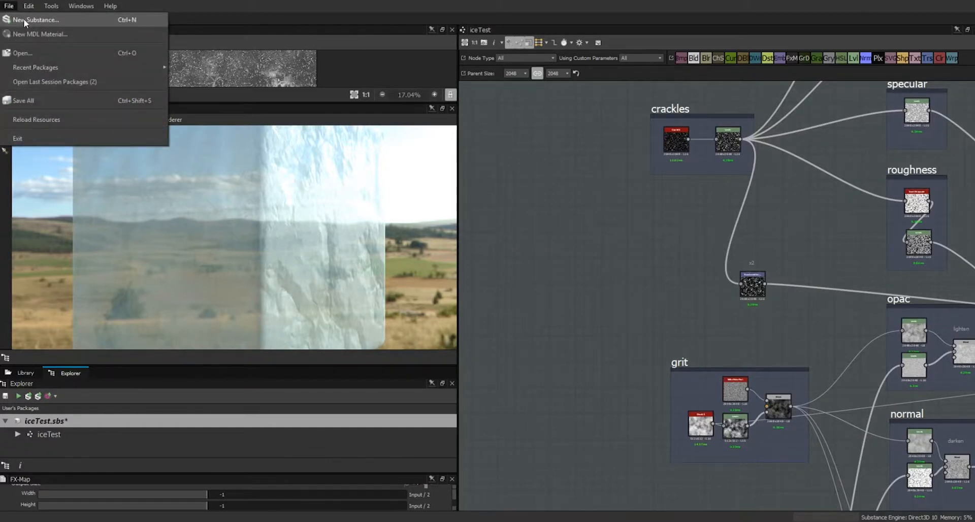
click(24, 20)
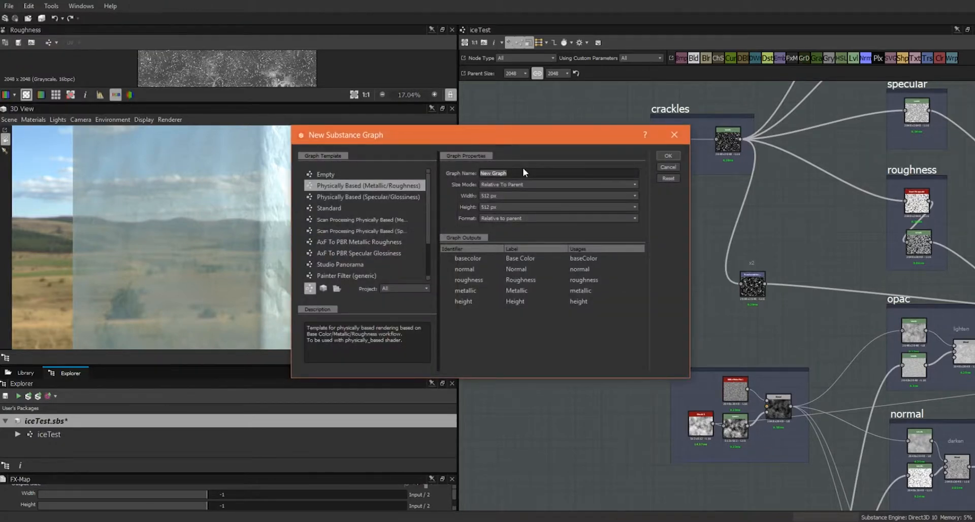
text(ice)
click(671, 156)
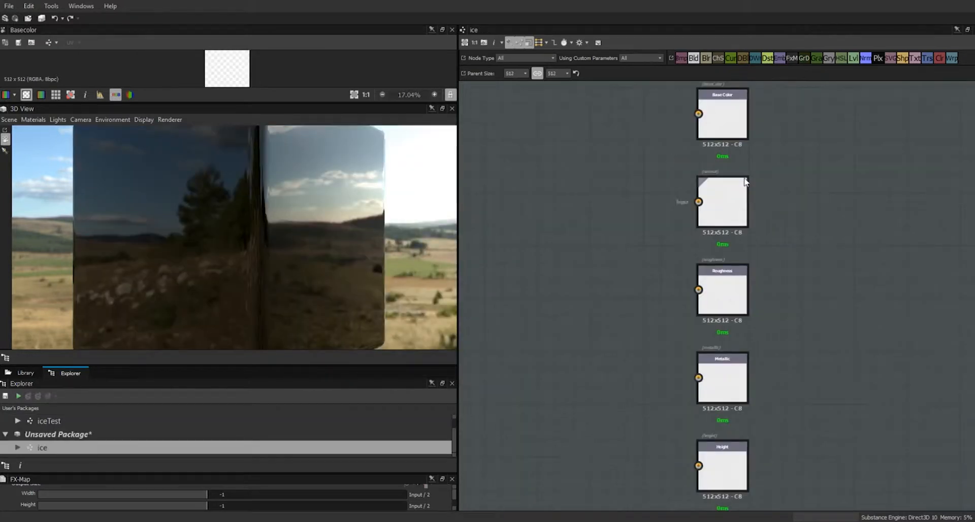
Change the identifier of the Metallic output node to "specLevel"
click(731, 386)
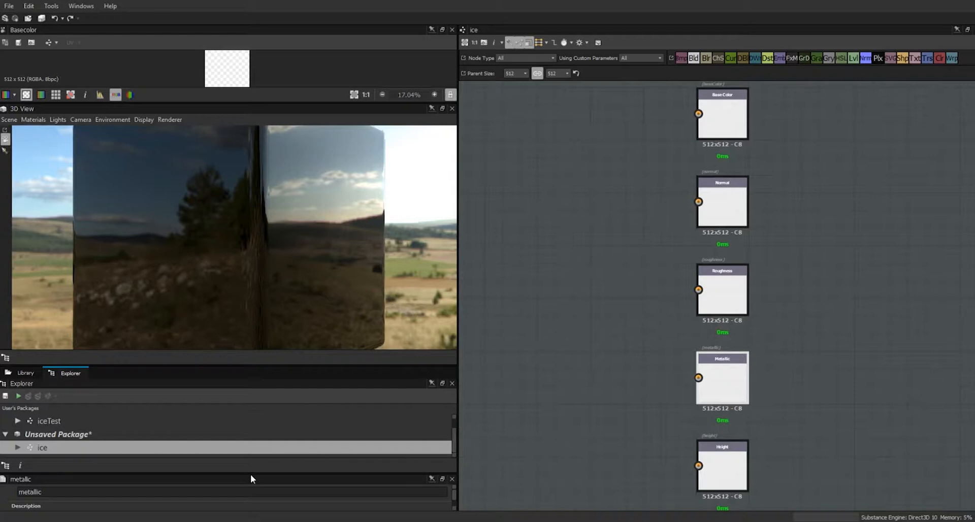
drag(250, 472, 234, 286)
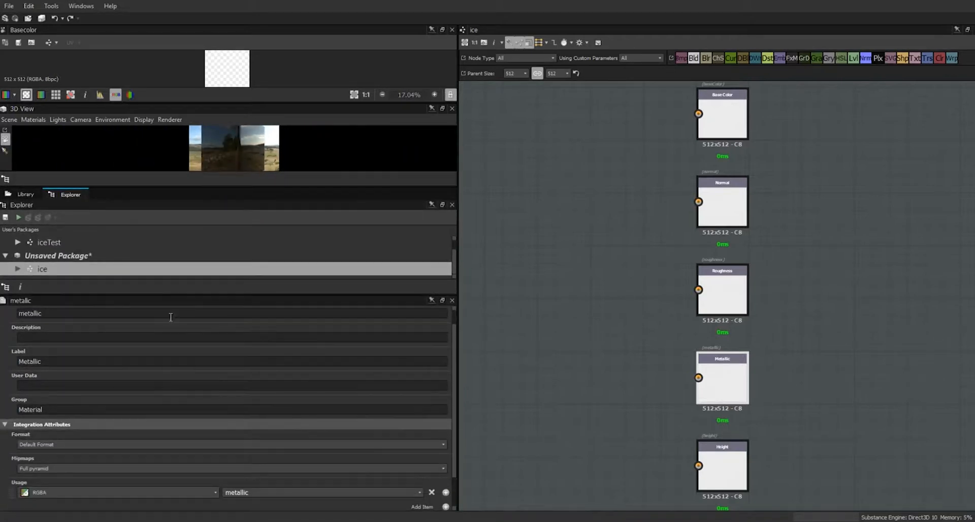
double_click(87, 313)
text(s)
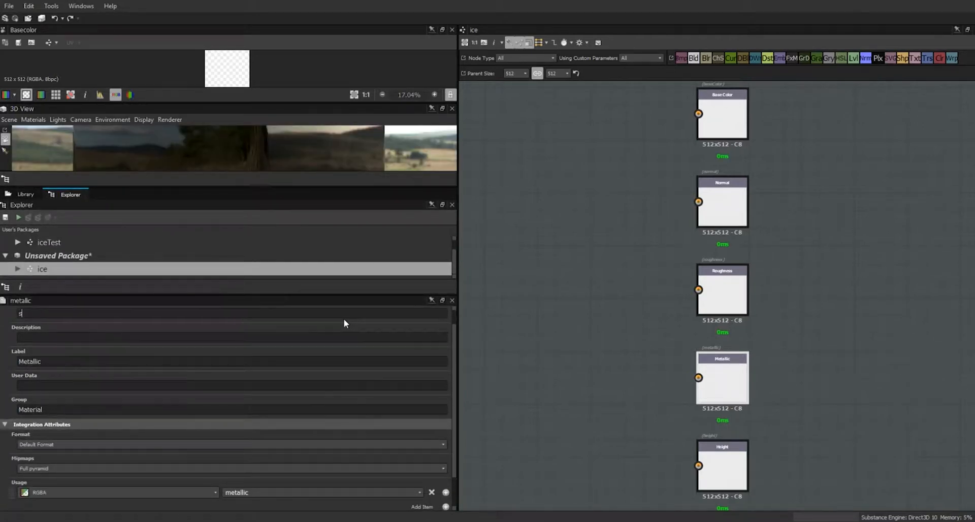
text(pecLevel)
Label the former Metallic output "specuar level" and replace its metallic usage
double_click(21, 362)
text(specuar level)
scroll(451, 470, down, 1)
click(419, 457)
drag(420, 437, 453, 415)
click(373, 423)
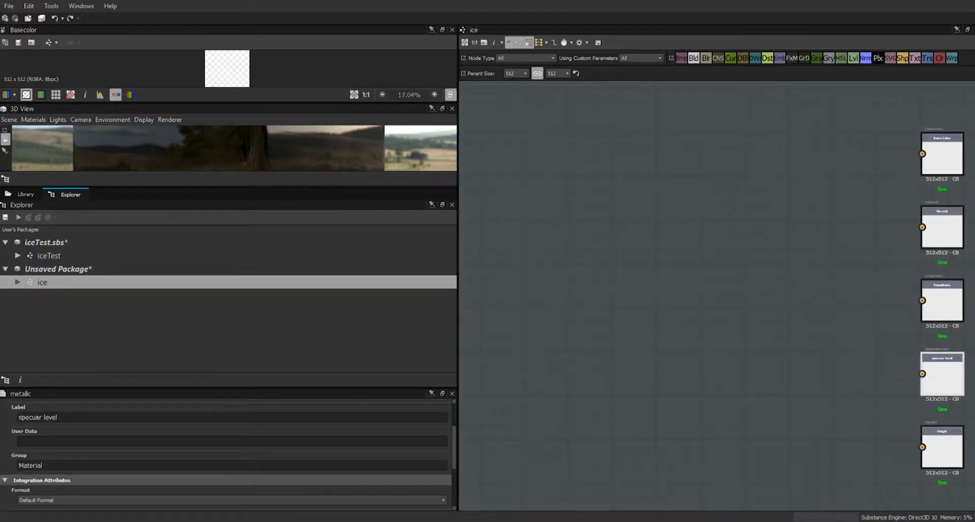
Search the library for "scra" and add a Scratches Generator node to the empty area of the ice graph
click(25, 195)
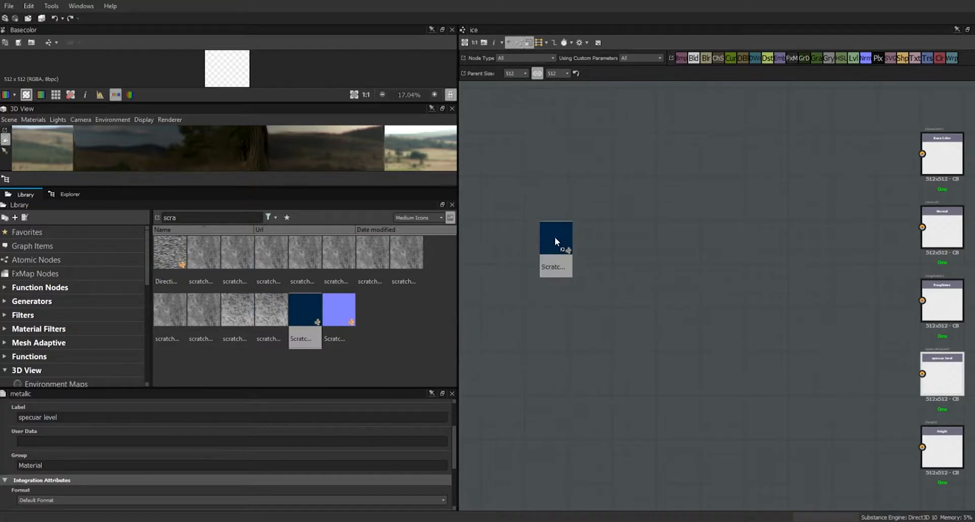
drag(554, 237, 554, 237)
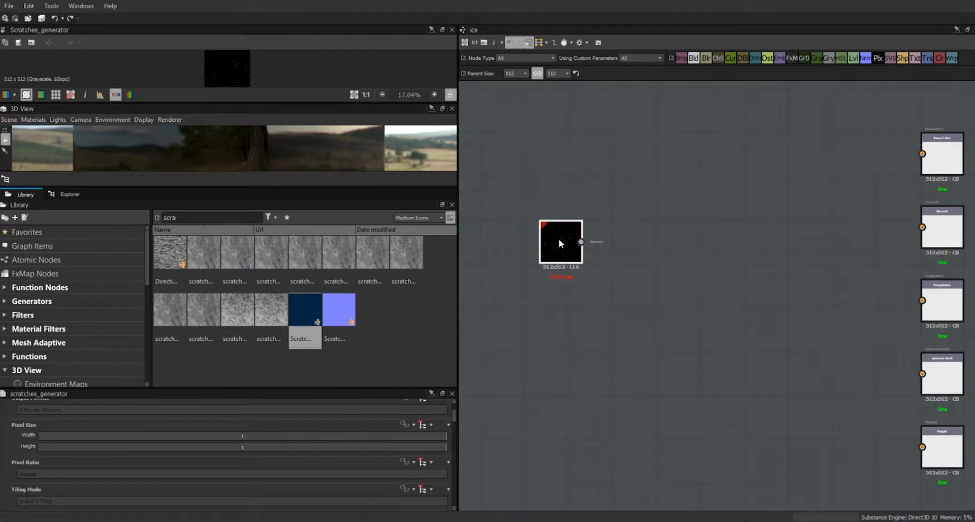
drag(558, 242, 587, 226)
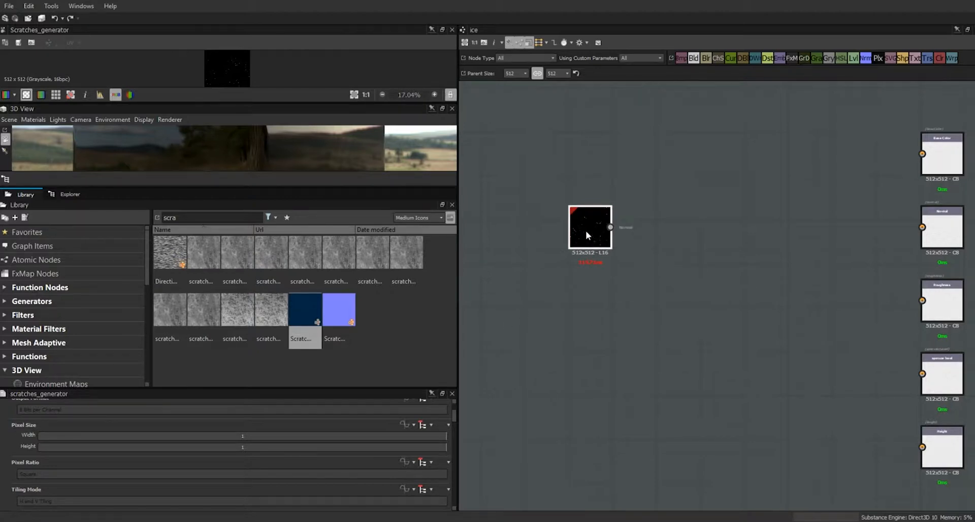
Set the Scratches Generator's spline number to 655, spline rotation to 360 degrees, rotation random to 1 and spline scale to 0.31, and inspect the pattern
drag(310, 386, 310, 270)
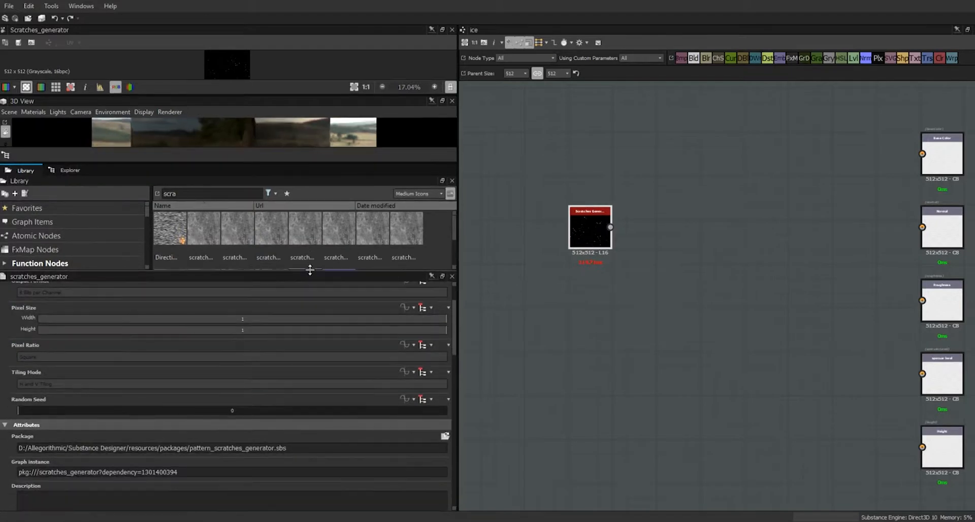
drag(453, 333, 455, 305)
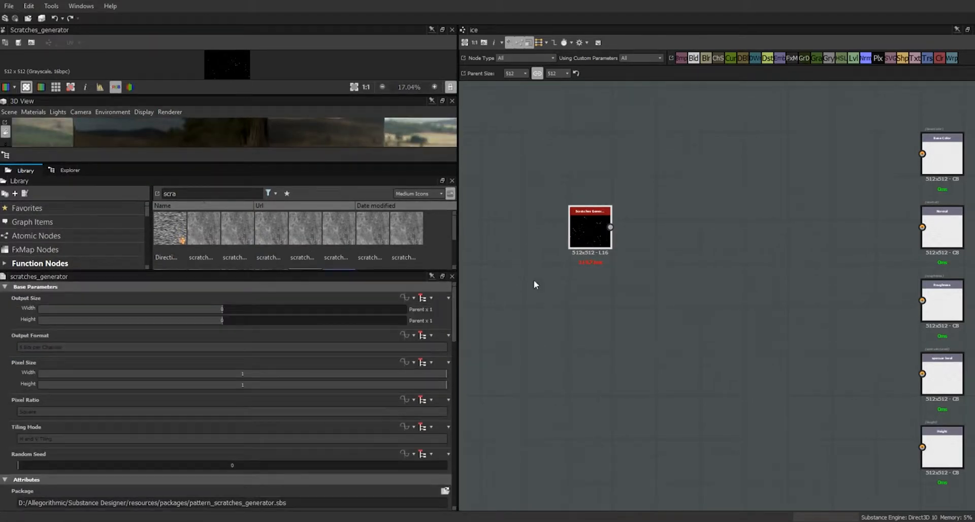
drag(453, 328, 461, 431)
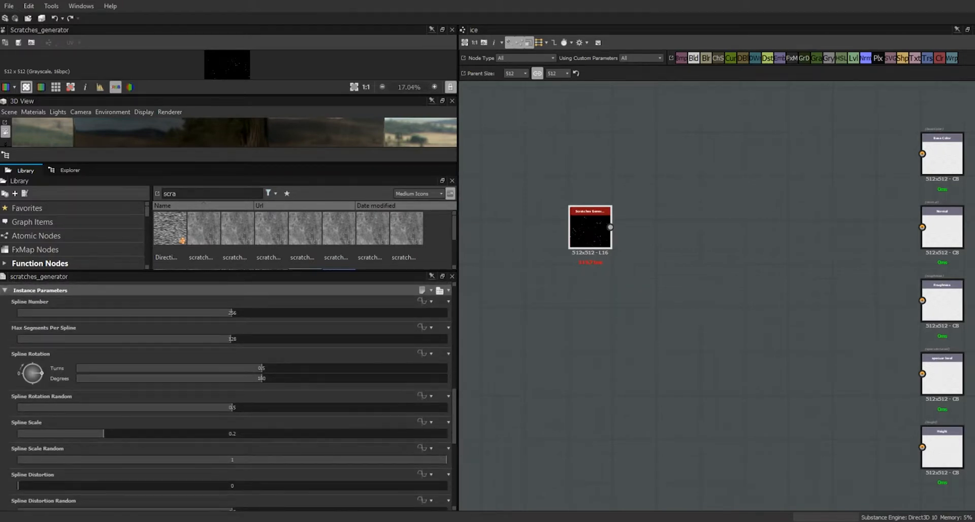
text(655)
drag(263, 378, 505, 401)
double_click(233, 432)
text(.31)
drag(232, 407, 511, 409)
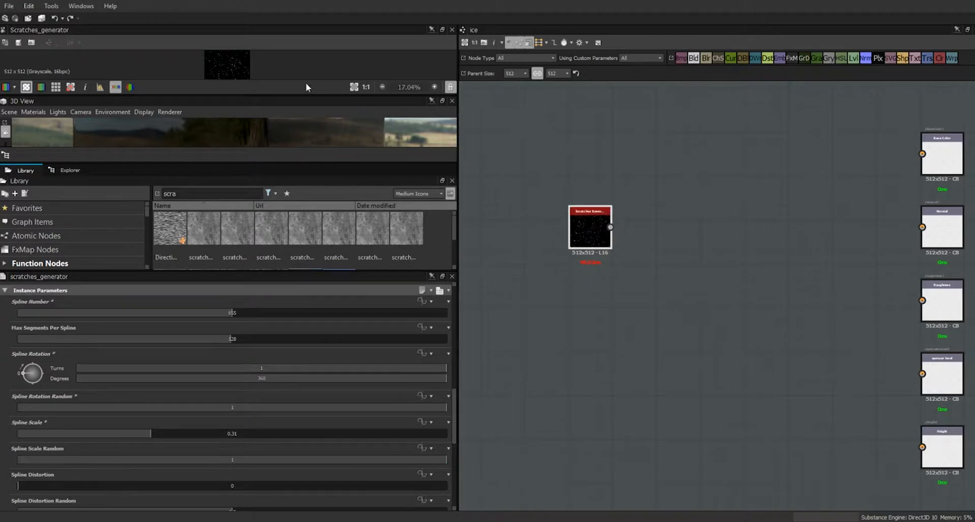
drag(248, 95, 365, 290)
click(355, 291)
scroll(308, 185, up, 3)
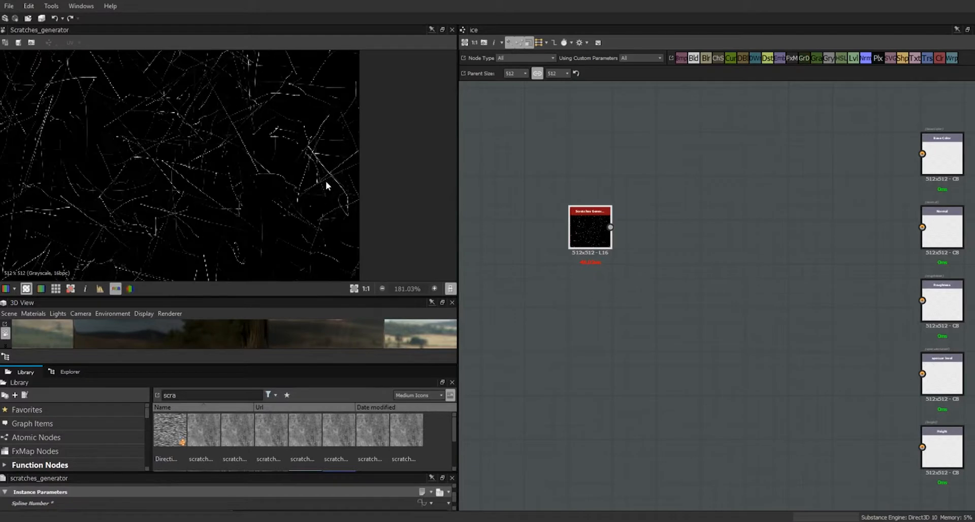
scroll(227, 109, down, 3)
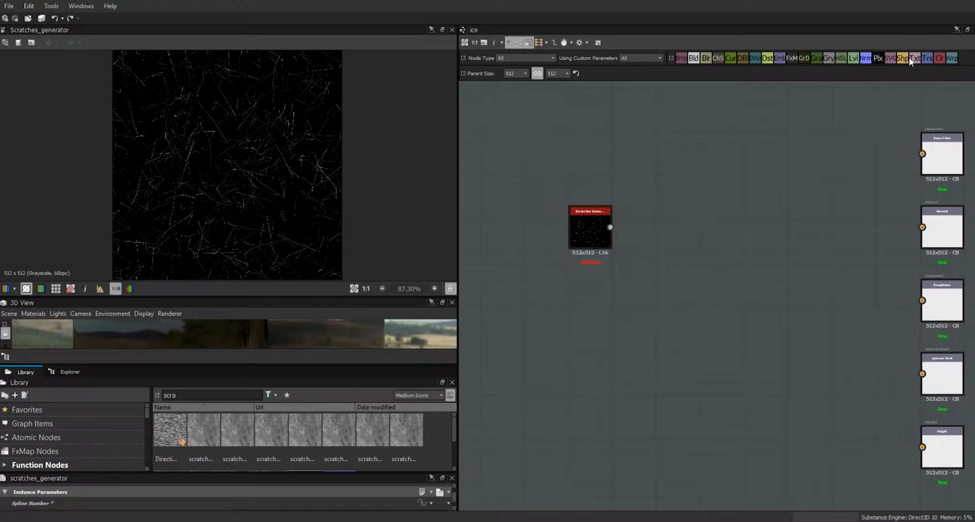
Add a Transformation 2D node fed by the Scratches Generator and apply the /2 stretch twice to tile the scratches smaller
drag(925, 58, 689, 233)
drag(610, 227, 672, 228)
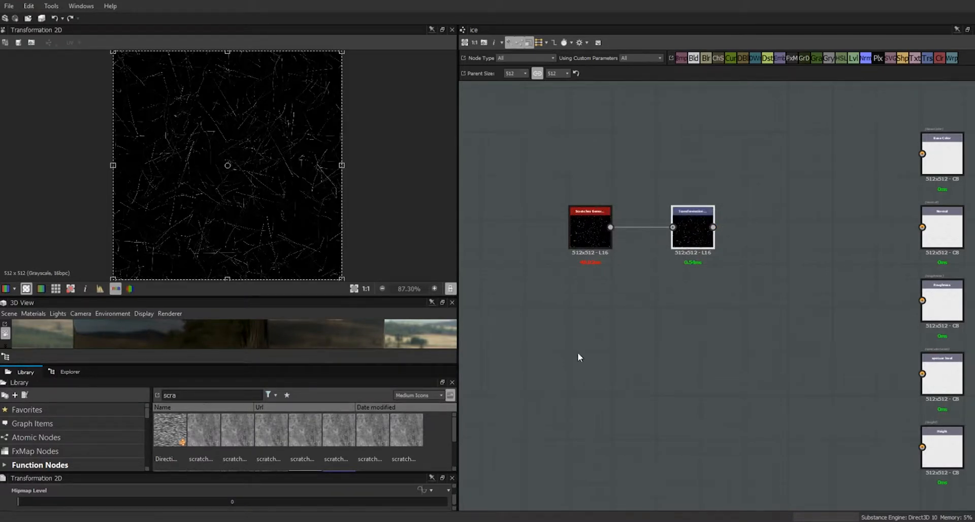
drag(263, 362, 267, 216)
drag(255, 474, 315, 279)
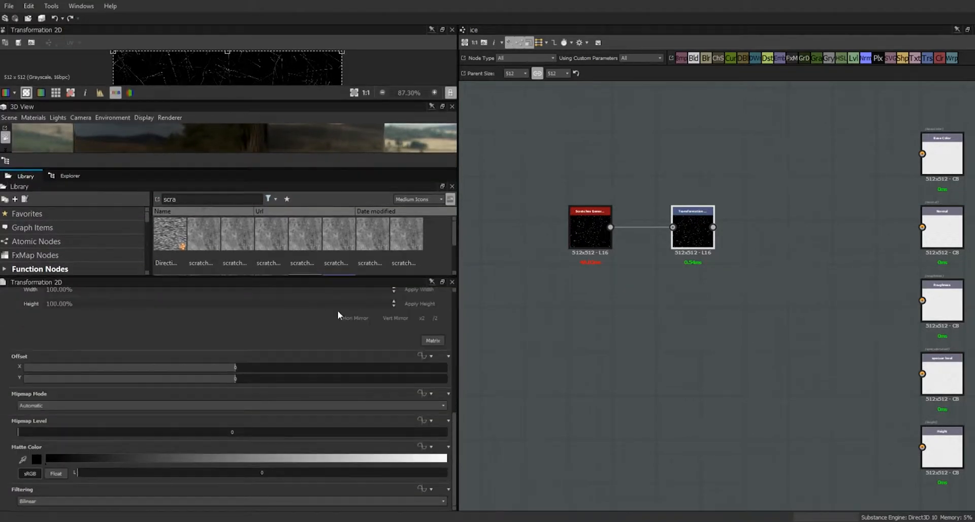
drag(453, 444, 449, 390)
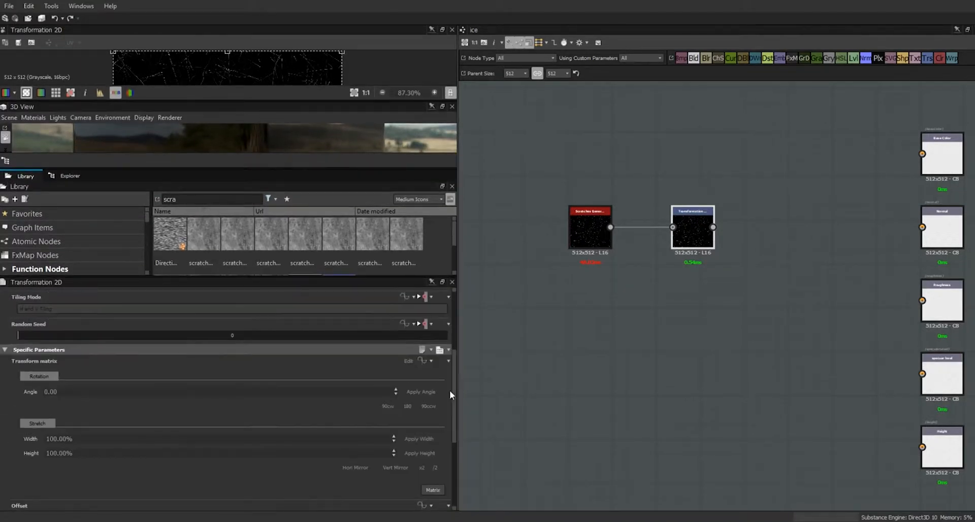
click(435, 467)
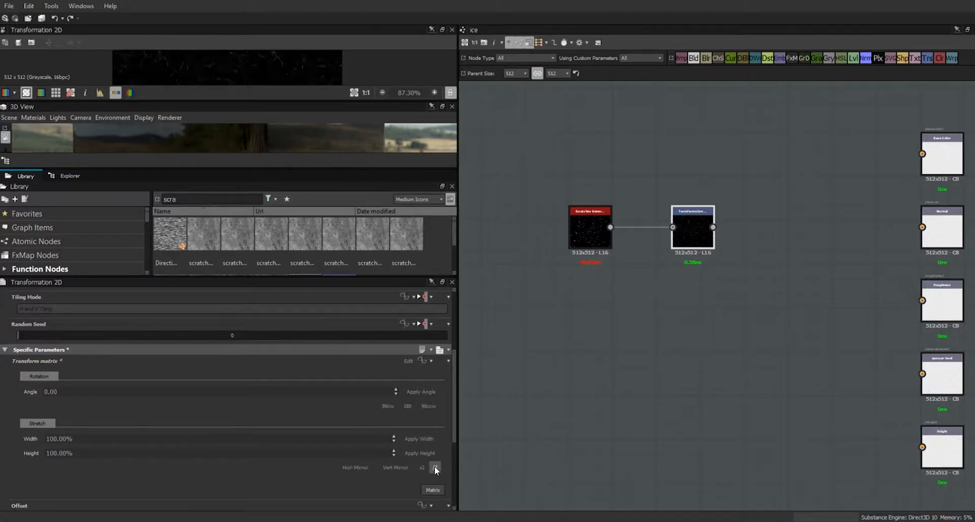
click(435, 467)
drag(255, 101, 256, 113)
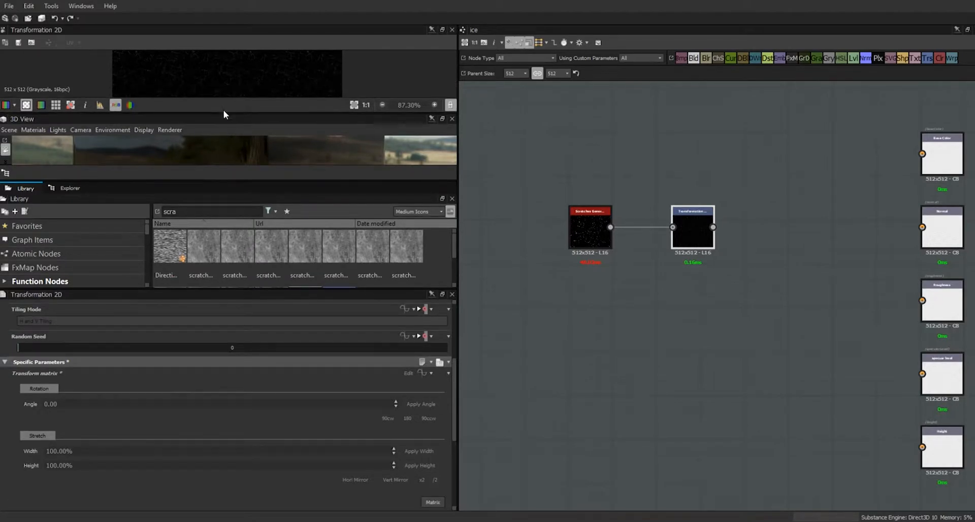
drag(225, 112, 234, 301)
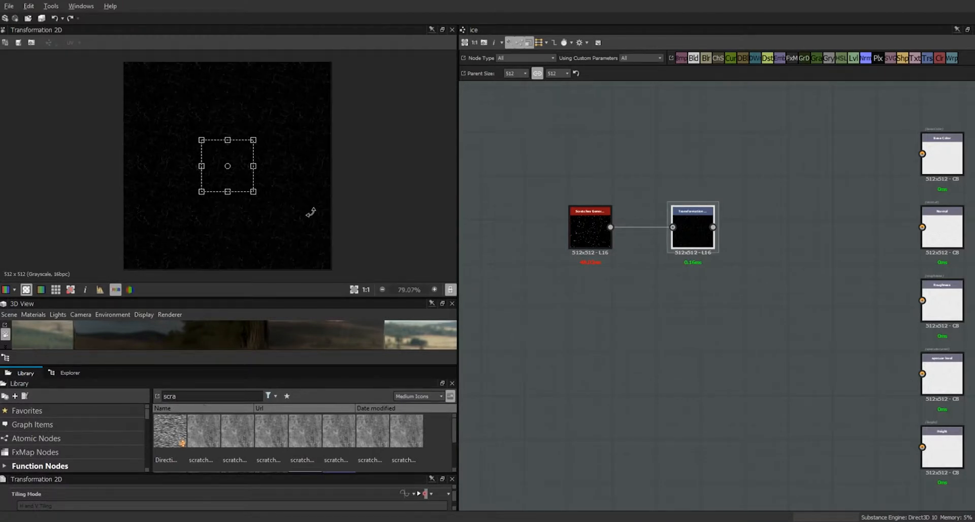
scroll(310, 213, up, 5)
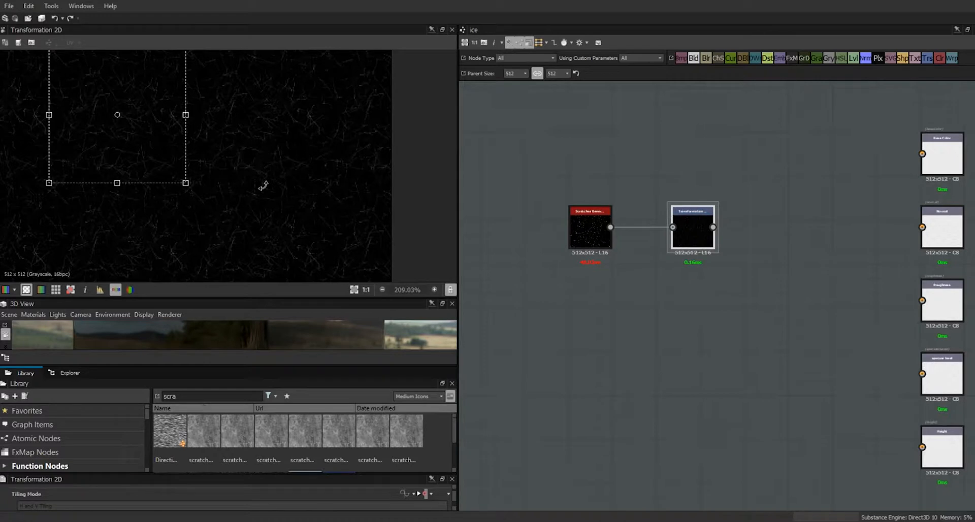
Add a Levels node after the Transformation 2D node and connect the transformation's output to it
click(701, 271)
click(704, 237)
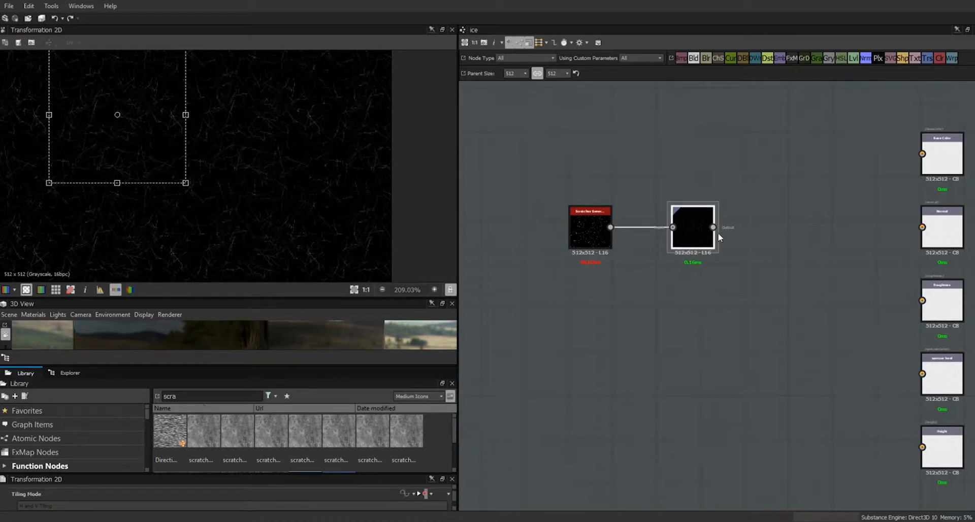
click(852, 58)
click(791, 231)
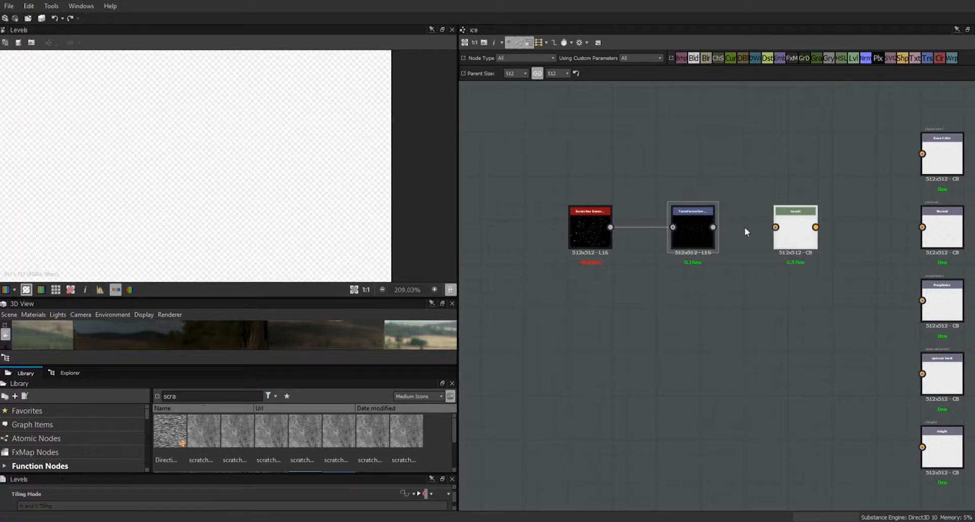
drag(713, 228, 775, 227)
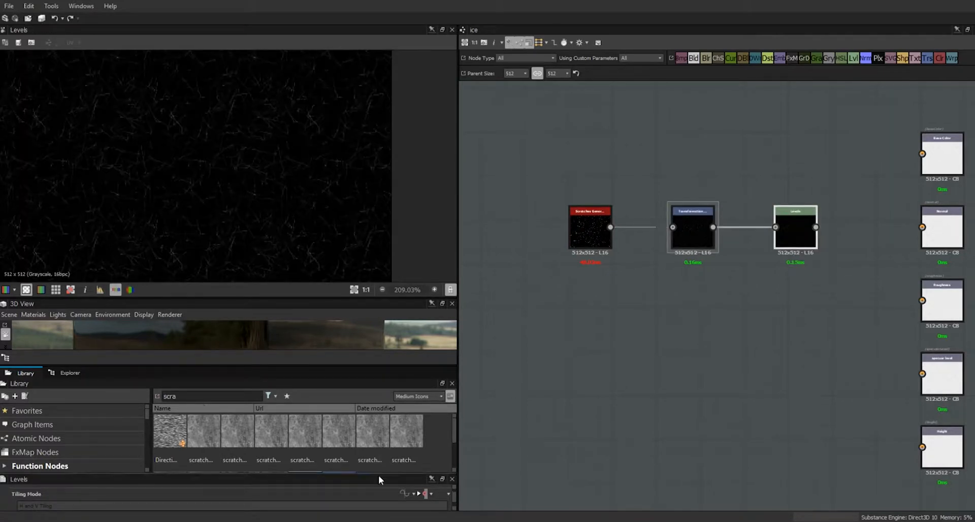
Brighten the scratches in the Levels node by lowering the input white point to about a quarter of the range and shifting the midtones darker-side
drag(383, 473, 390, 304)
drag(437, 418, 137, 447)
drag(78, 417, 73, 423)
drag(133, 419, 114, 426)
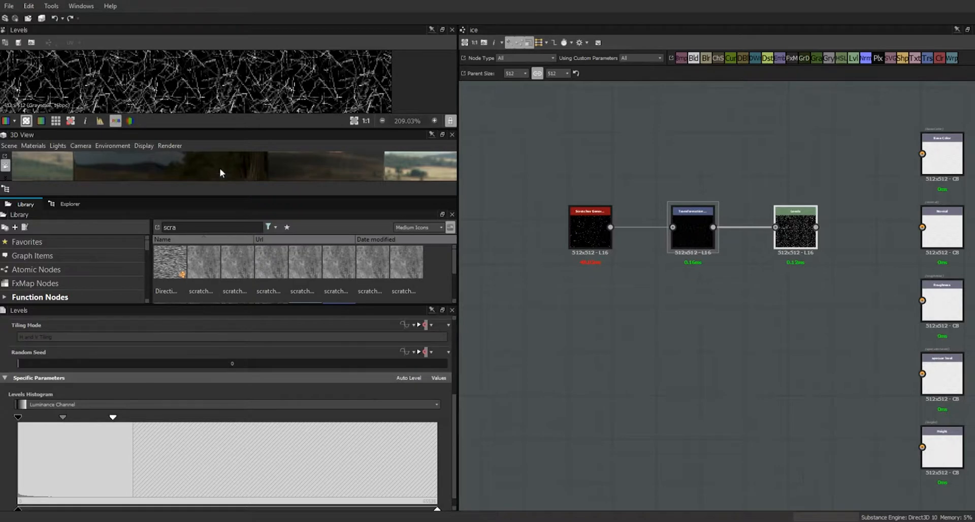
Set the graph's parent size to 2048 and check the Levels result in an enlarged 2D preview
drag(235, 130, 243, 252)
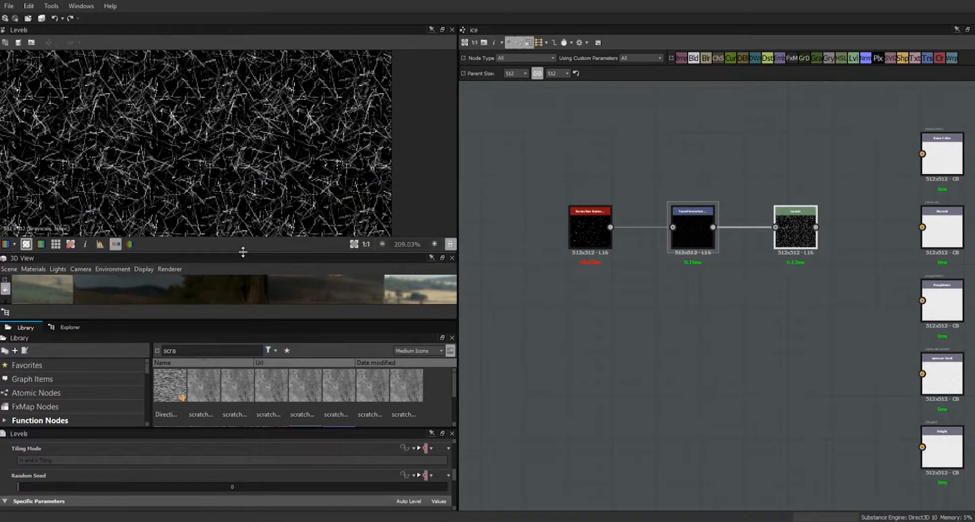
click(526, 73)
click(513, 141)
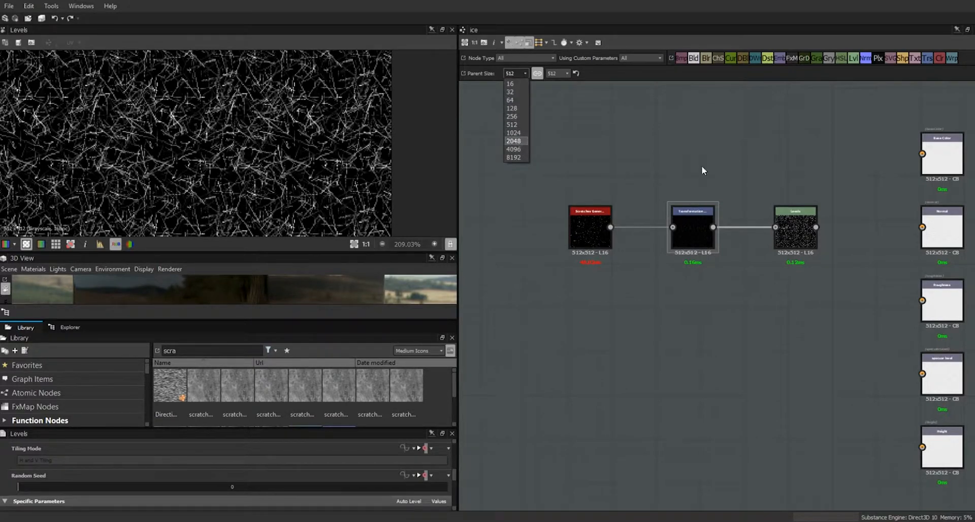
click(798, 236)
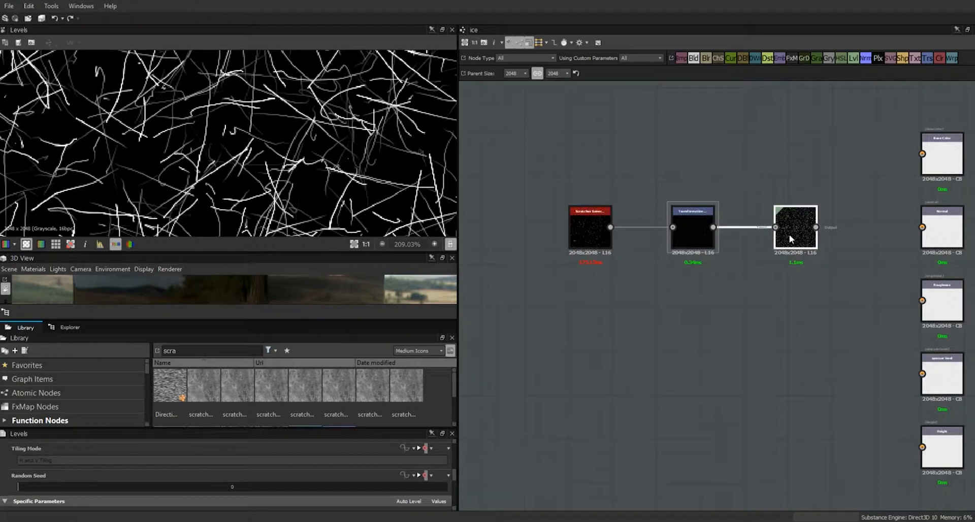
Set the Scratches Generator's output size to -1 (Parent / 2) for both width and height
click(584, 239)
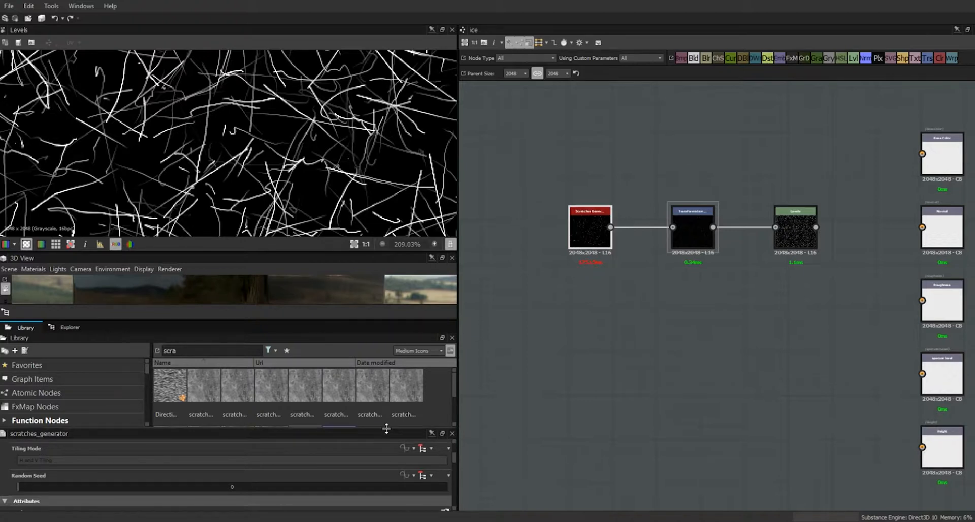
drag(386, 428, 406, 331)
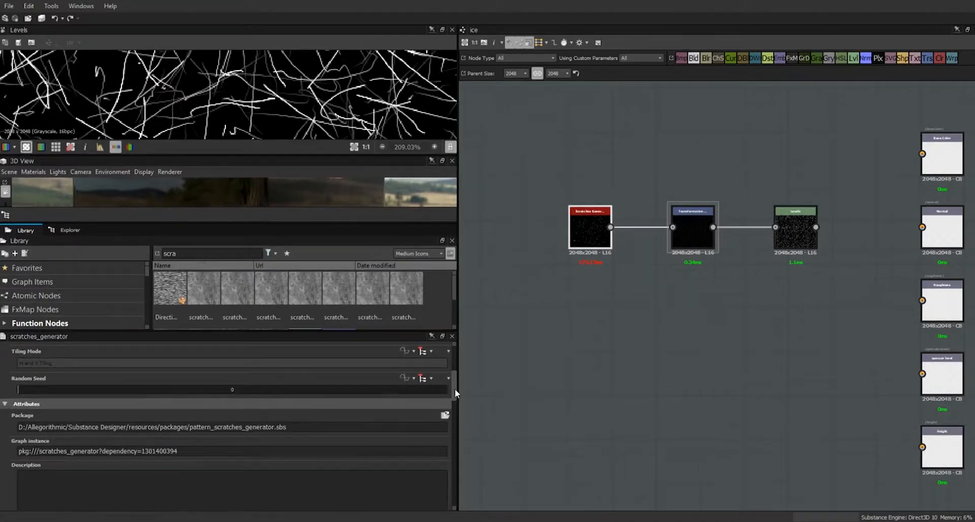
scroll(453, 366, up, 3)
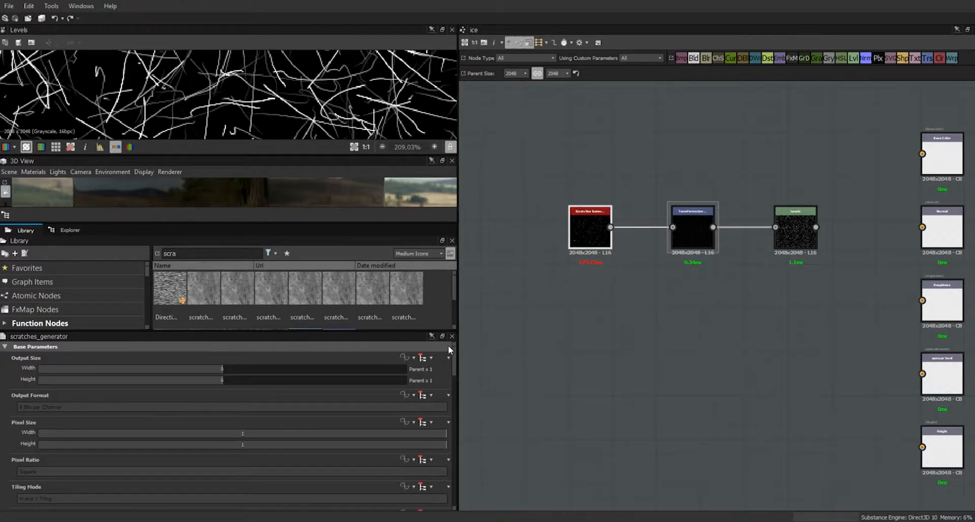
click(209, 378)
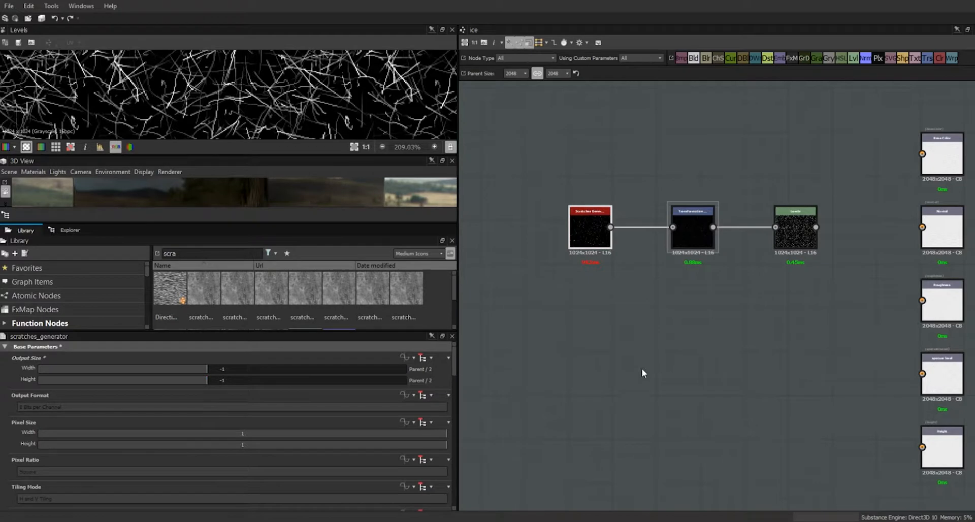
Set the Transformation 2D node's output size inheritance to Relative to Parent and fit the whole texture in the 2D preview
click(695, 230)
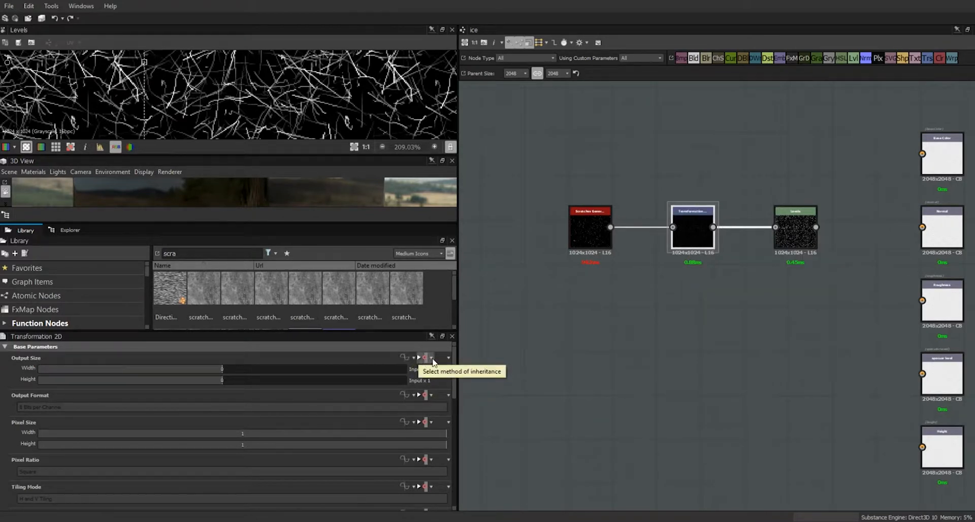
click(431, 358)
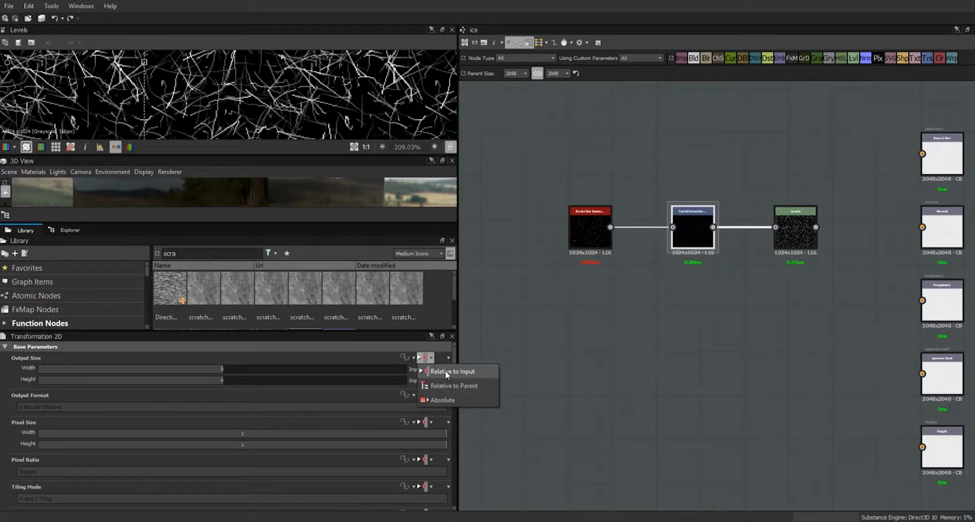
click(468, 386)
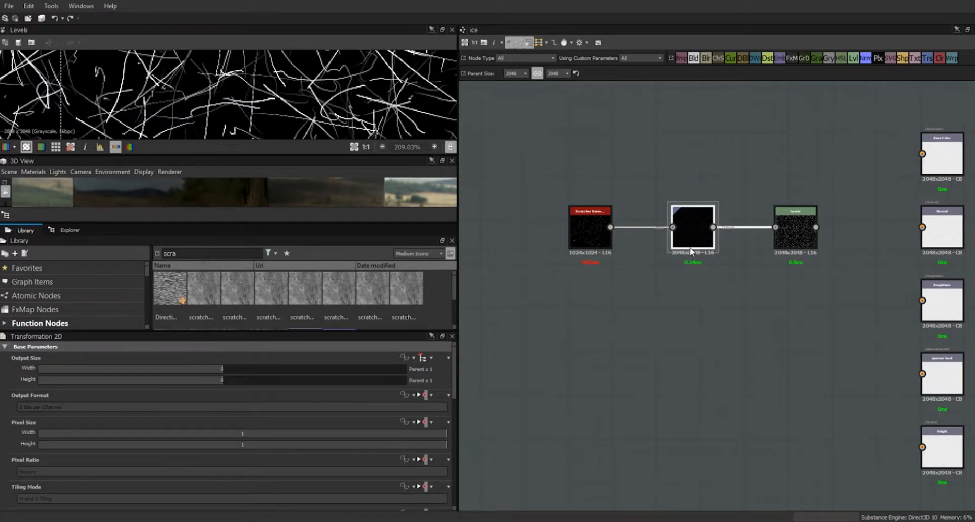
click(352, 146)
click(590, 229)
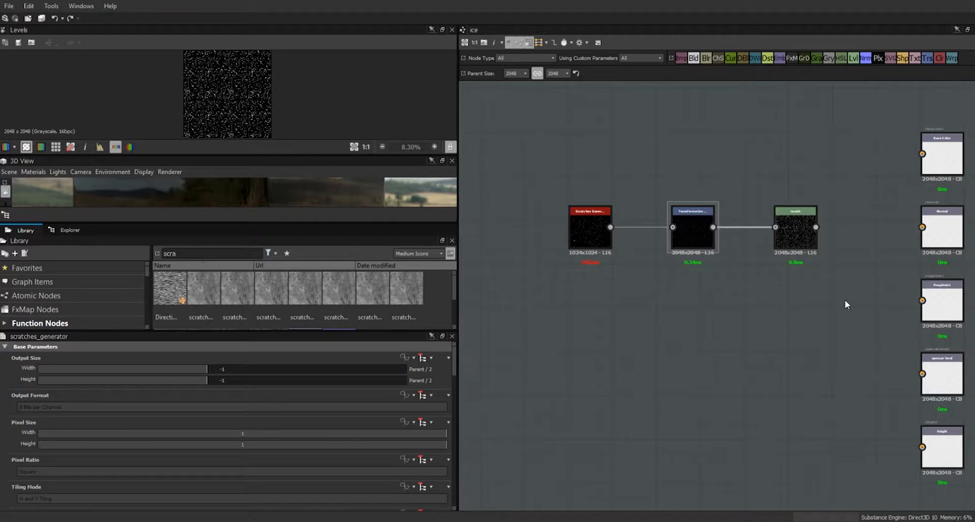
Move the three scratches nodes away from the output nodes and space them closer together in a row
drag(858, 186, 562, 293)
drag(801, 234, 728, 234)
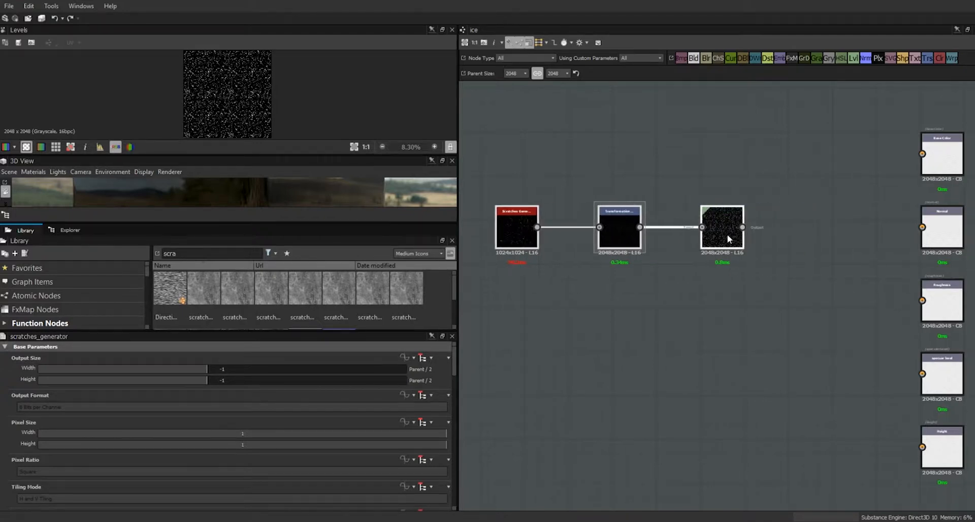
scroll(683, 335, down, 1)
middle_drag(726, 339, 829, 342)
scroll(829, 341, up, 1)
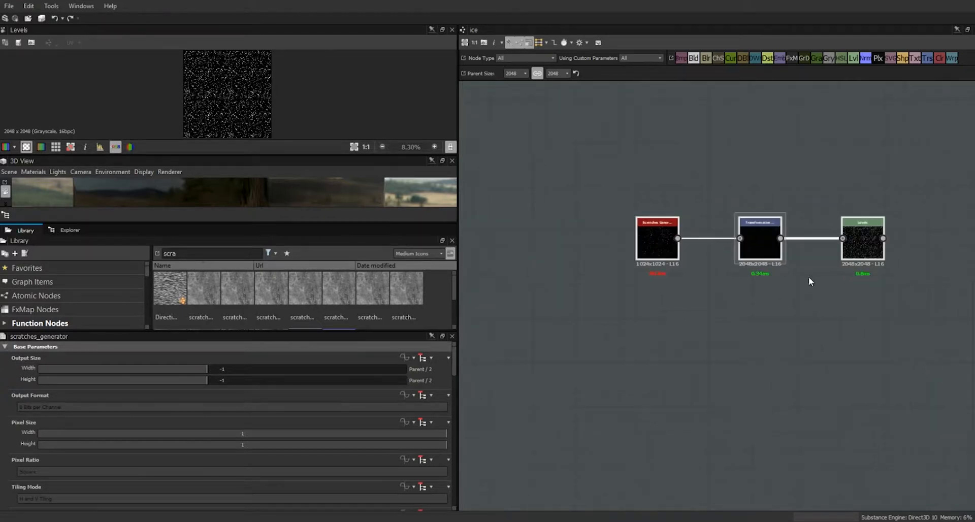
drag(756, 248, 730, 246)
drag(870, 245, 812, 246)
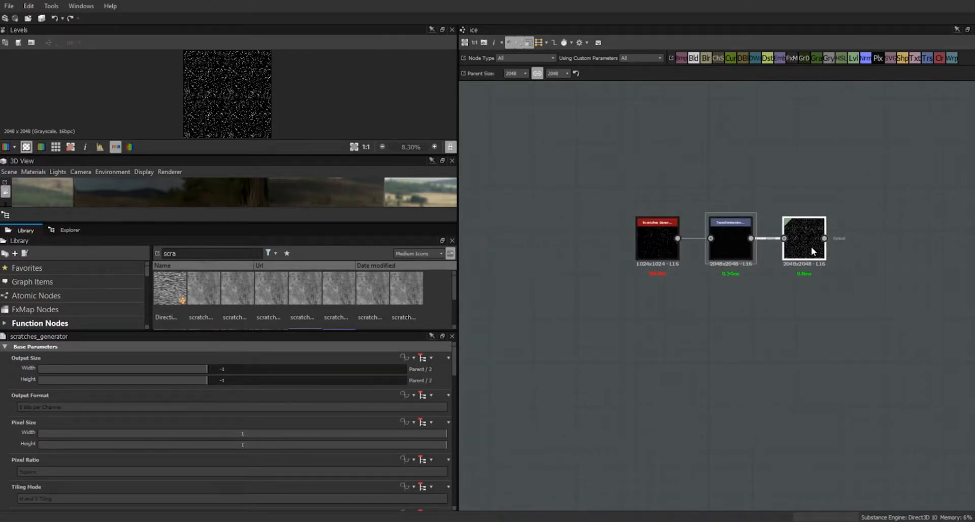
Enclose the three scratches nodes in a frame titled "scratches" and enlarge it to leave room below the nodes
drag(891, 182, 534, 393)
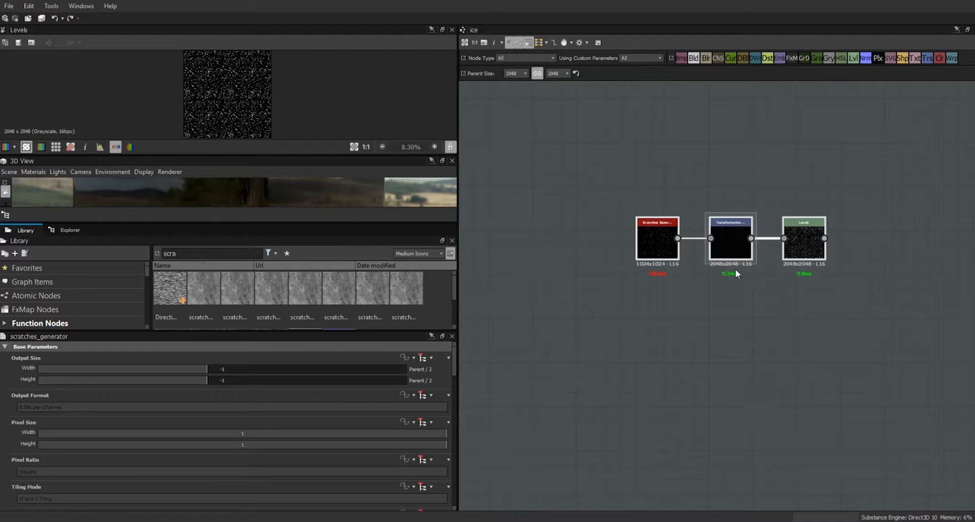
right_click(730, 239)
click(759, 304)
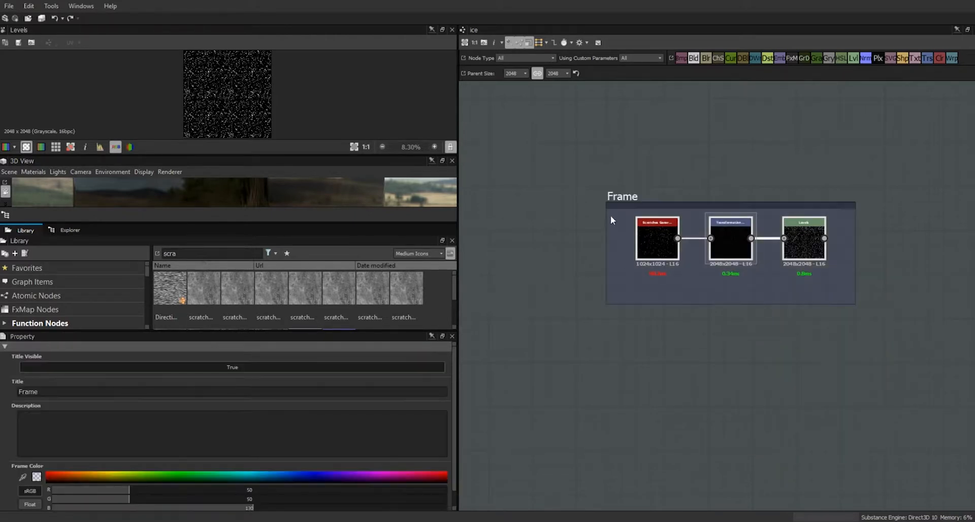
double_click(84, 394)
text(scratches)
key(Return)
drag(855, 303, 887, 372)
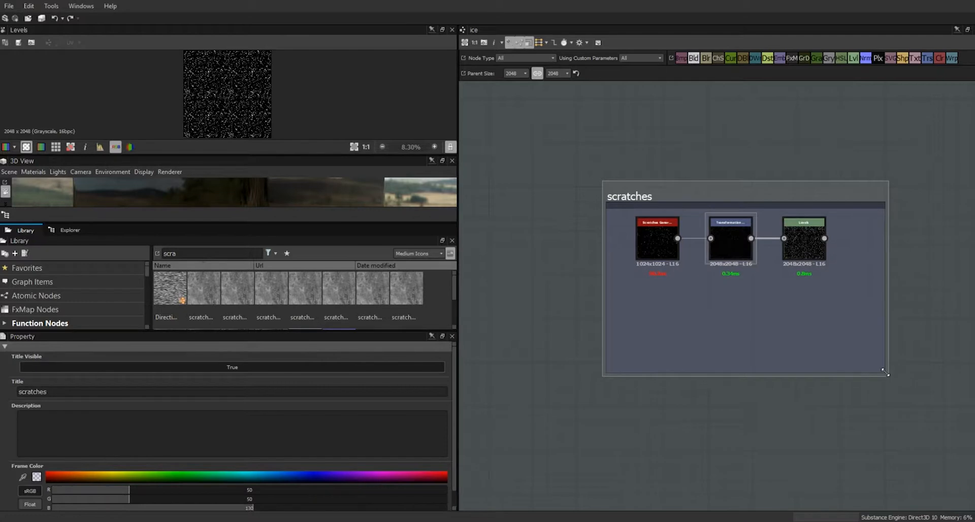
Add an Invert Grayscale node below Levels inside the scratches frame, feed it from Levels, and shift the frame farther from the outputs
click(797, 238)
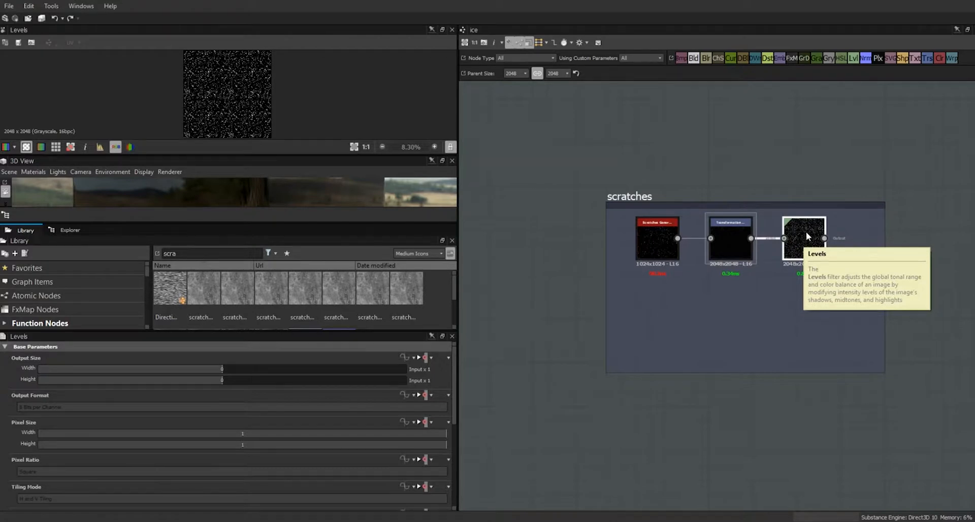
click(819, 263)
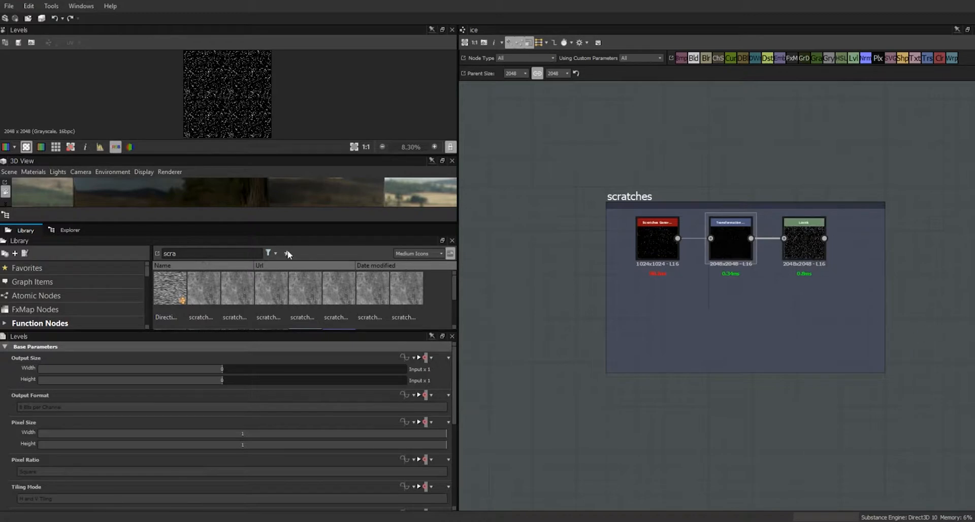
drag(221, 255, 143, 258)
text(inv)
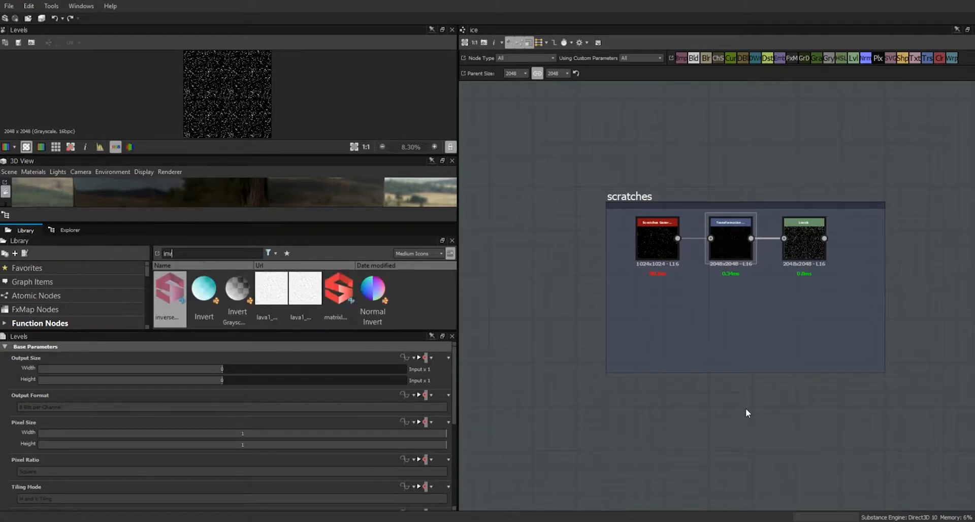
drag(236, 297, 798, 321)
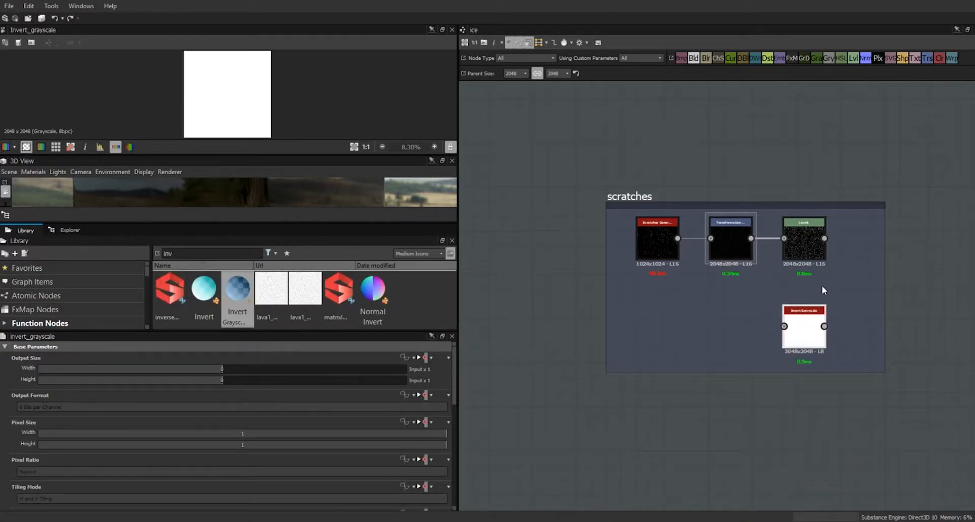
drag(824, 239, 808, 327)
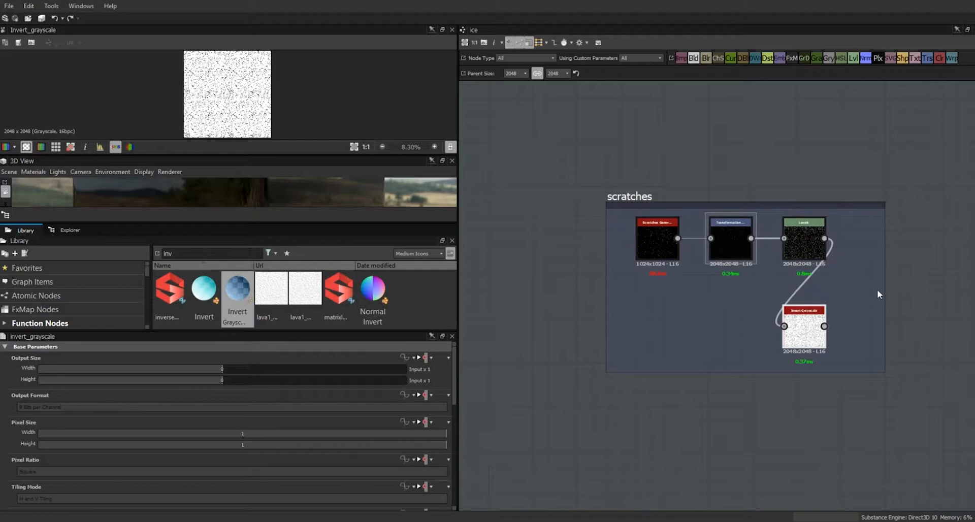
drag(626, 198, 533, 213)
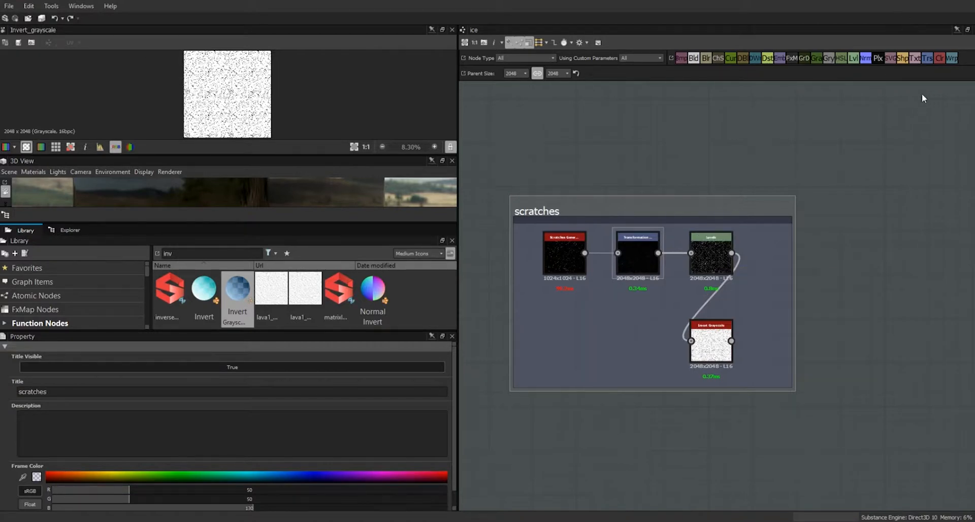
Add a White Noise node in the empty area above the scratches frame and a Clouds 2 node beneath it
middle_drag(649, 138, 786, 431)
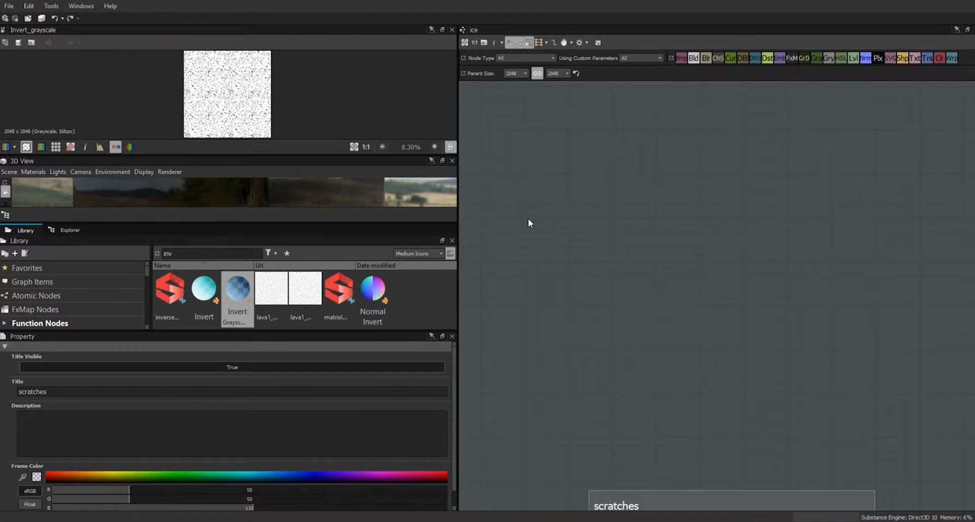
double_click(197, 254)
text(white)
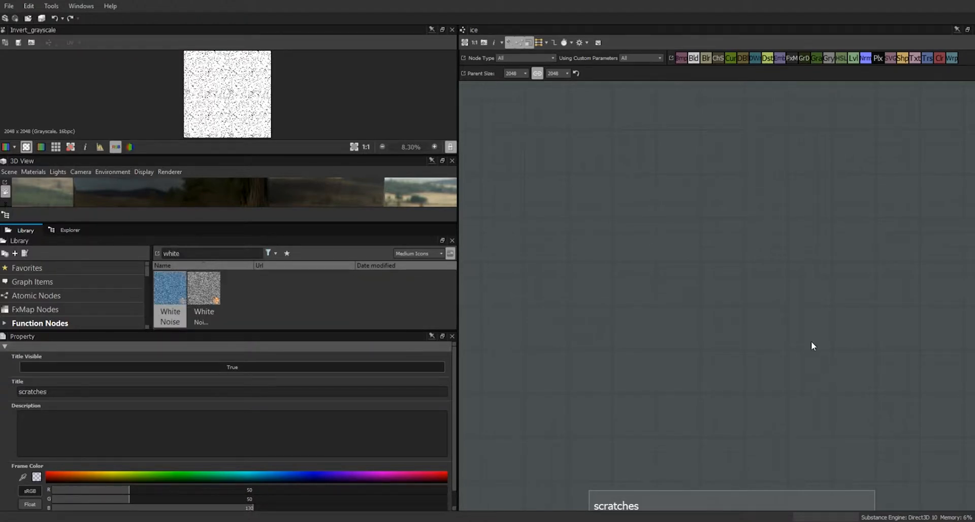
drag(174, 289, 569, 230)
click(727, 232)
key(ctrl+a)
text(clouds)
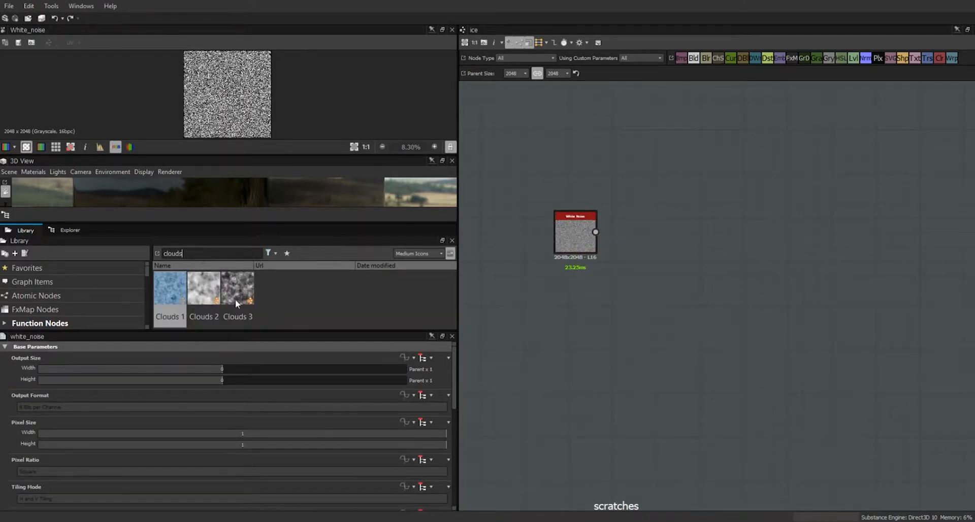
drag(203, 288, 585, 325)
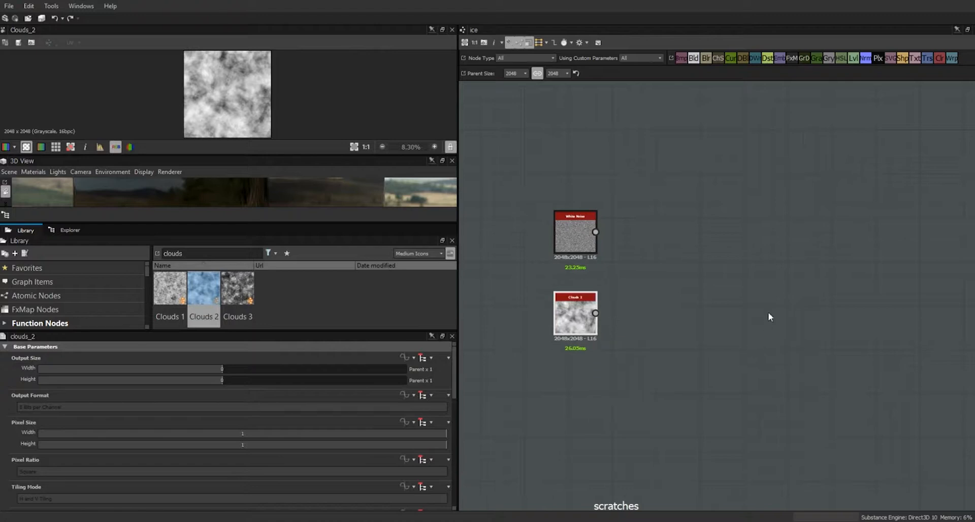
Add a Blend node with White Noise as its foreground, and move the Clouds 2 node lower to make room
drag(694, 59, 712, 274)
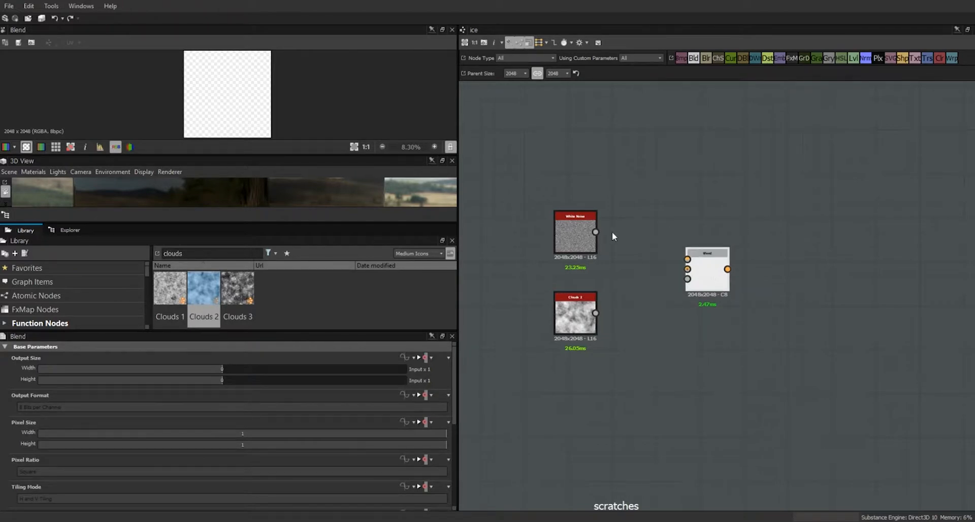
drag(596, 232, 709, 254)
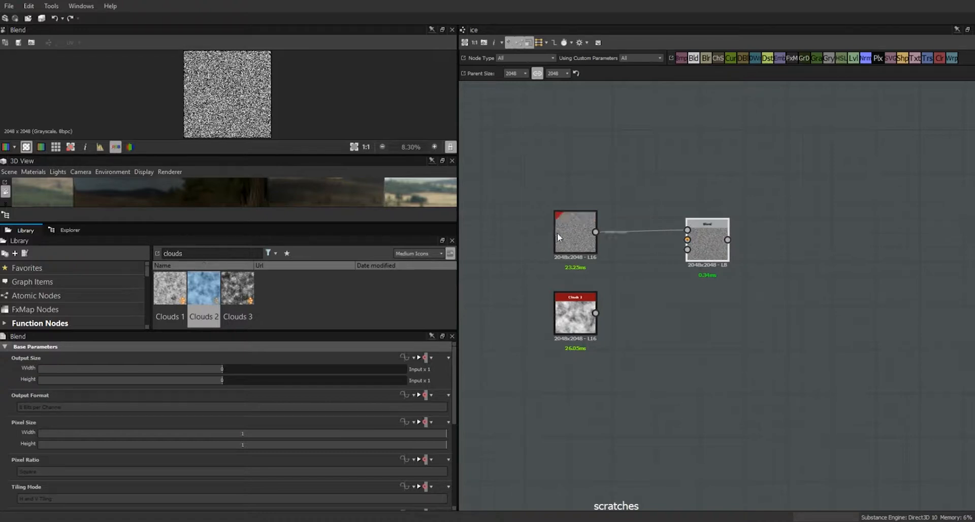
drag(571, 322, 542, 351)
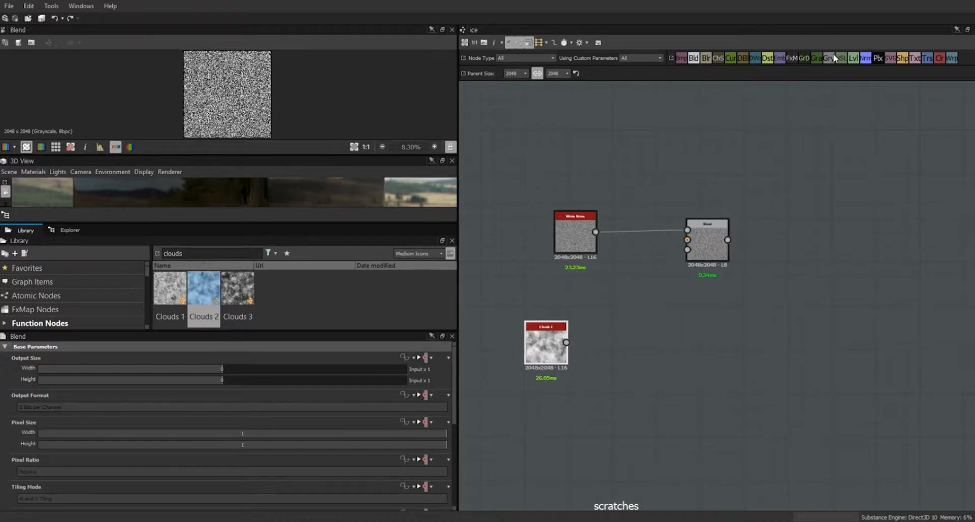
Add a Levels node after Clouds 2, connect its output to the Blend node's opacity input, and preview the blend
drag(853, 61, 793, 212)
drag(641, 332, 637, 336)
drag(566, 342, 708, 239)
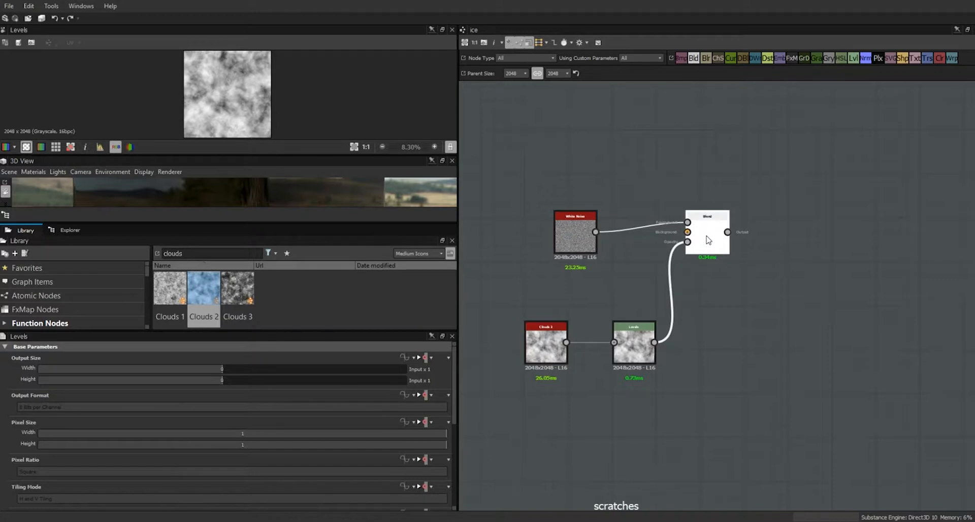
double_click(709, 238)
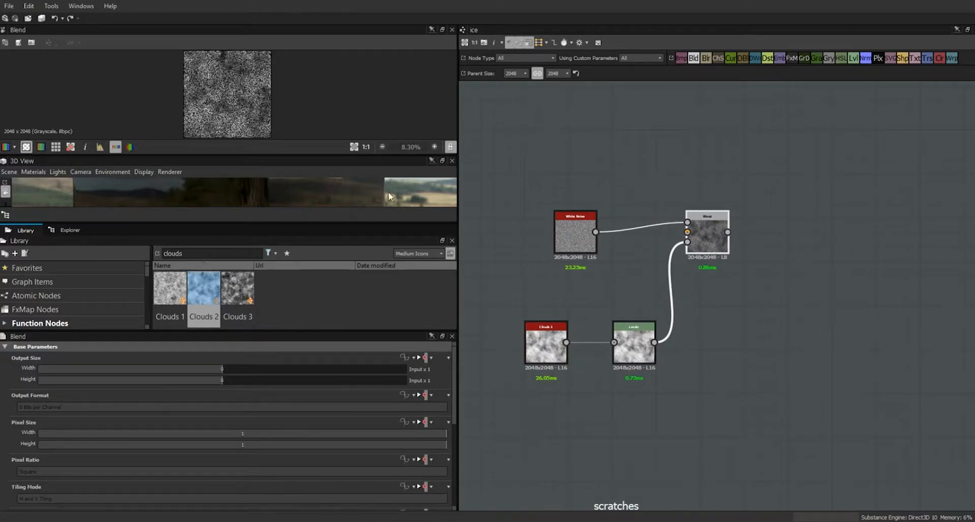
Move the Levels node closer to the Clouds 2 node
drag(283, 156, 283, 284)
click(640, 354)
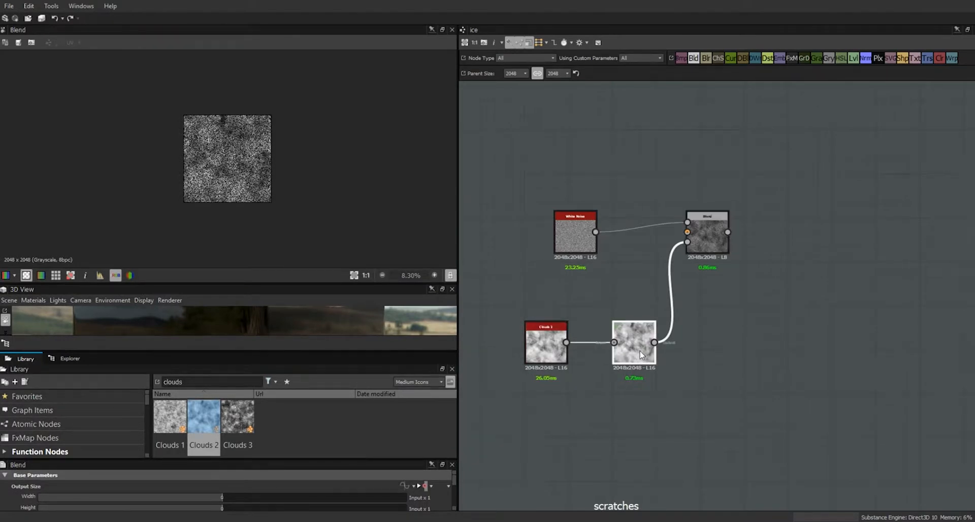
drag(641, 354, 626, 353)
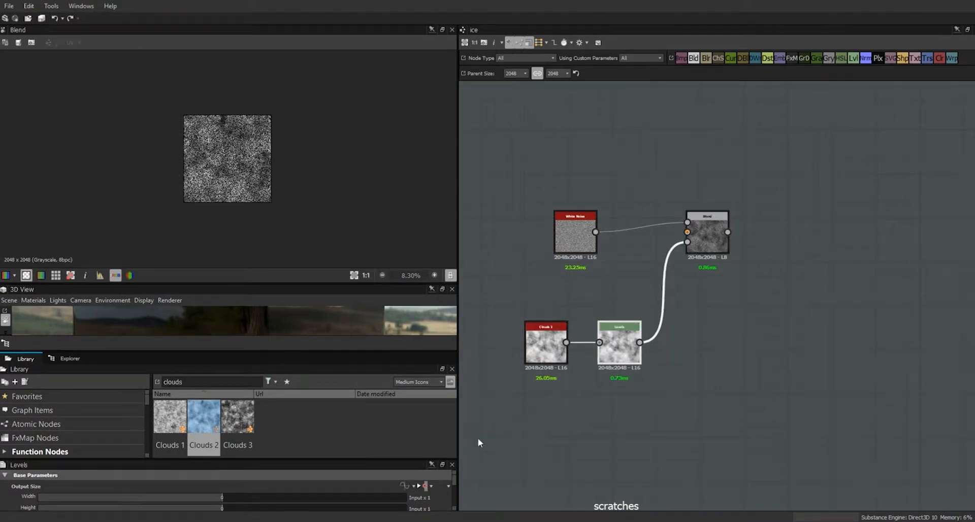
Raise the contrast of the cloud mask's Levels by bringing the black and white input points inward and readjusting the midtones
drag(407, 460, 401, 362)
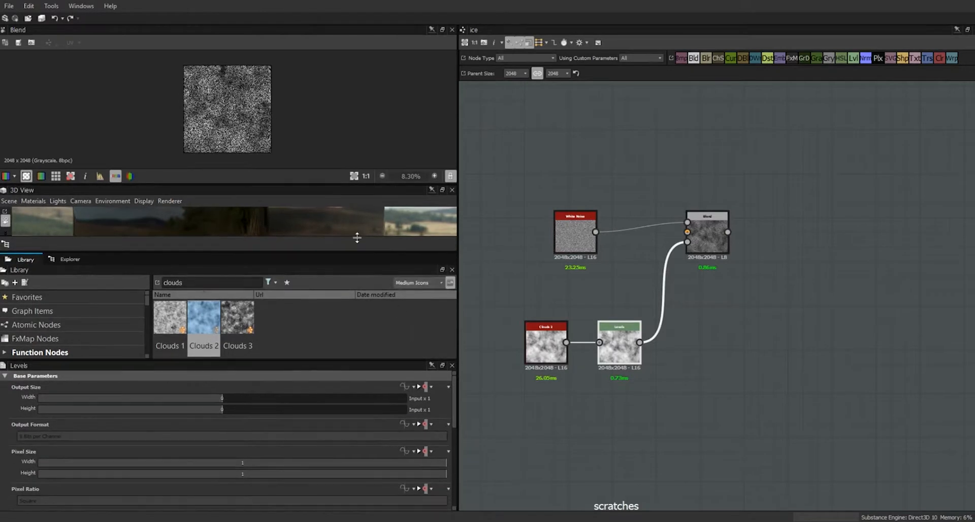
click(355, 177)
drag(454, 421, 453, 500)
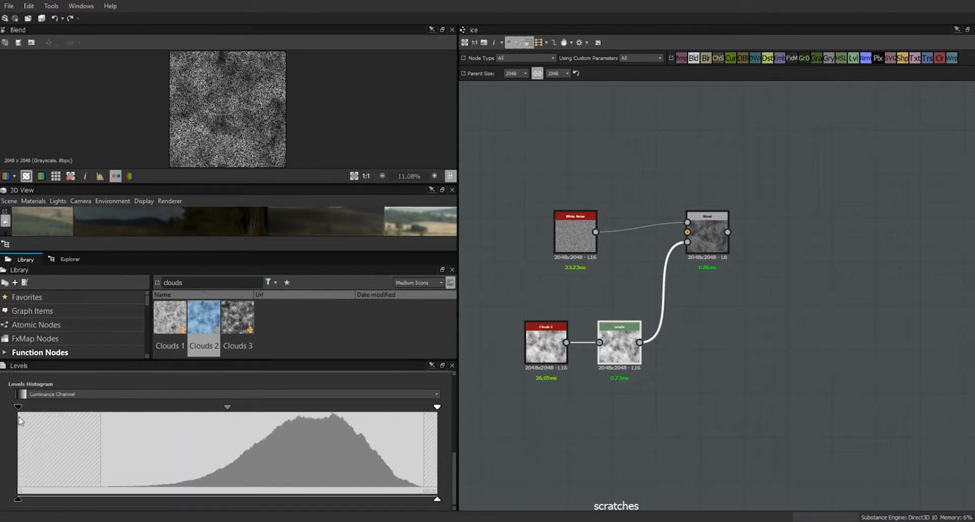
drag(19, 411, 105, 419)
drag(270, 409, 289, 423)
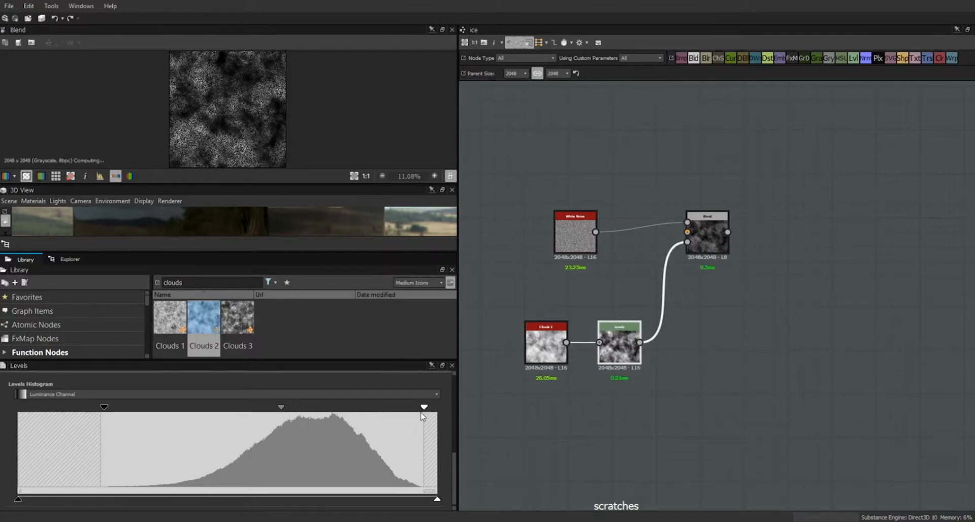
drag(436, 408, 405, 423)
mouse_move(104, 408)
mouse_down()
mouse_move(142, 411)
mouse_move(108, 410)
mouse_up()
mouse_move(274, 409)
mouse_down()
mouse_move(248, 417)
mouse_move(259, 418)
mouse_up()
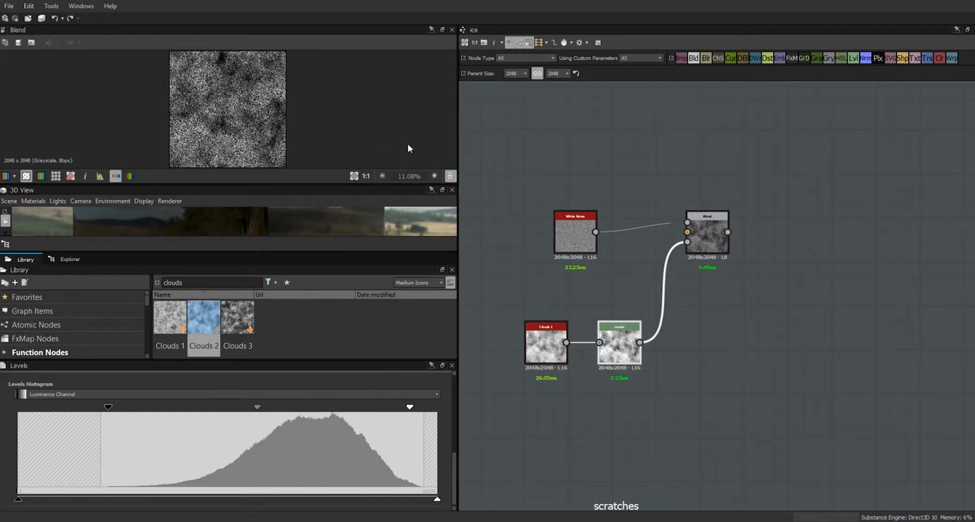
Arrange the White Noise, Clouds 2, Levels and Blend nodes into a compact group
drag(702, 231, 667, 235)
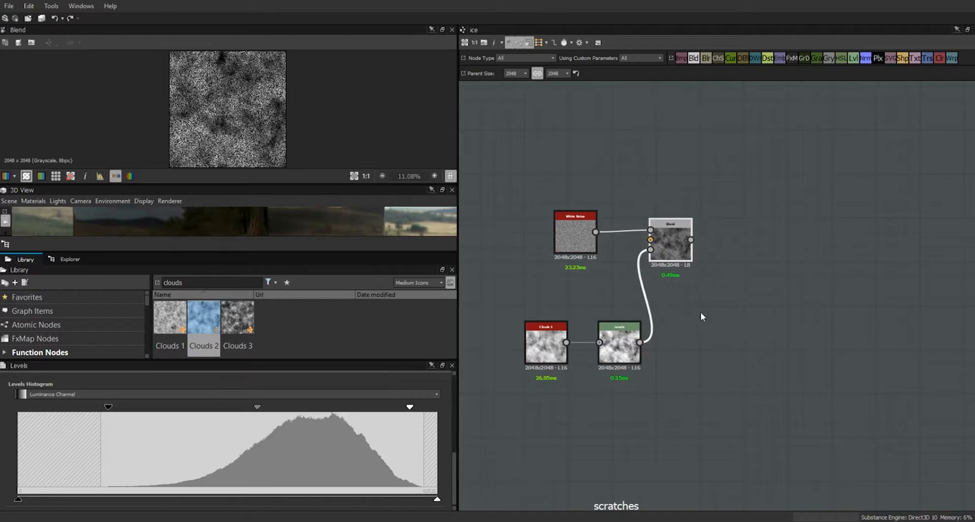
click(624, 356)
drag(624, 355, 594, 311)
drag(595, 251, 610, 244)
Put a frame around the White Noise, Clouds 2, Levels and Blend nodes and title it "grit"
drag(757, 154, 499, 351)
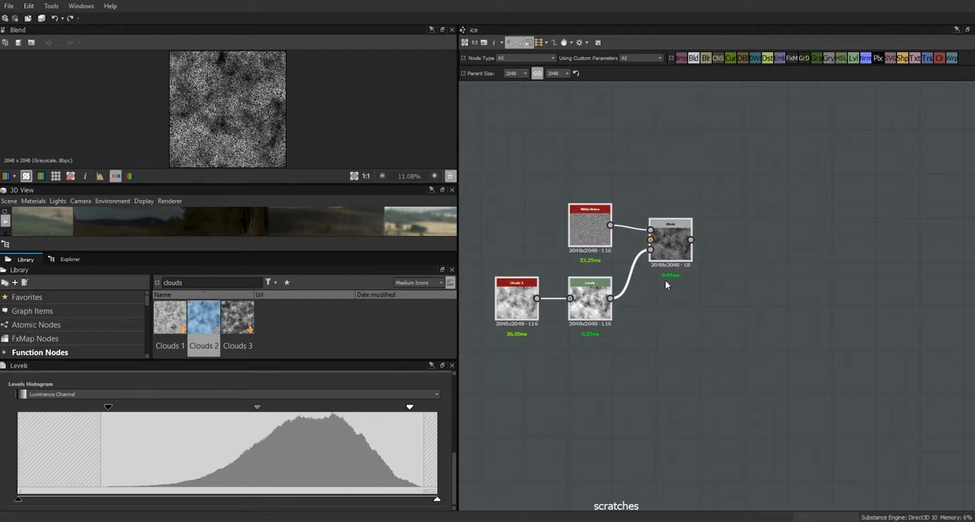
right_click(671, 243)
click(699, 306)
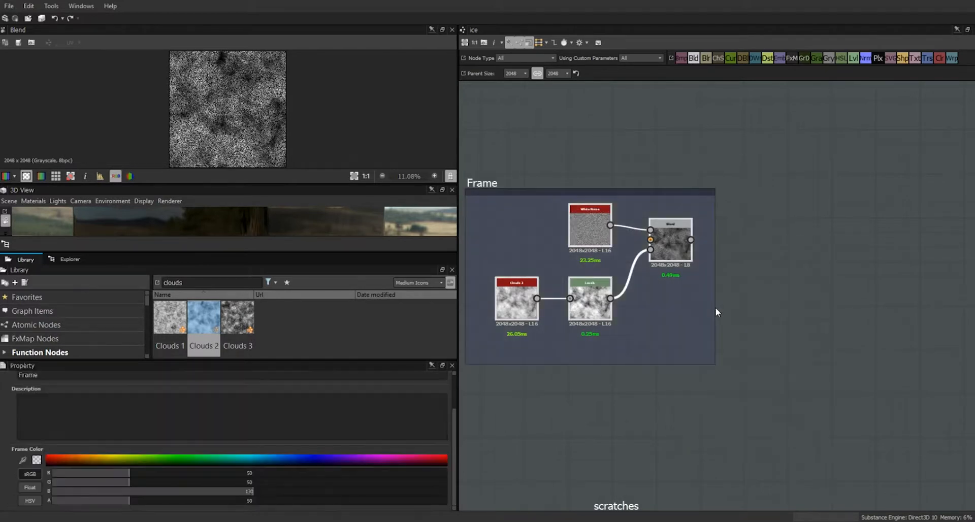
double_click(20, 374)
text(grit)
key(Return)
Search the library for "crystal" and add a Crystal 1 node in the empty area above the grit frame
middle_drag(760, 194, 795, 391)
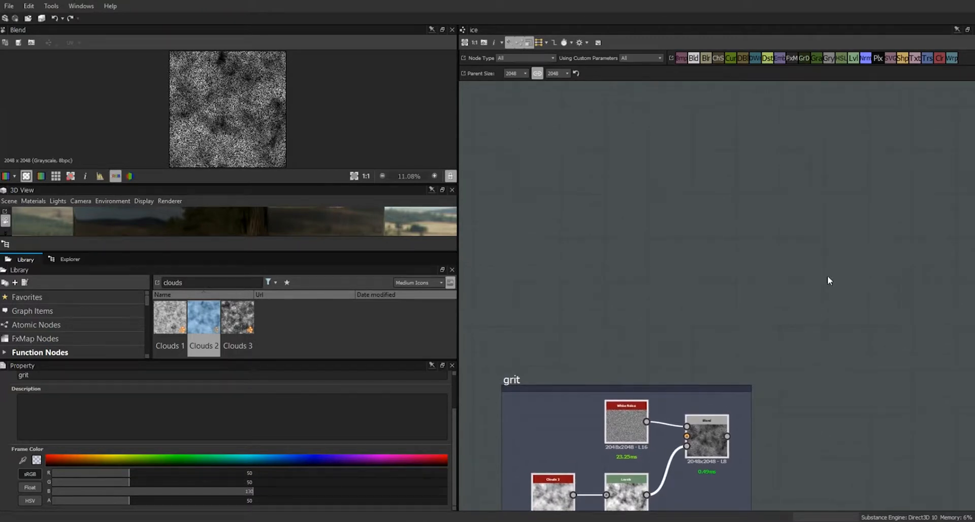
click(70, 260)
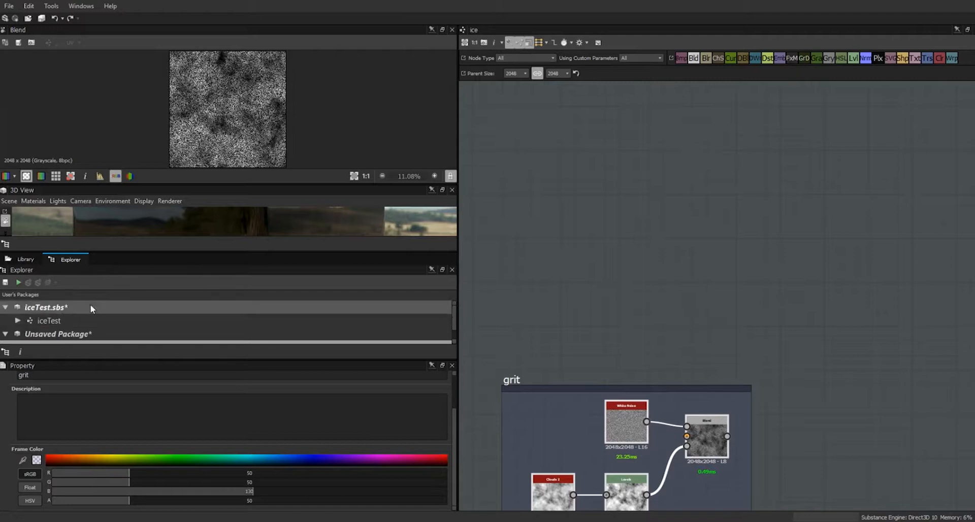
click(23, 260)
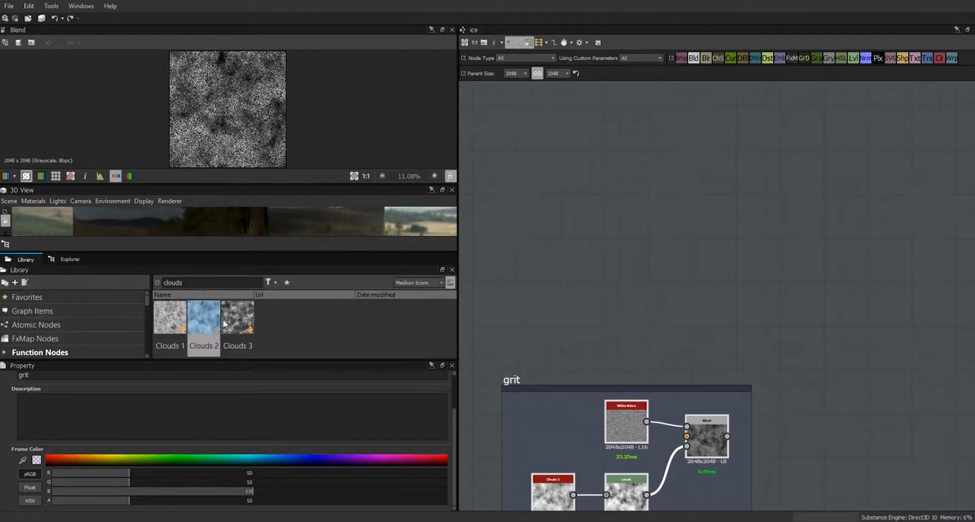
click(191, 283)
text(cr)
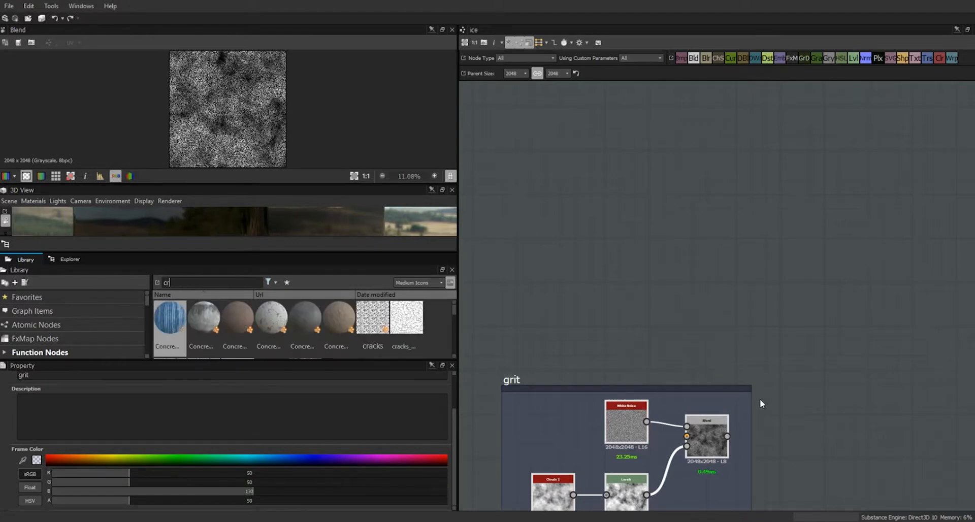
text(ystal)
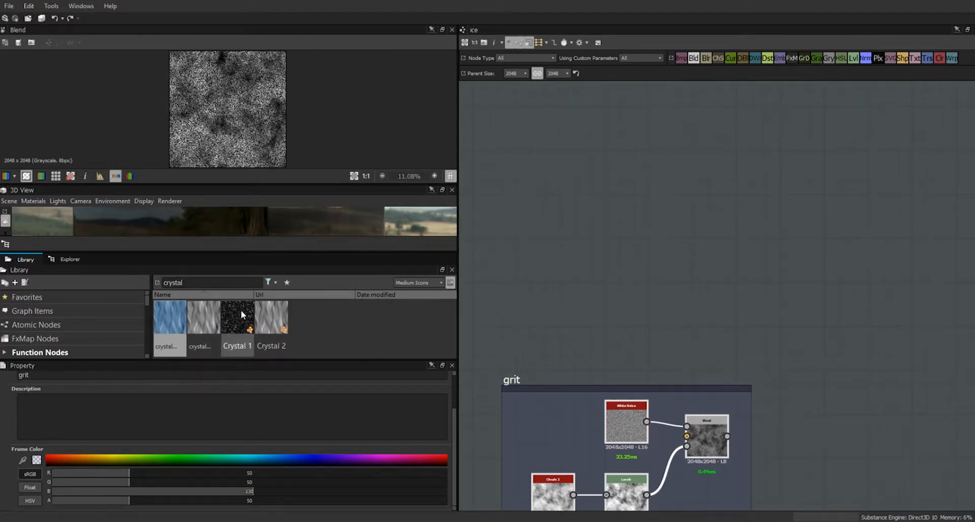
drag(242, 315, 571, 211)
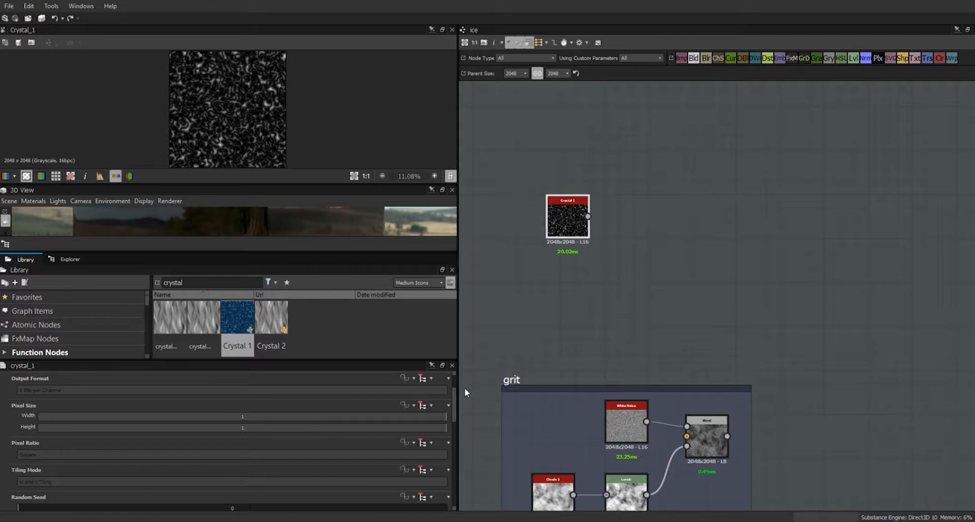
Add a Levels node fed by Crystal 1, and brighten it by lowering the white input point and shifting the midtones toward black
drag(455, 404, 462, 492)
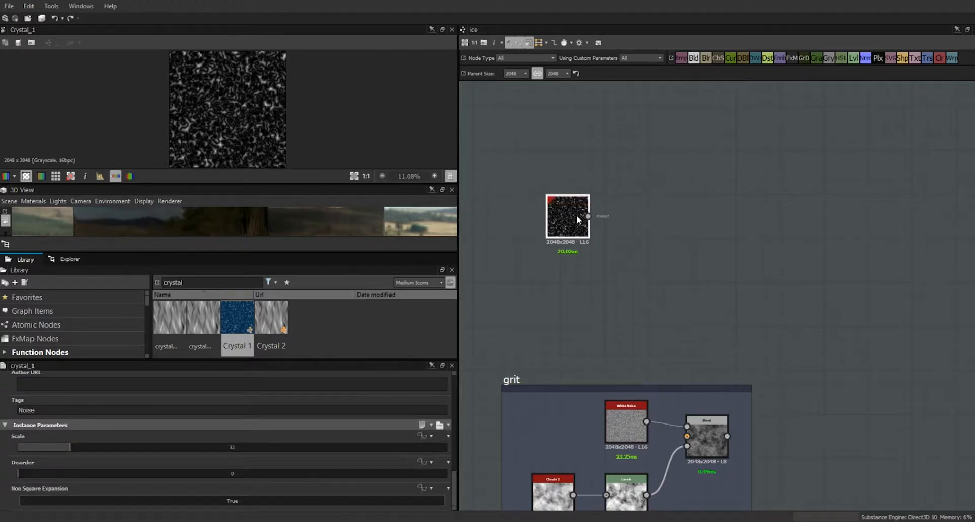
drag(577, 214, 547, 229)
drag(852, 58, 665, 229)
drag(558, 231, 650, 231)
drag(422, 411, 392, 412)
drag(227, 406, 199, 412)
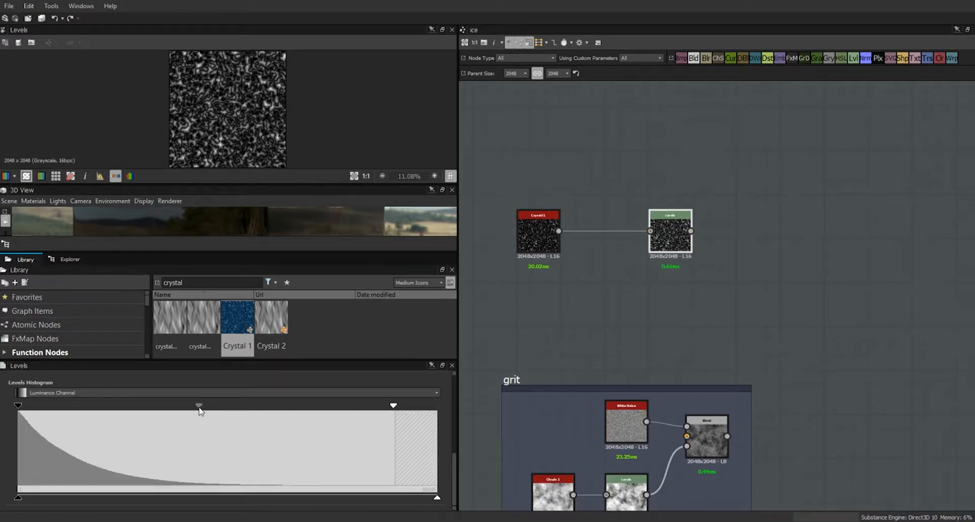
Move Levels closer to Crystal 1 and enclose both nodes in a frame titled "crackles"
drag(671, 224, 626, 223)
drag(702, 159, 500, 297)
right_click(631, 239)
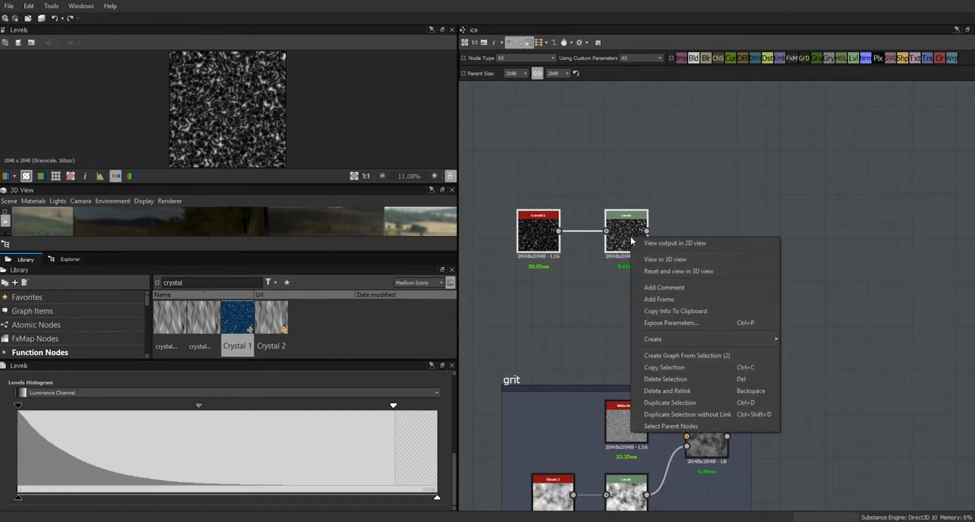
click(659, 299)
text(crackles)
key(Return)
Line up the crackles, grit and scratches frames in a column well to the left of the output nodes
scroll(782, 305, down, 1)
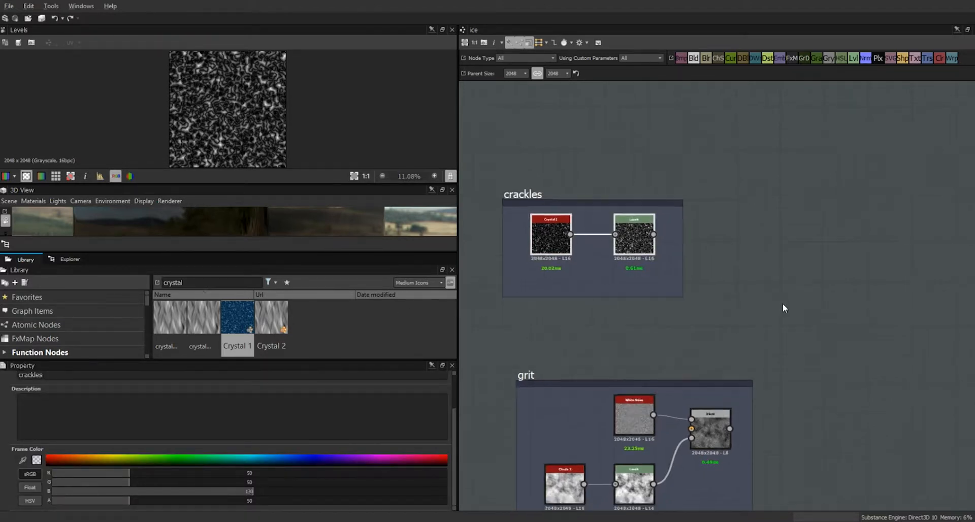
scroll(783, 304, down, 5)
middle_drag(820, 378, 725, 291)
drag(664, 311, 537, 407)
drag(605, 212, 514, 323)
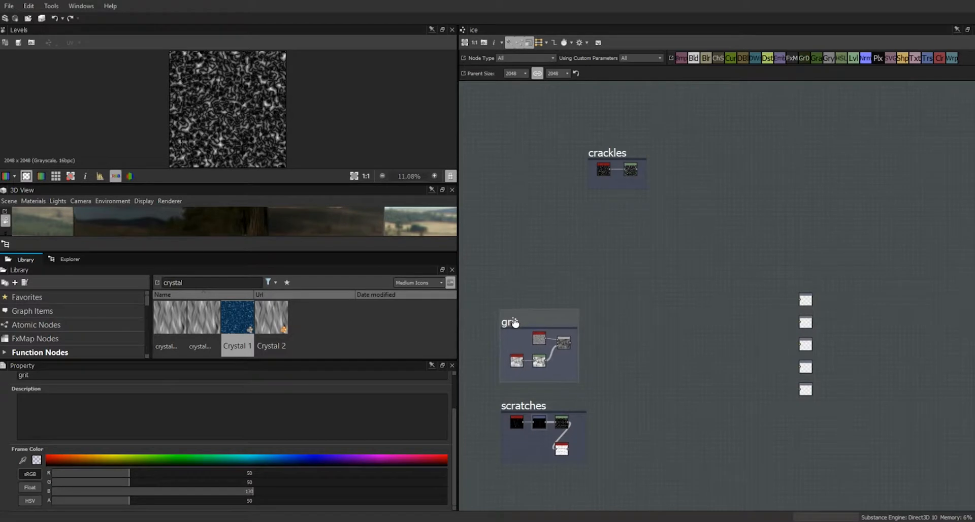
drag(613, 153, 529, 187)
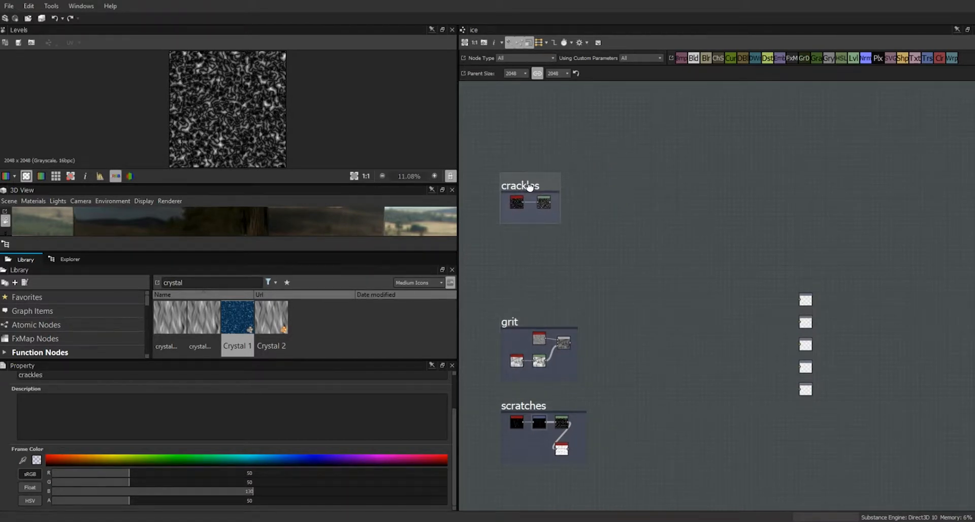
drag(512, 321, 510, 304)
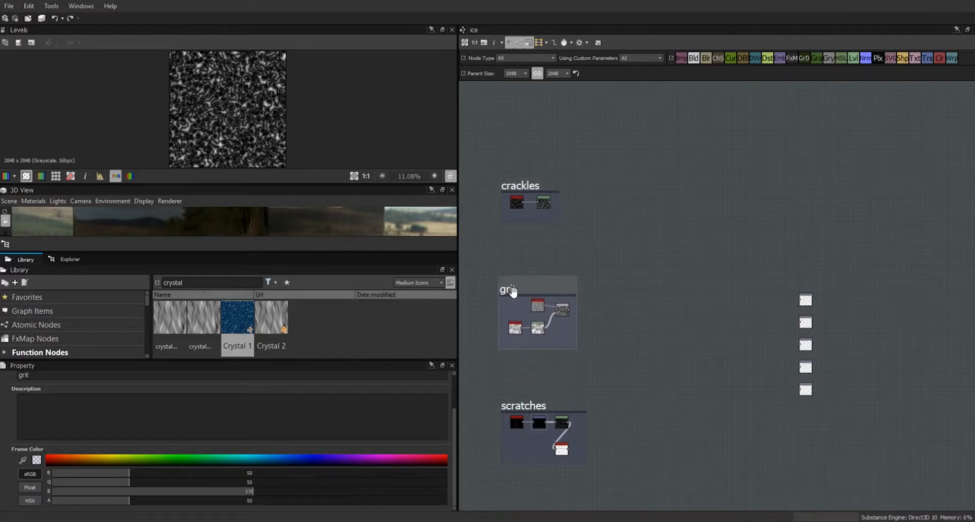
Move the grit frame down so it sits just above the scratches frame
scroll(626, 270, up, 3)
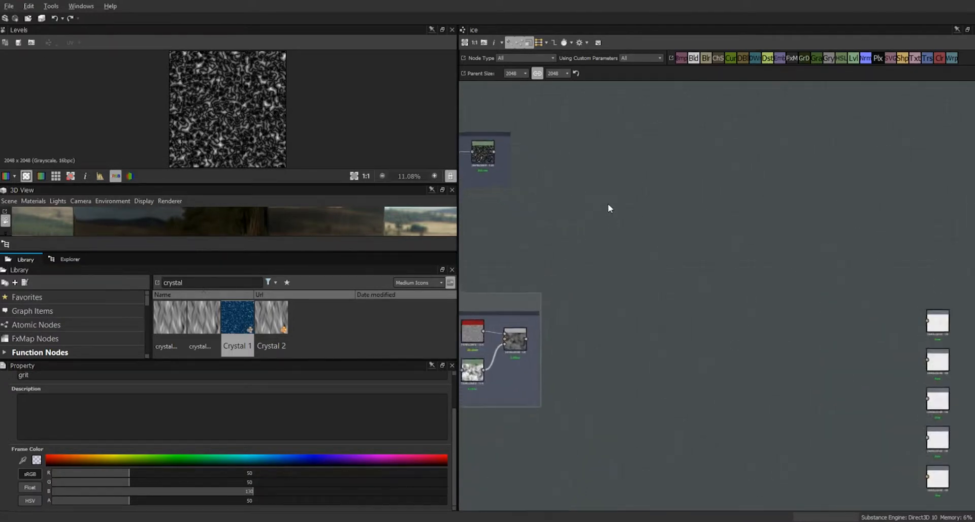
middle_drag(650, 314, 763, 316)
scroll(762, 336, down, 2)
middle_drag(757, 361, 710, 294)
click(773, 291)
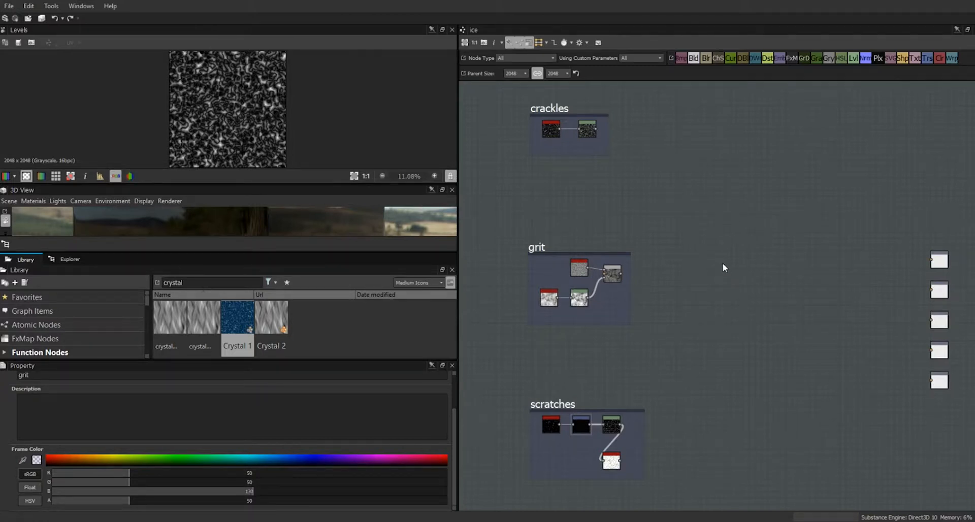
scroll(723, 263, up, 2)
drag(519, 244, 523, 307)
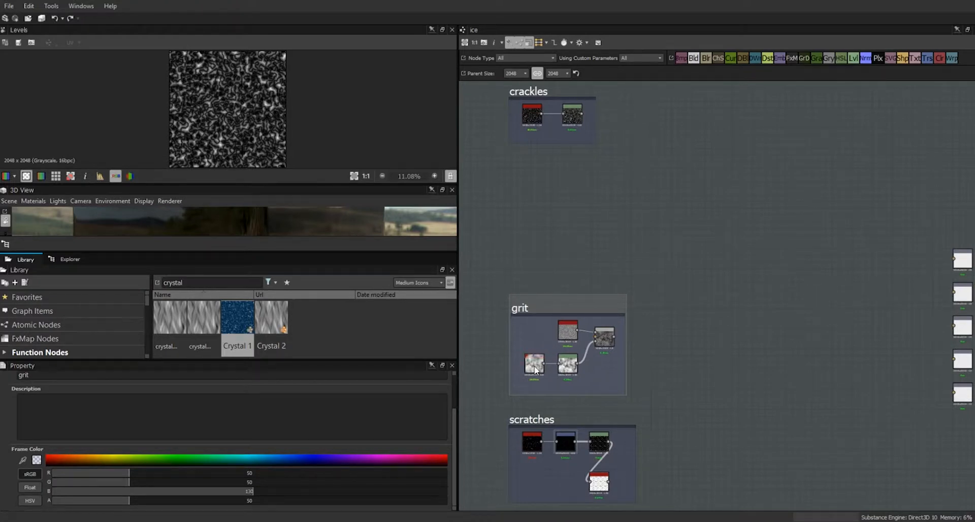
Add a Transformation 2D node beside the grit frame, feed it from the frame's Clouds 2 node, and scale it x2
drag(912, 82, 726, 252)
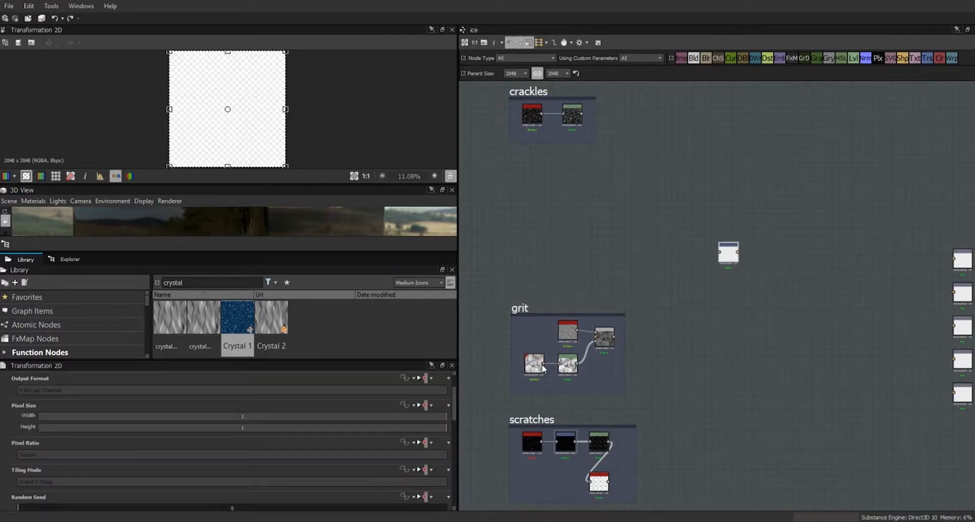
drag(614, 336, 705, 313)
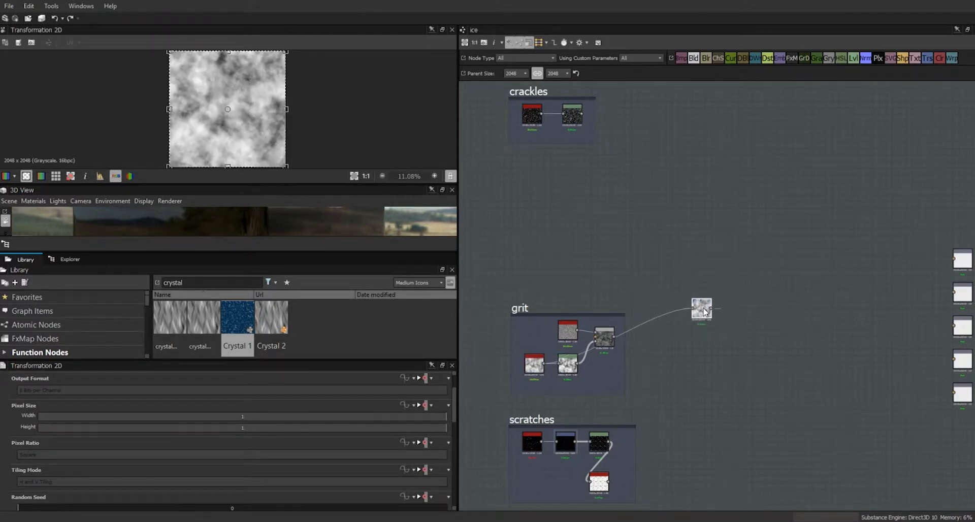
drag(453, 409, 456, 472)
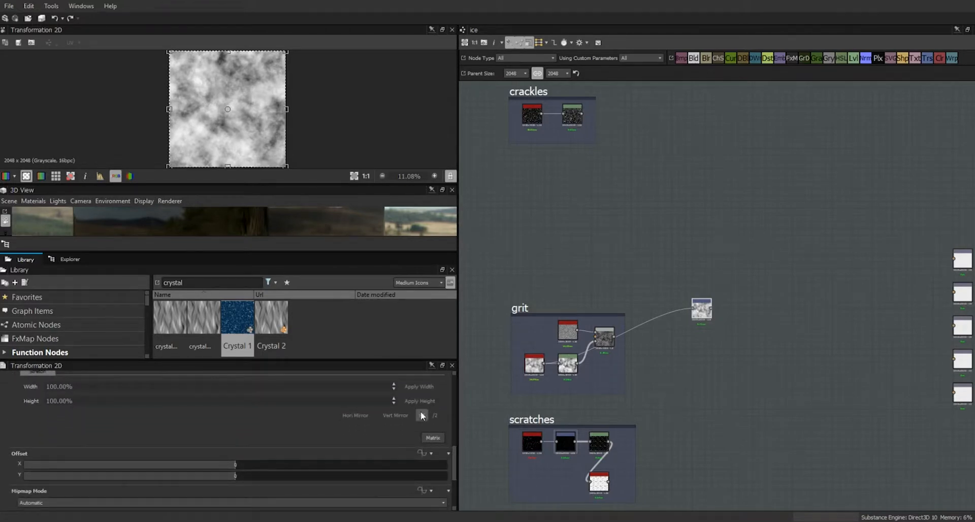
click(421, 416)
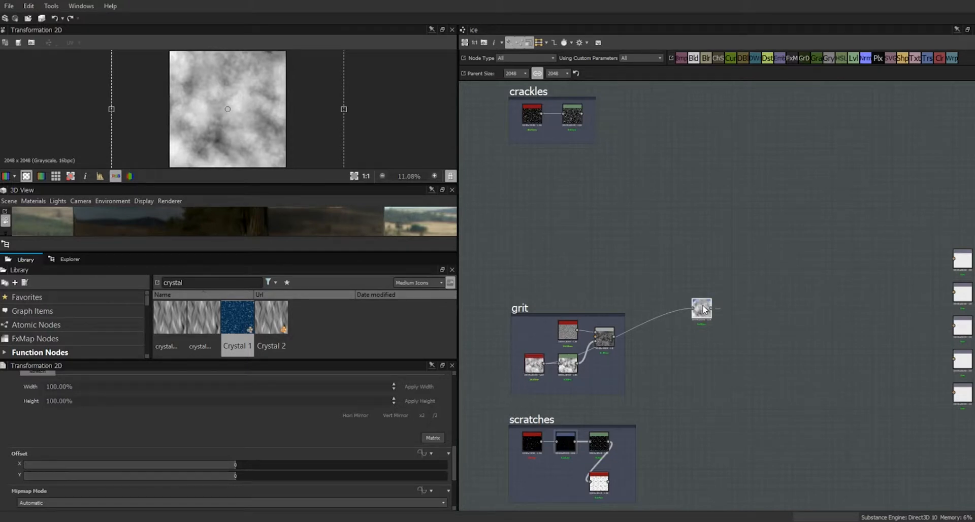
drag(703, 309, 696, 327)
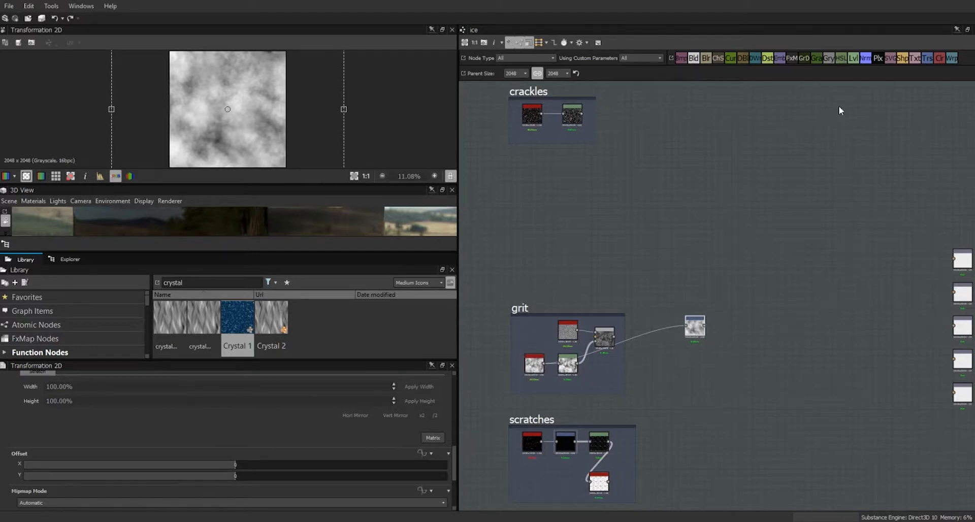
Add a Levels node after Transformation 2D, bring its black and white points strongly inward, darken the midtones, and place it close by
drag(853, 58, 747, 330)
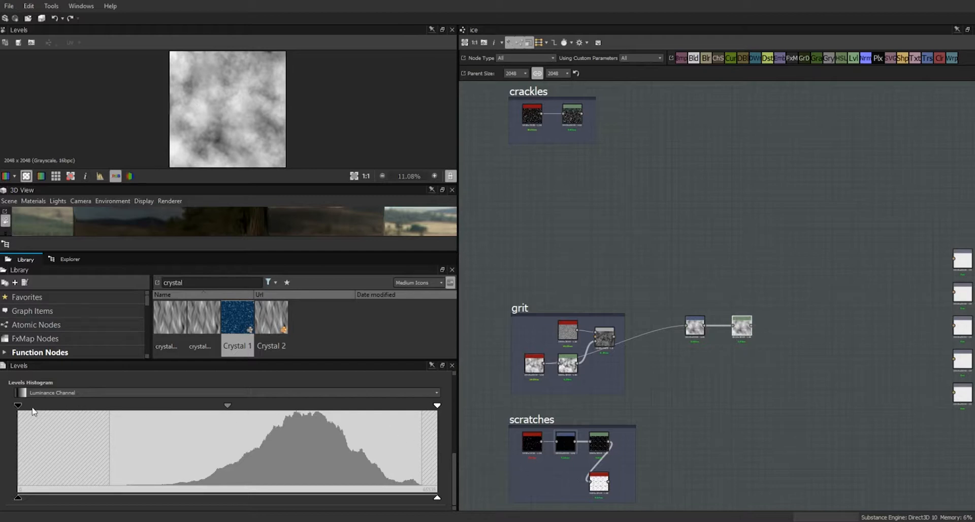
drag(18, 405, 158, 406)
drag(298, 406, 307, 406)
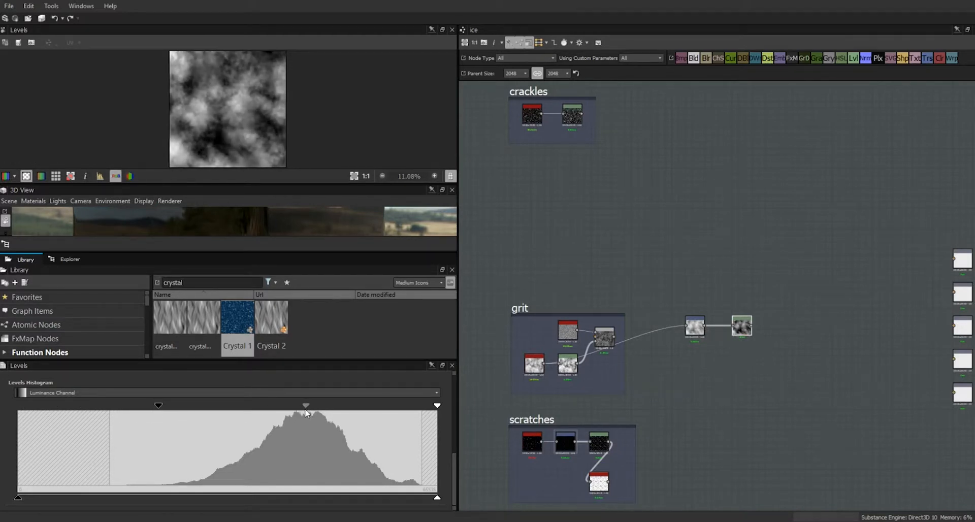
drag(436, 405, 379, 418)
drag(275, 406, 276, 407)
drag(162, 409, 175, 405)
drag(283, 406, 301, 406)
drag(379, 405, 353, 406)
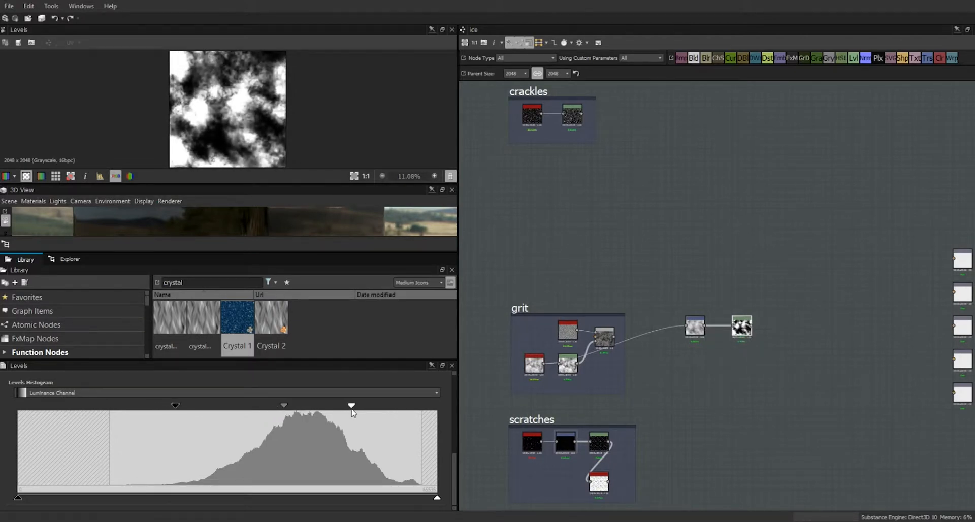
drag(284, 406, 287, 410)
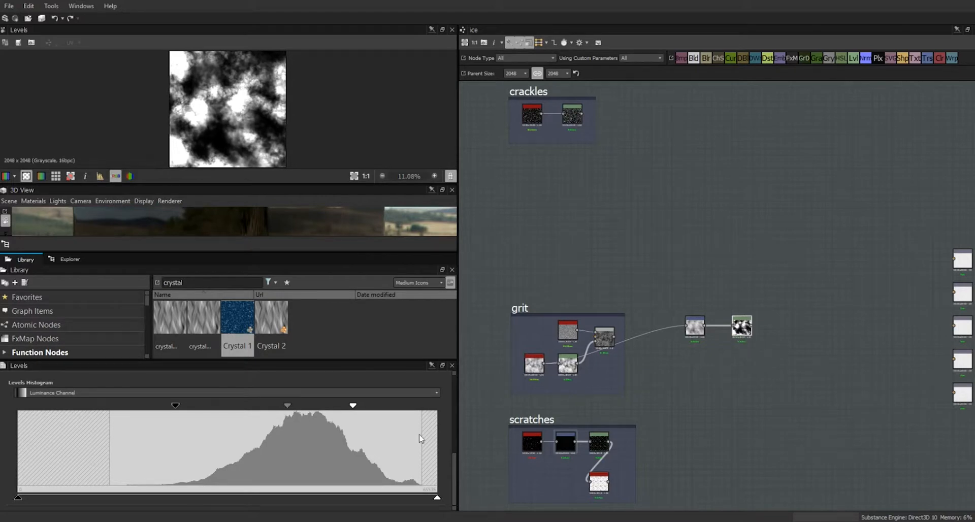
mouse_move(747, 330)
mouse_down()
mouse_move(726, 329)
mouse_move(737, 329)
mouse_up()
Add a Bevel node after the area pattern's Levels node and feed it from the Levels output
drag(224, 284, 143, 277)
text(bevel)
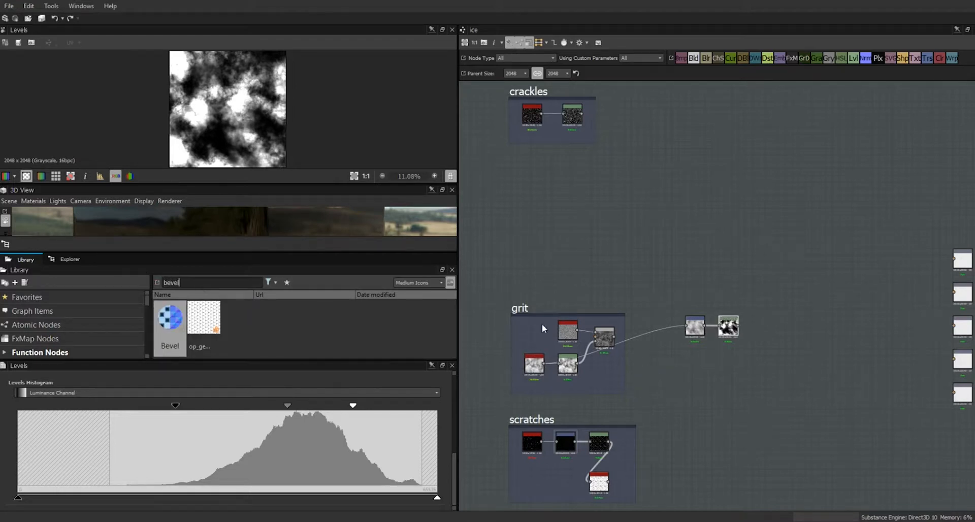
drag(171, 323, 736, 325)
drag(775, 285, 770, 314)
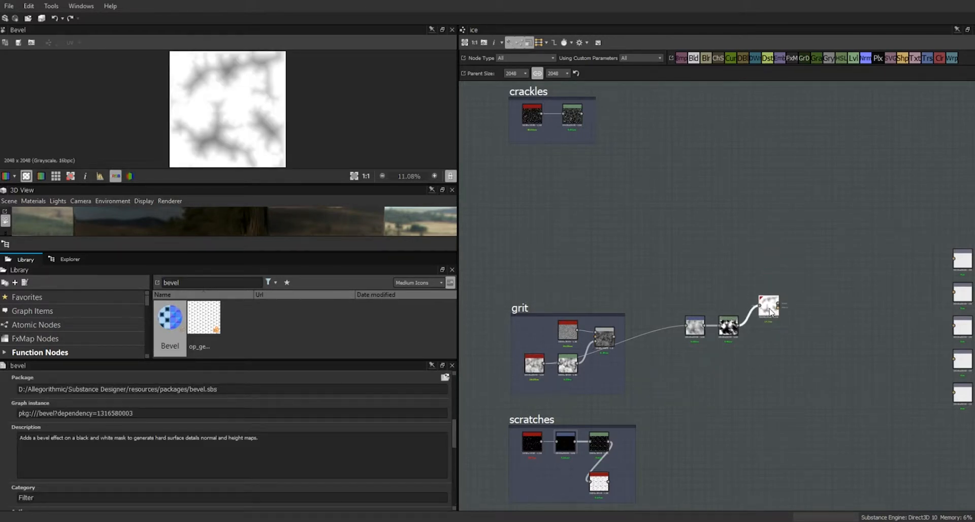
scroll(769, 311, up, 10)
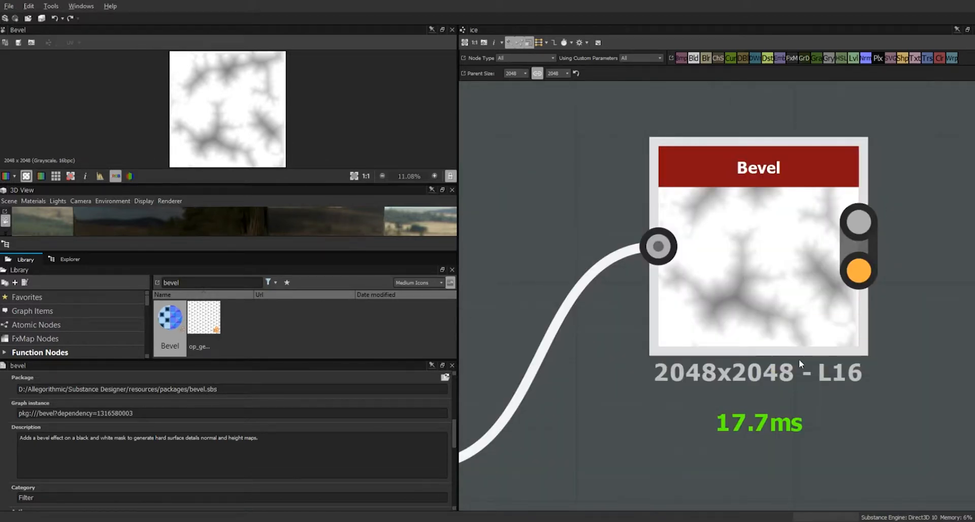
scroll(799, 358, down, 10)
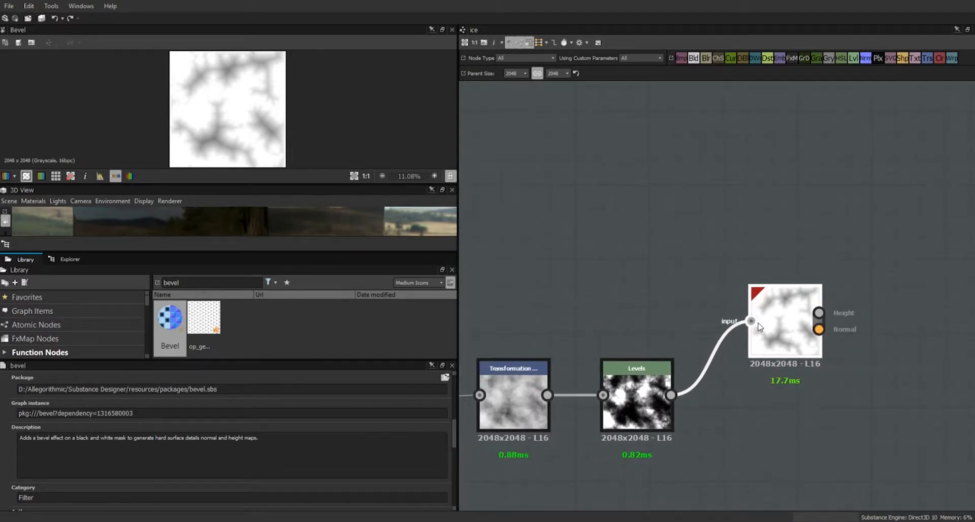
Set the Bevel's distance to 0.38 and place the node above and to the right of the Levels node
drag(453, 430, 456, 489)
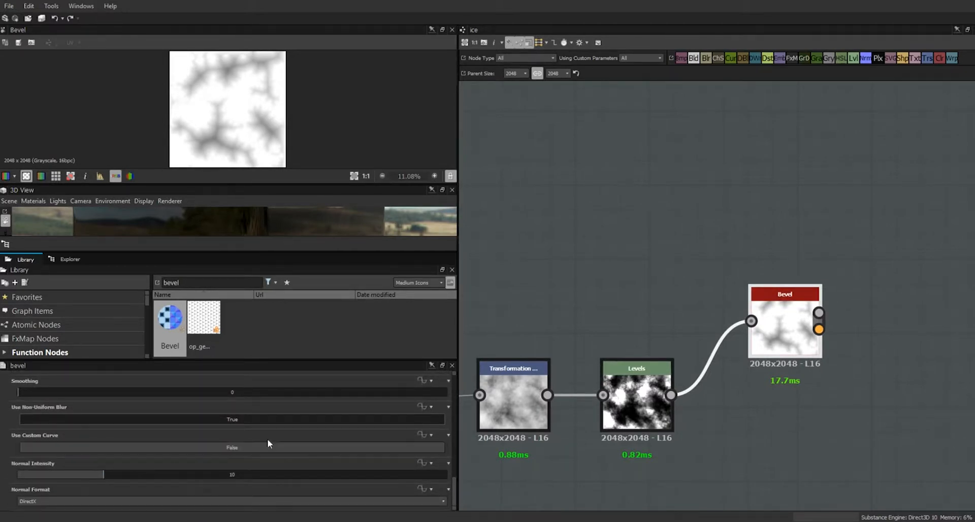
drag(455, 496, 459, 476)
drag(340, 426, 268, 436)
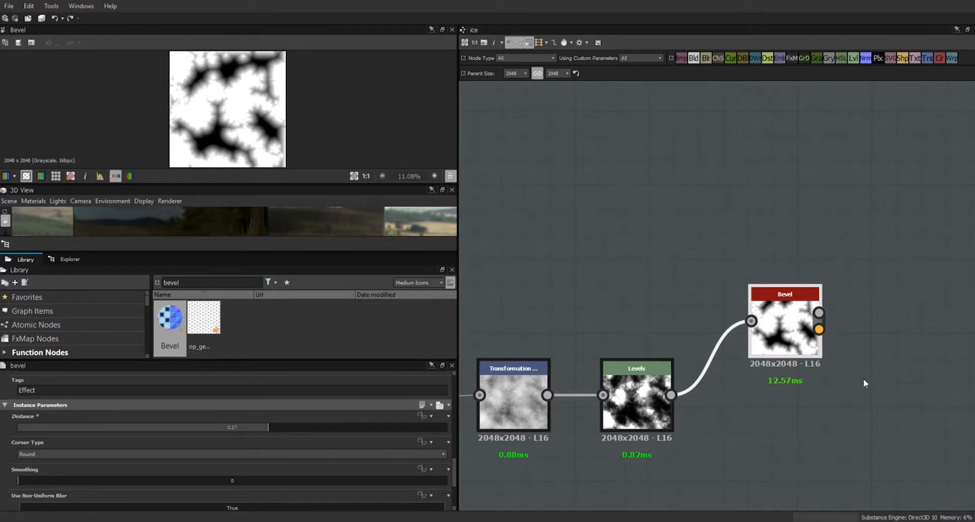
drag(785, 327, 735, 278)
drag(266, 430, 313, 432)
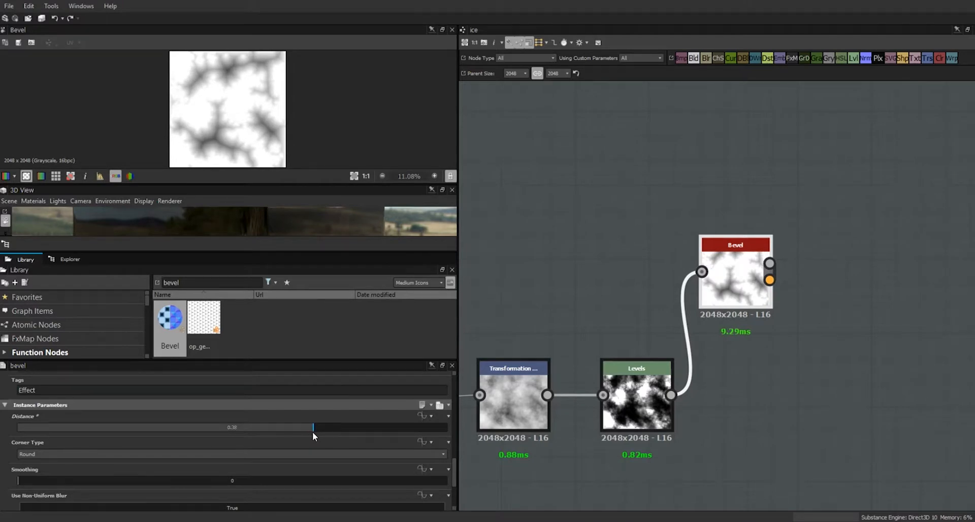
Add a Levels node fed from the Bevel's Height output and raise its black point strongly for a high-contrast mask
drag(853, 61, 835, 419)
drag(770, 263, 764, 406)
click(744, 280)
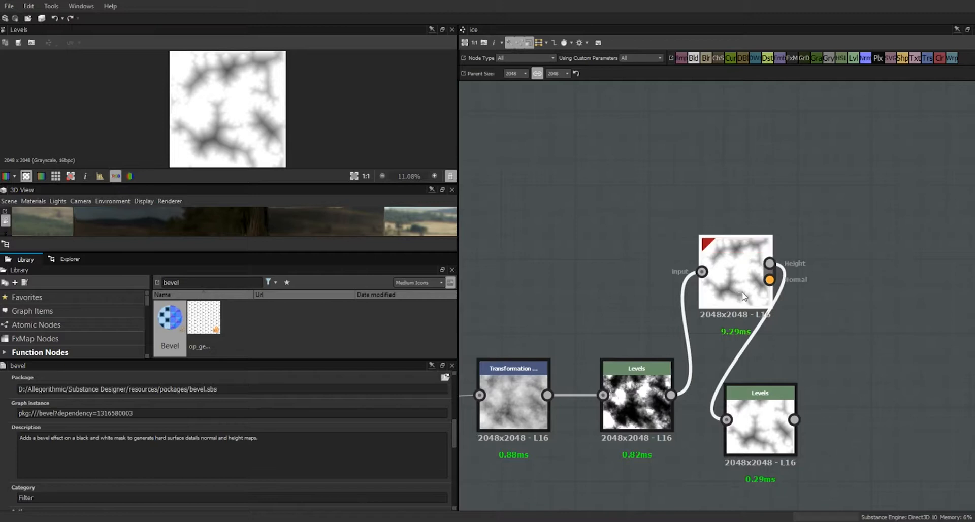
click(756, 438)
drag(19, 406, 308, 438)
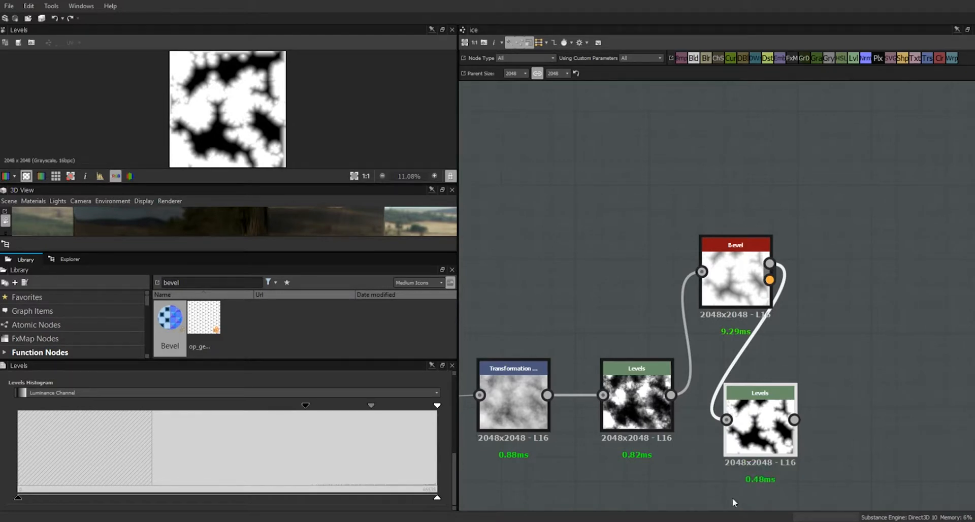
Line up the new Levels node with the first one and place the Bevel node directly above it
drag(771, 422, 756, 420)
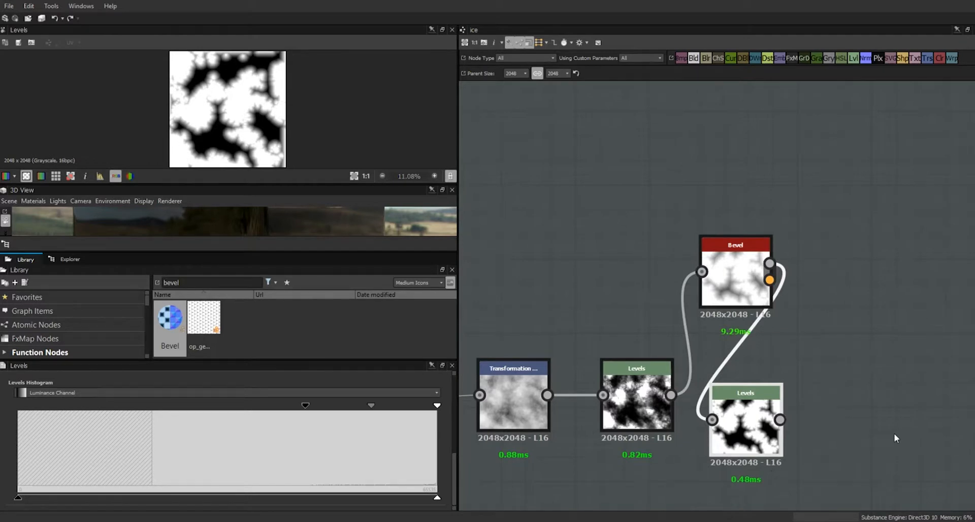
scroll(873, 391, down, 3)
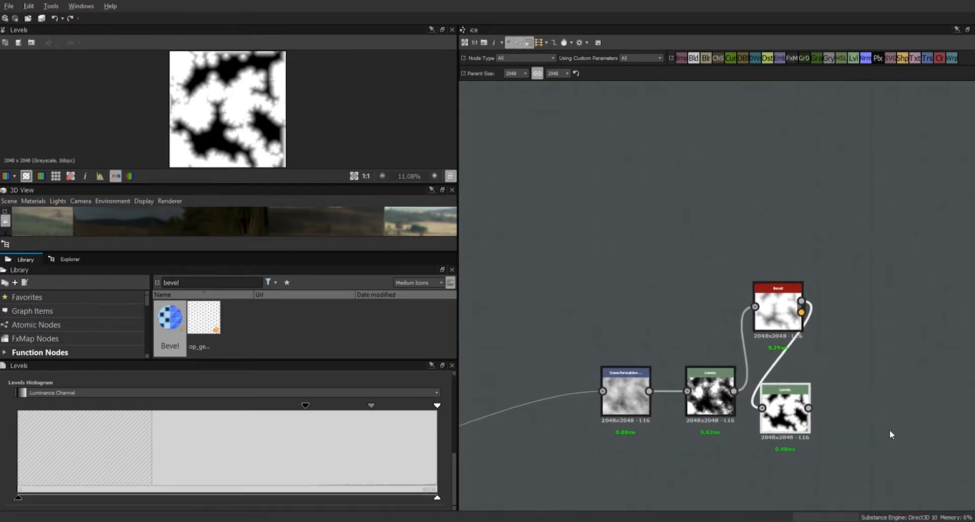
drag(791, 409, 795, 392)
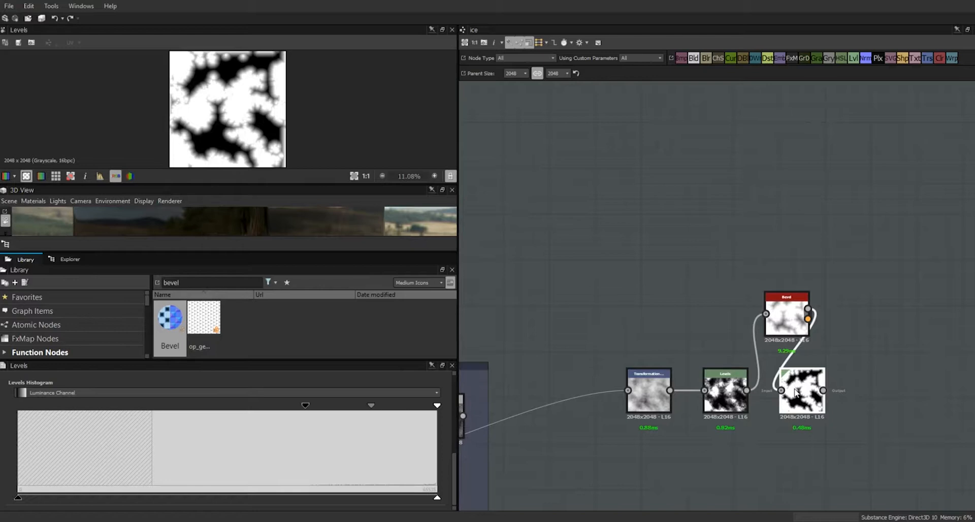
drag(786, 320, 802, 319)
click(806, 403)
Add an Invert Grayscale node below the second Levels node and feed it from that node's output
drag(199, 282, 155, 274)
text(inv)
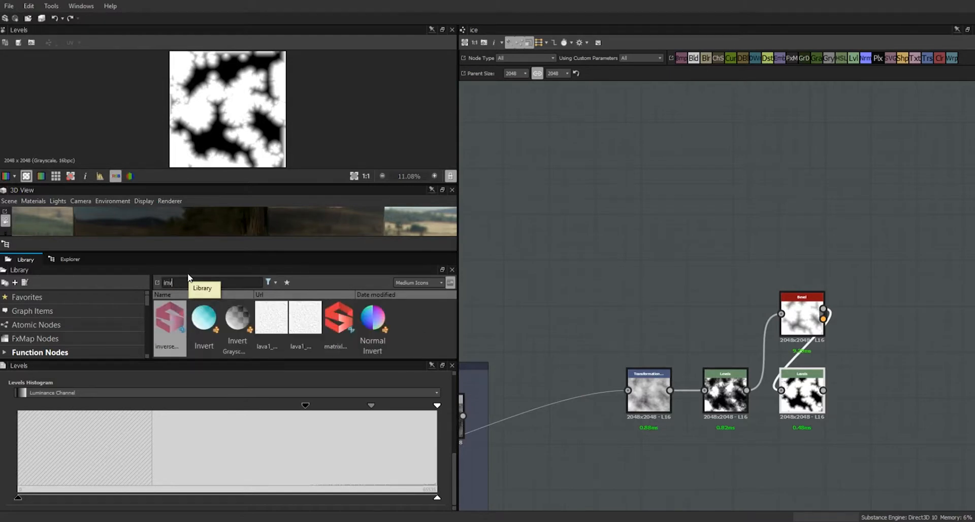
drag(237, 320, 813, 470)
drag(823, 390, 813, 478)
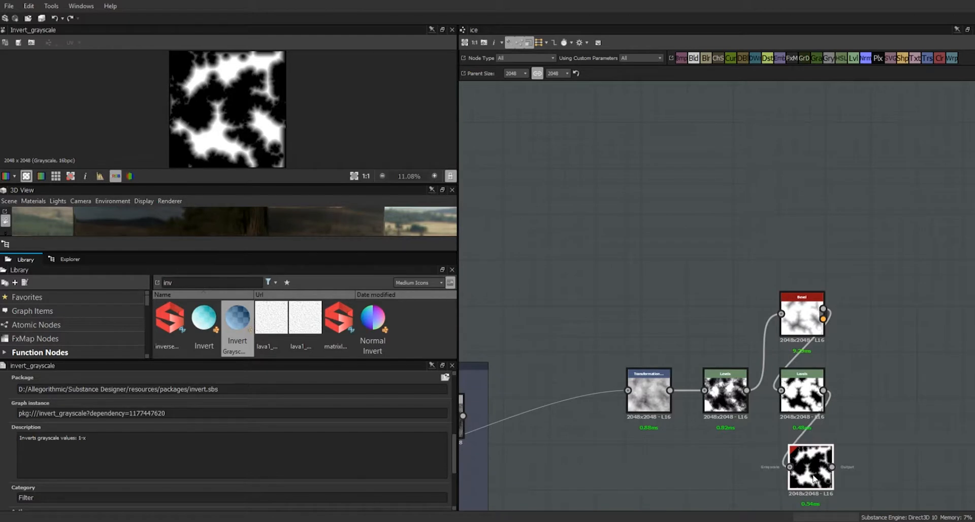
click(809, 393)
click(830, 319)
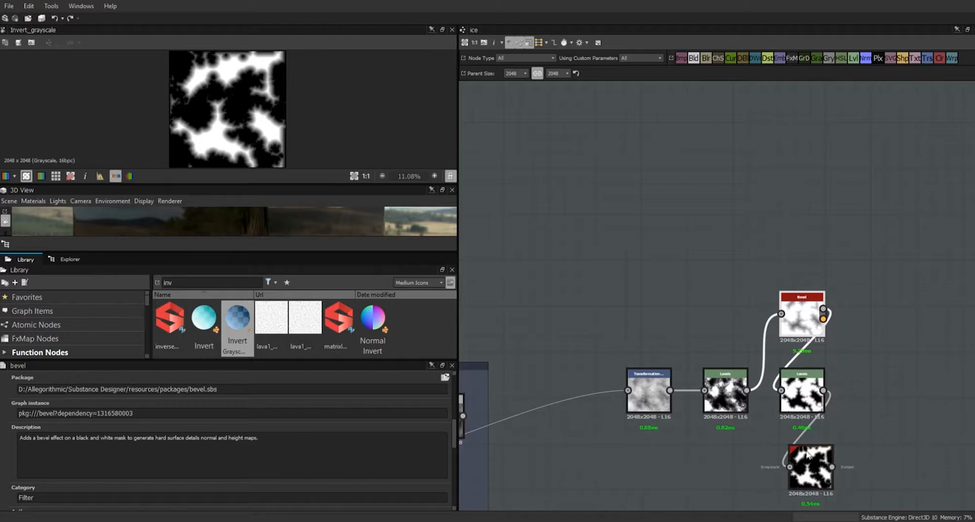
Group the Transformation 2D, Levels, Bevel and Invert Grayscale nodes in a frame titled "area masks"
scroll(704, 294, down, 5)
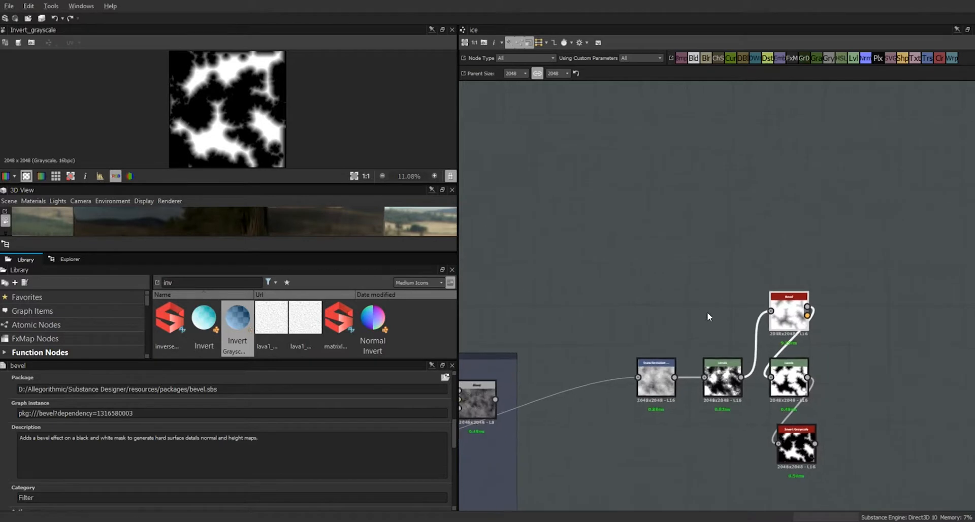
drag(781, 284, 671, 394)
right_click(738, 329)
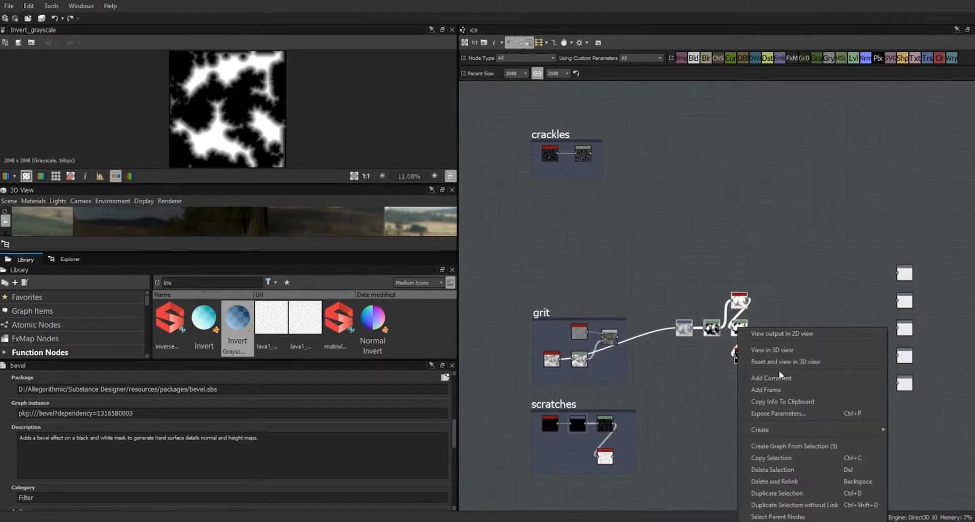
click(764, 390)
double_click(53, 377)
text(area masks)
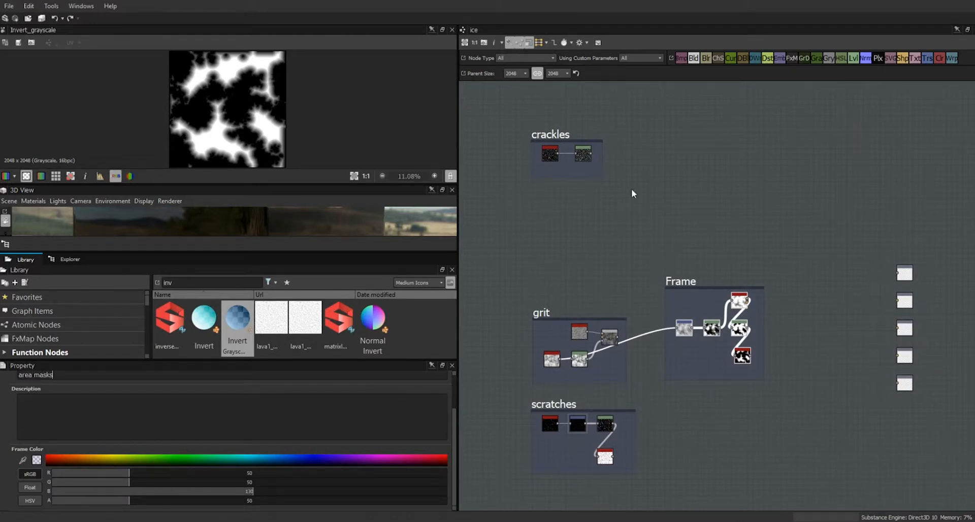
key(Return)
Move the area masks frame up and to the right, leaving free space beside the grit and scratches frames
drag(697, 283, 724, 268)
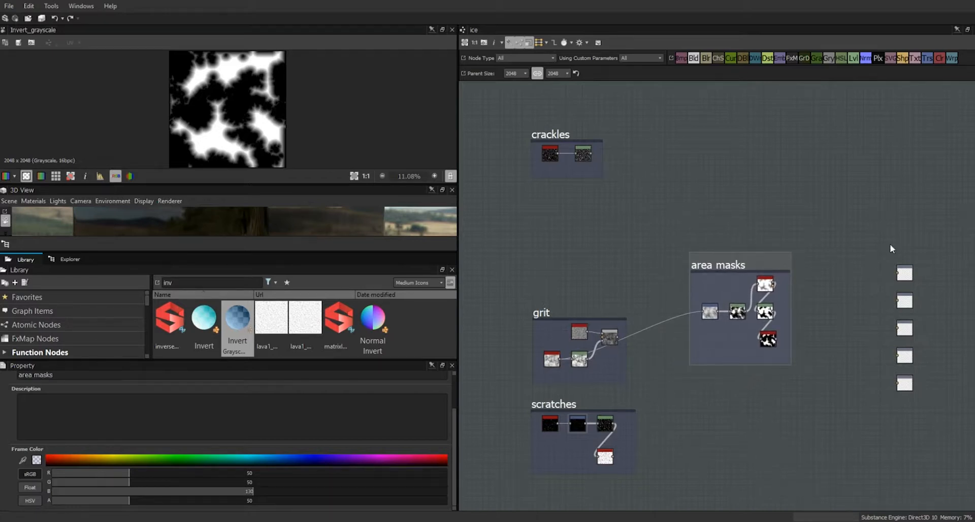
middle_drag(847, 415, 816, 259)
scroll(816, 259, up, 2)
middle_drag(766, 219, 876, 391)
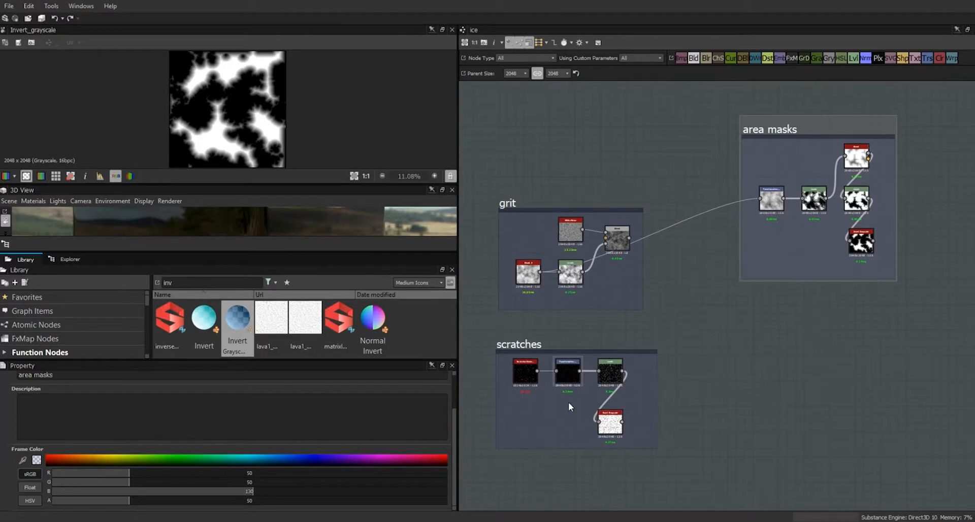
drag(794, 120, 910, 78)
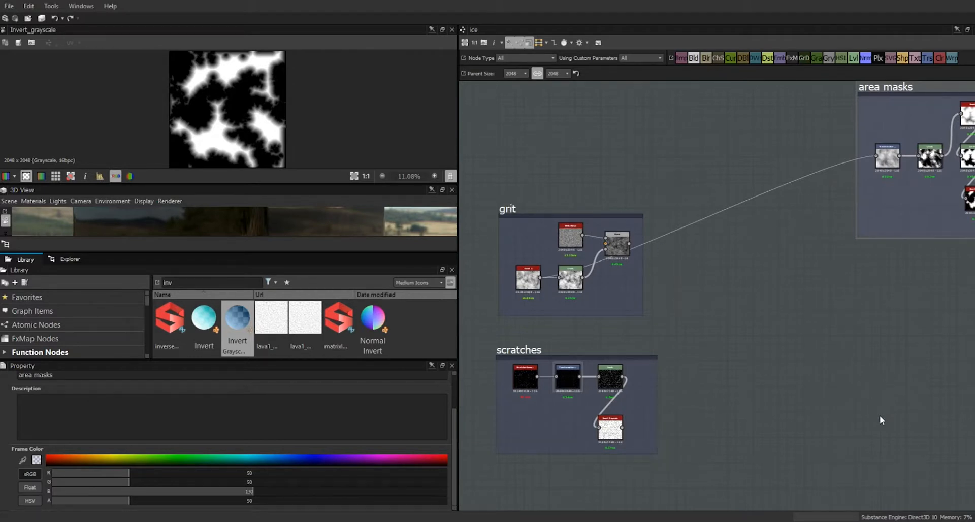
Place a Blend node and two Levels nodes in the empty area to the right of the scratches frame
middle_drag(880, 422, 850, 337)
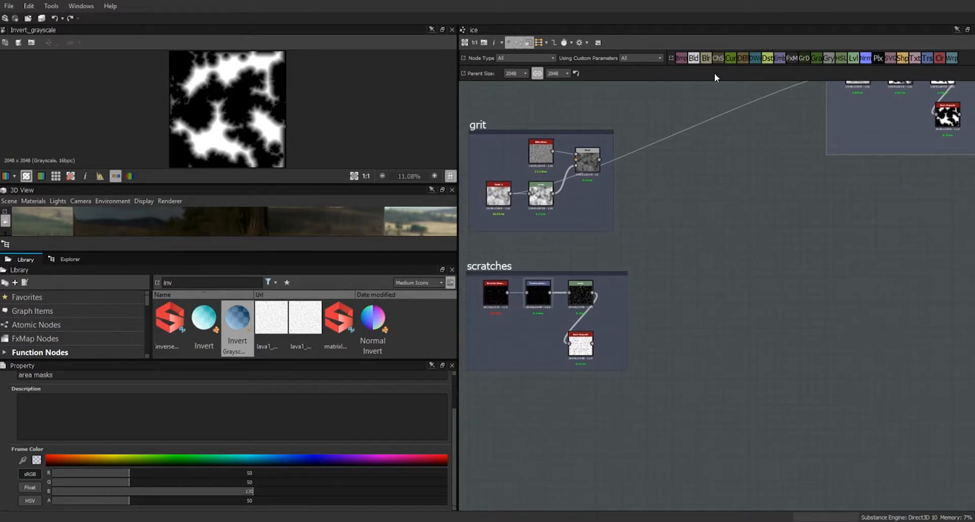
drag(696, 62, 776, 327)
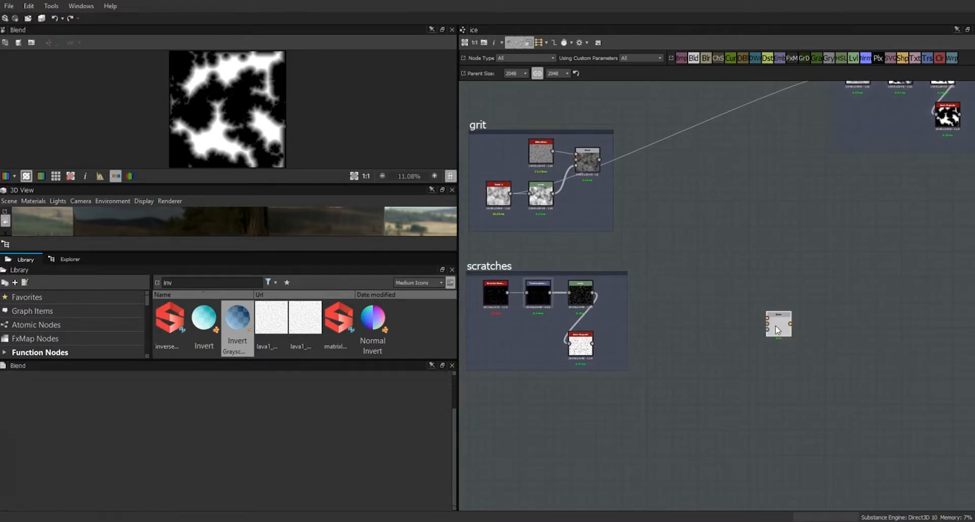
drag(853, 58, 710, 281)
drag(853, 58, 709, 382)
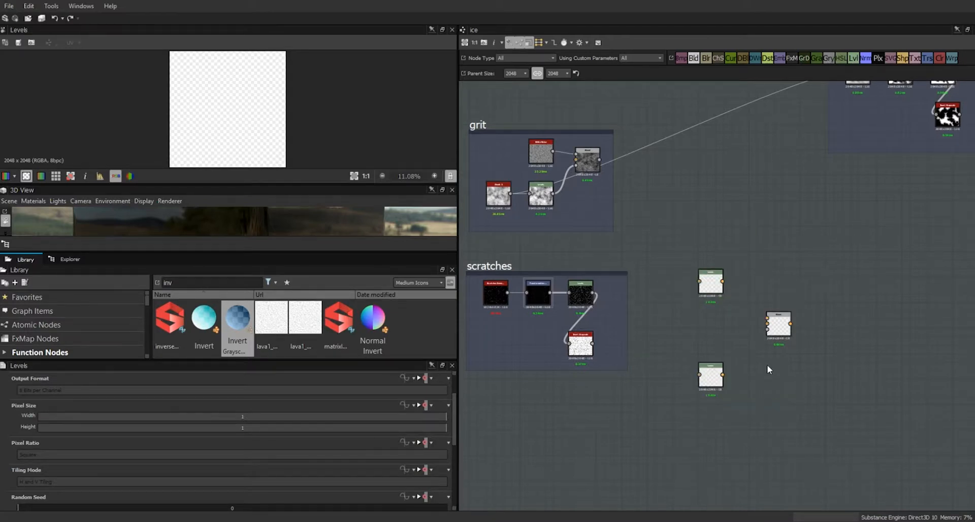
Feed the grit Blend and scratches Levels through the two new Levels nodes into the new Blend's foreground and background, respectively
scroll(752, 275, up, 1)
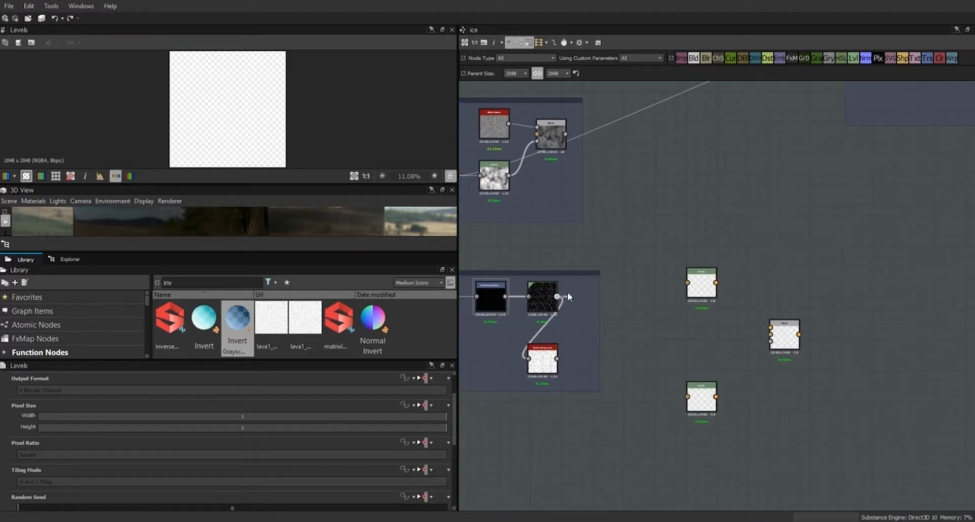
drag(565, 134, 687, 282)
drag(557, 297, 688, 397)
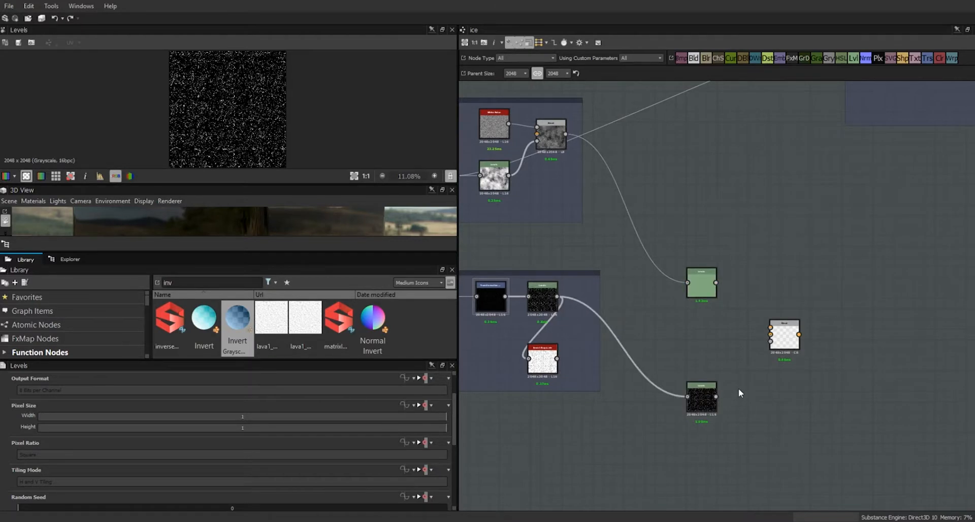
click(705, 389)
drag(716, 390, 770, 336)
drag(716, 282, 770, 327)
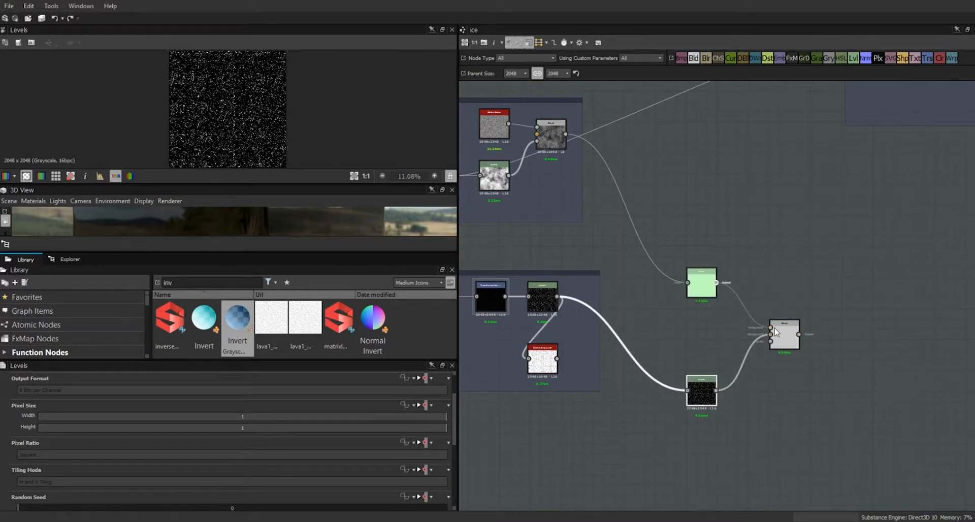
Set the new Blend node's blending mode to Max (Lighten)
click(788, 340)
drag(455, 431, 462, 468)
click(429, 474)
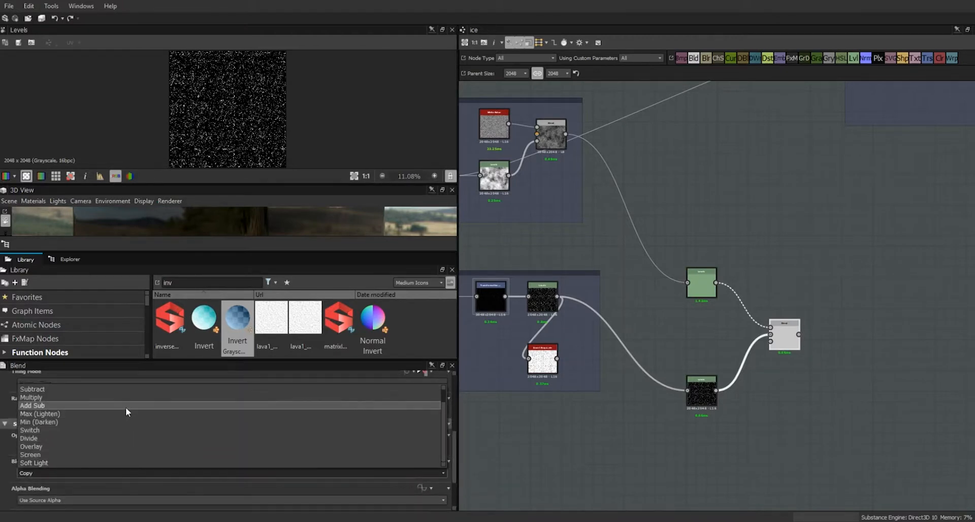
click(112, 414)
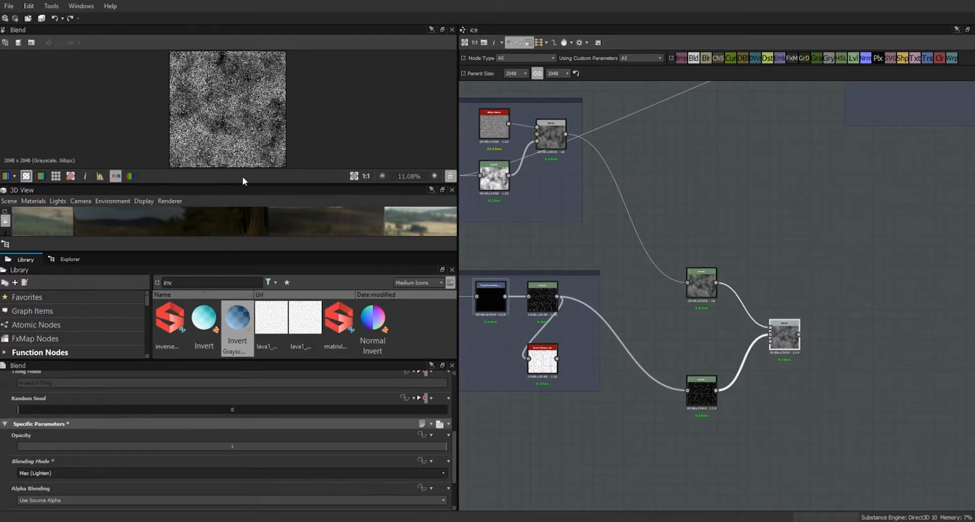
Enlarge the 2D view and examine the blended grit and scratches texture up close
drag(242, 184, 264, 275)
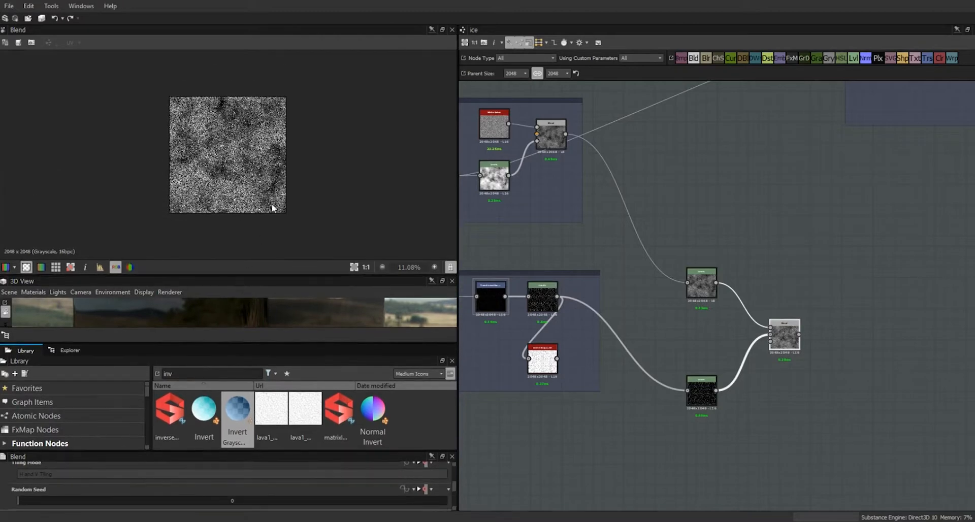
click(354, 267)
scroll(293, 169, up, 4)
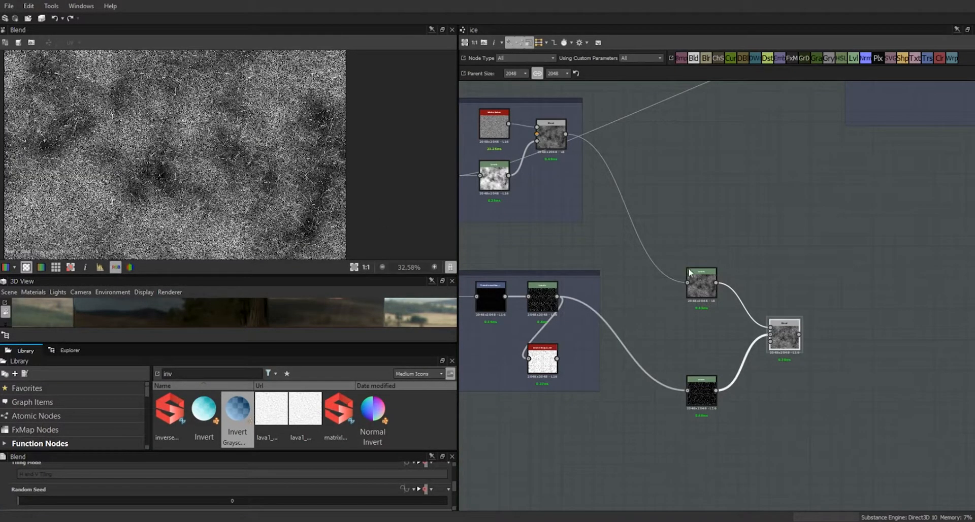
Move the two Levels nodes close to the Blend node's inputs, stacked one above the other
drag(701, 281, 727, 292)
drag(699, 394, 731, 368)
middle_drag(265, 196, 334, 244)
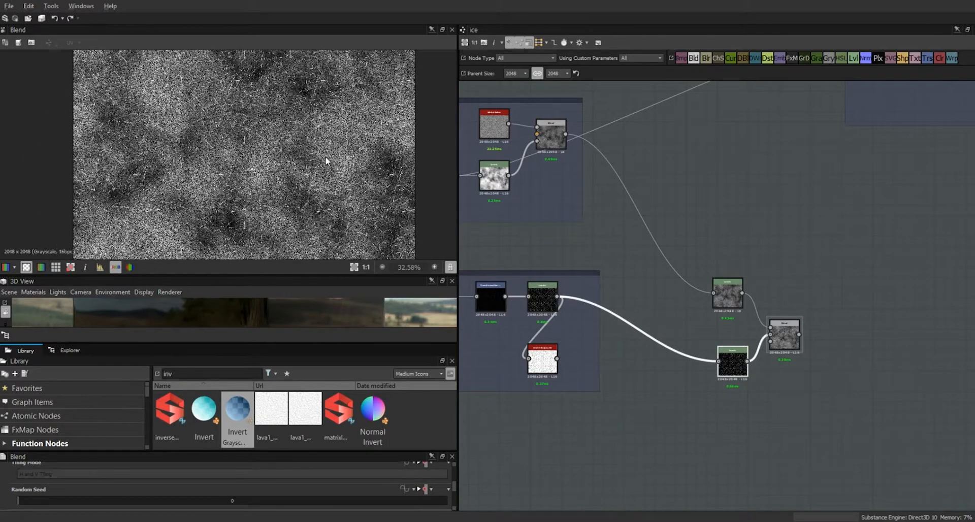
drag(727, 299, 732, 300)
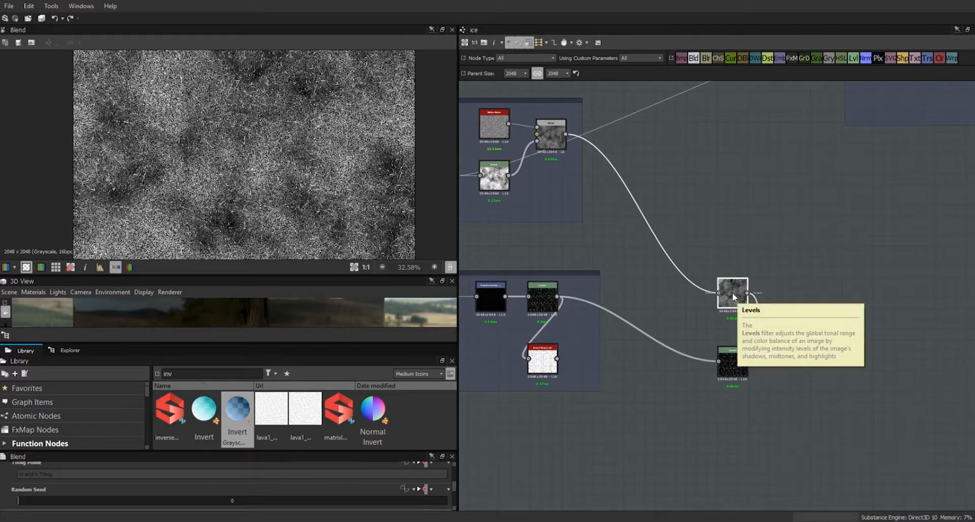
click(797, 228)
drag(734, 284, 736, 299)
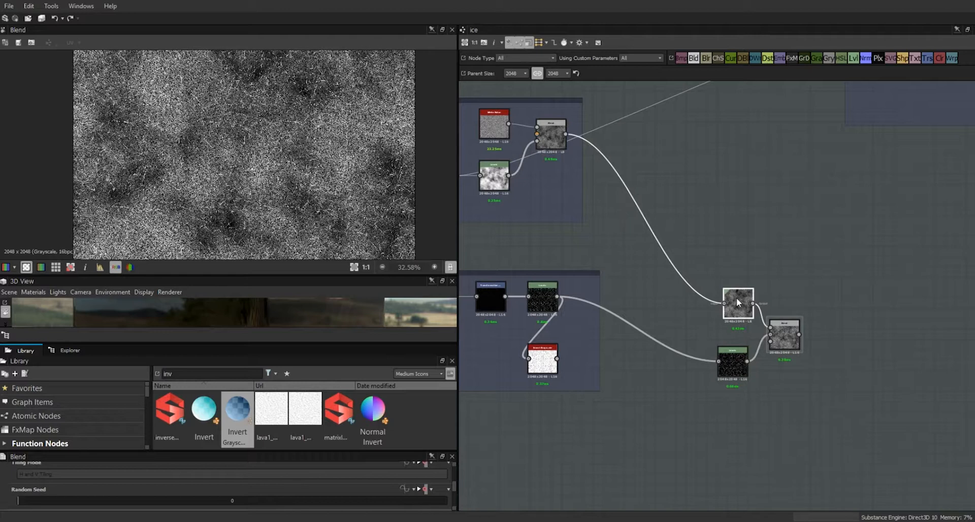
drag(733, 357, 739, 347)
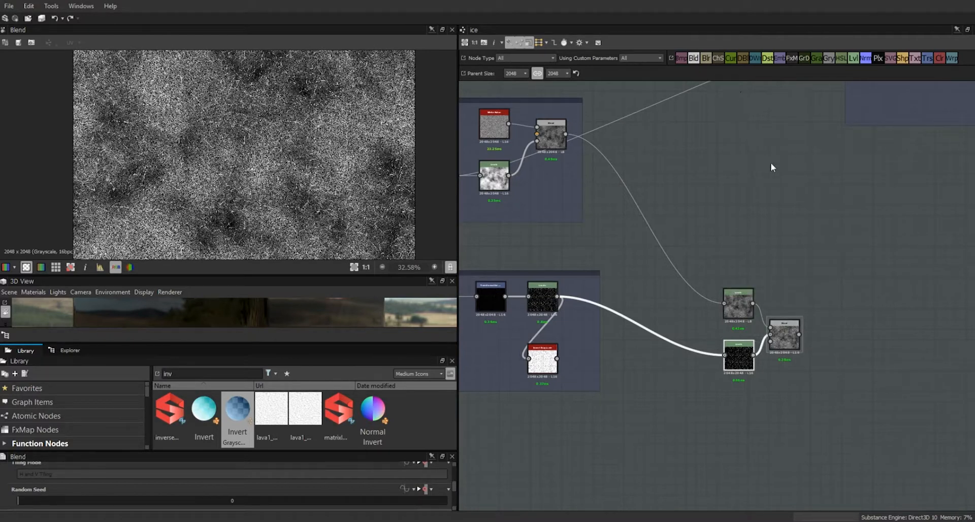
Lower the white input point of the scratches Levels node feeding the new Blend to about 58% of the histogram range
click(741, 300)
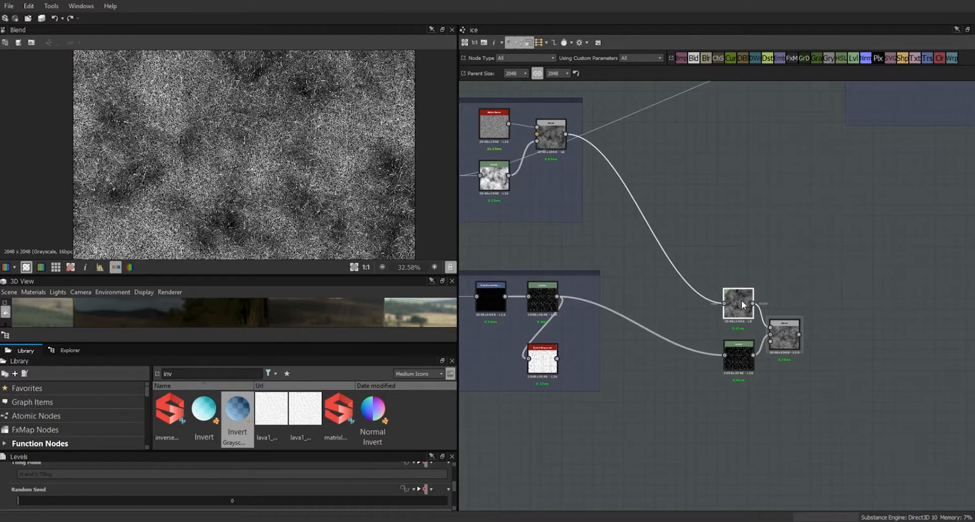
click(740, 356)
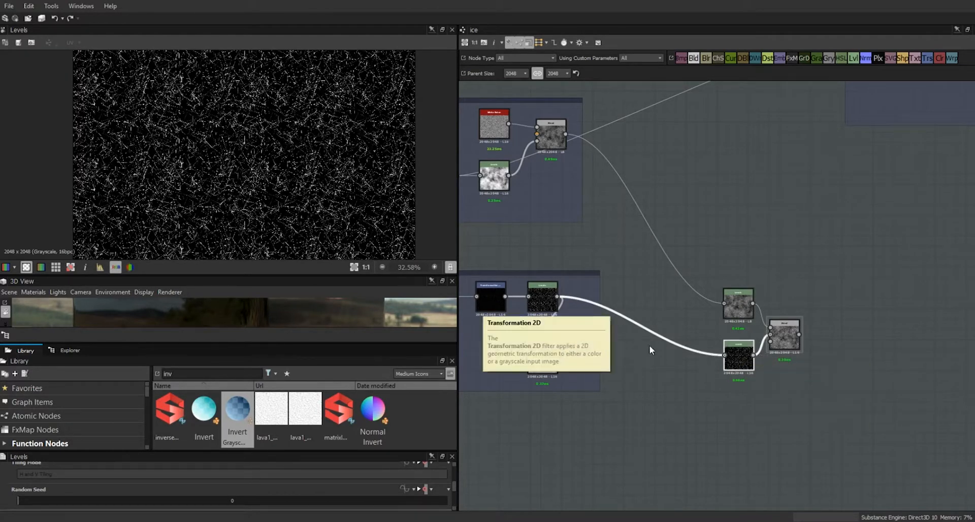
scroll(453, 486, up, 10)
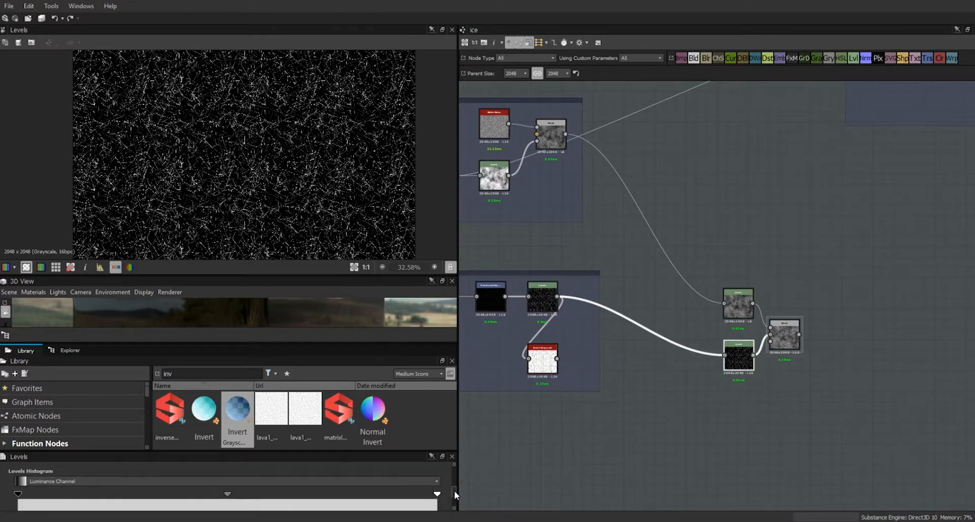
drag(365, 451, 364, 360)
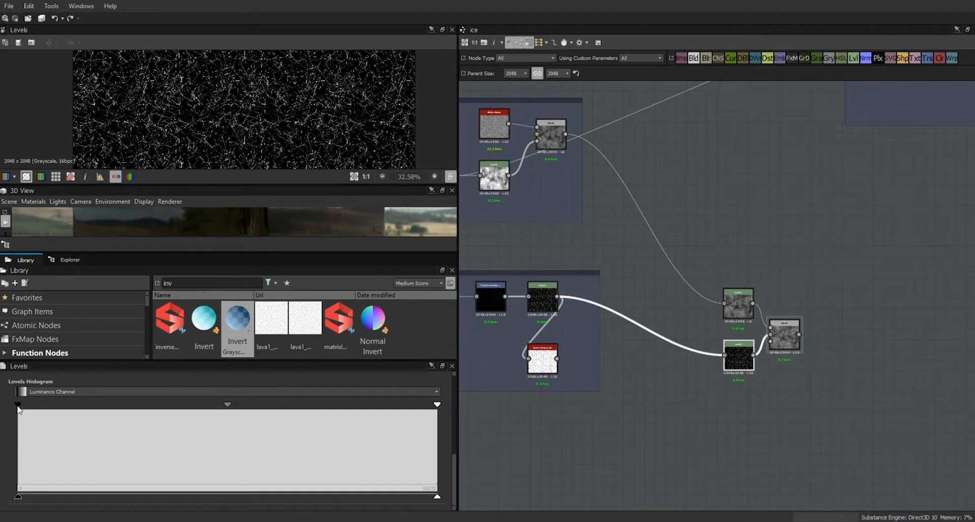
drag(437, 404, 263, 417)
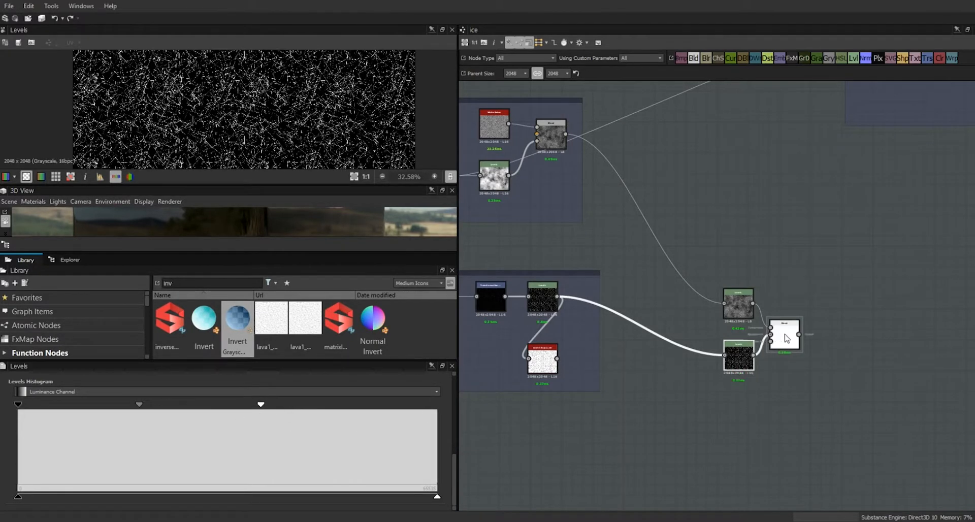
Move the grit Levels node's midtone point to about 38%, raise its black output to about 23%, and inspect the blended texture
click(739, 305)
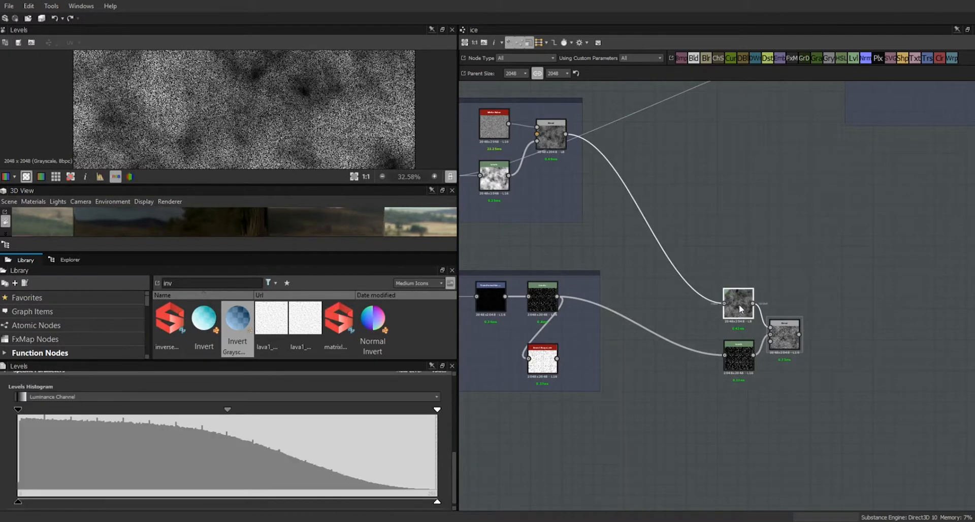
click(775, 332)
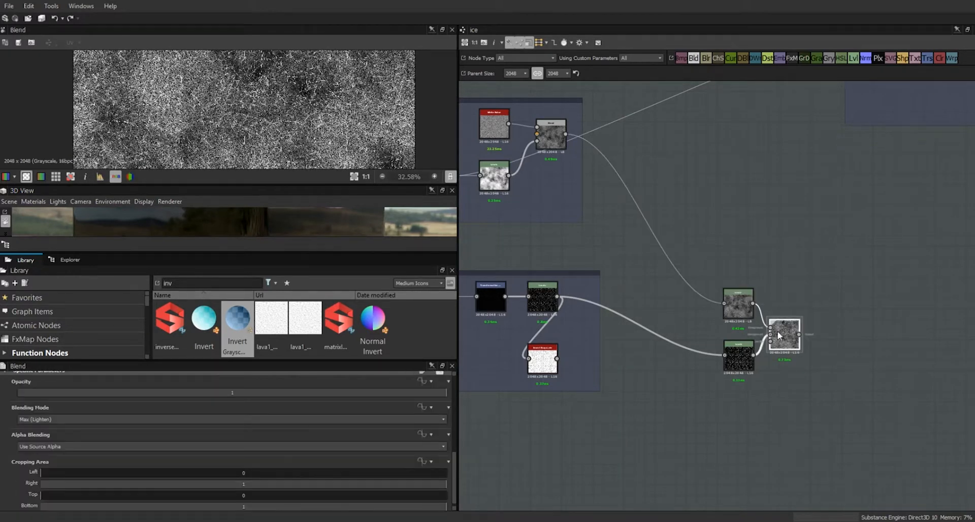
click(737, 307)
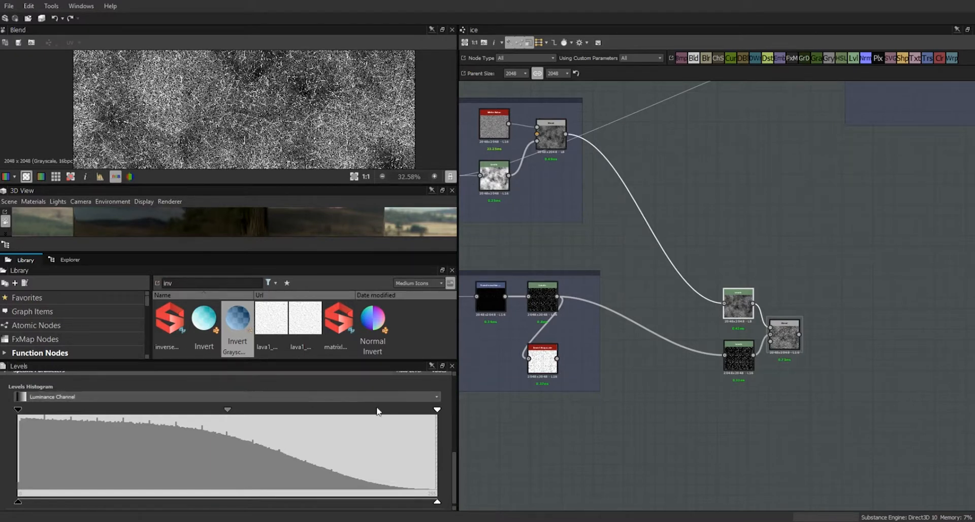
drag(228, 410, 179, 410)
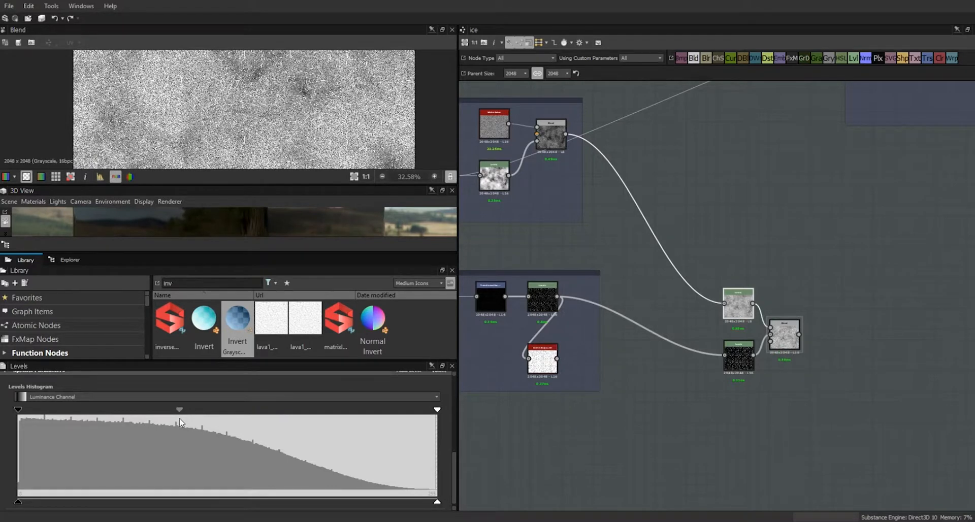
mouse_move(437, 502)
mouse_down()
mouse_move(426, 503)
mouse_move(441, 503)
mouse_up()
drag(22, 504, 116, 510)
scroll(282, 113, up, 5)
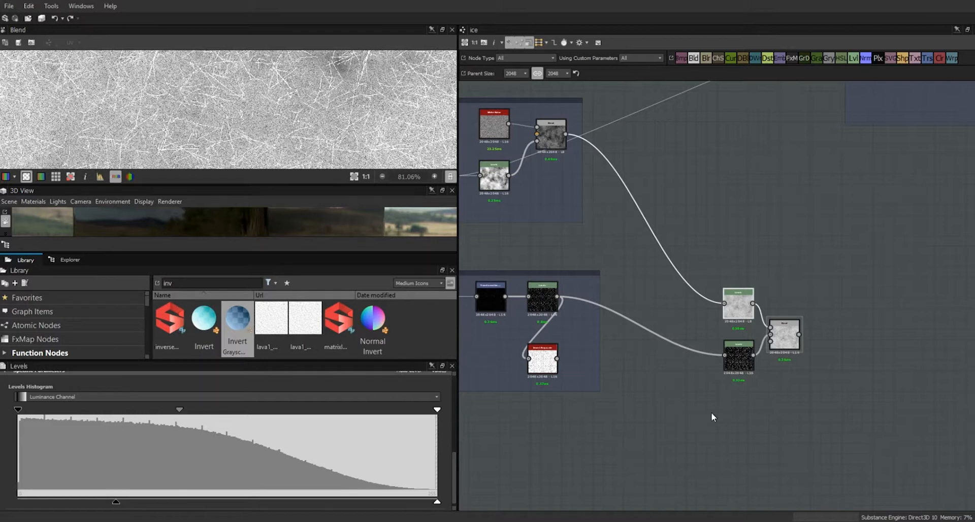
scroll(228, 137, down, 6)
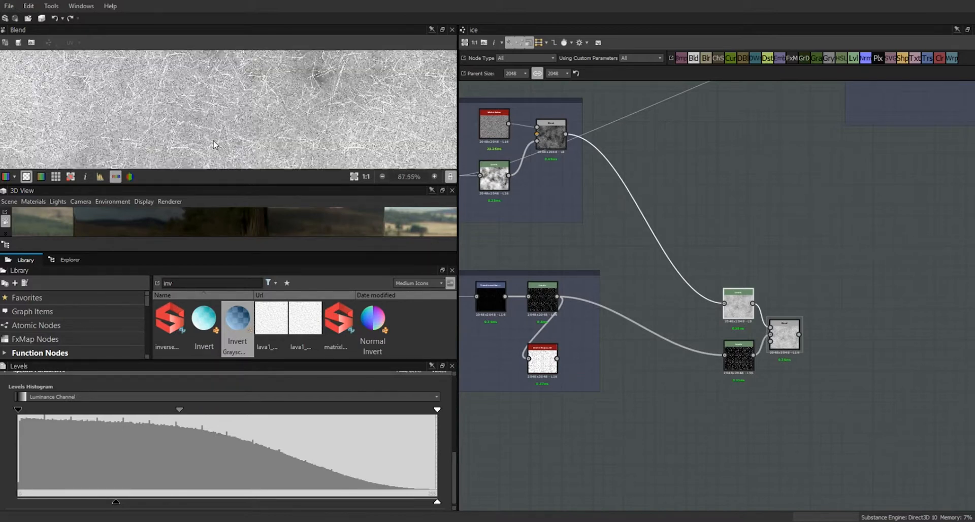
middle_drag(212, 125, 235, 39)
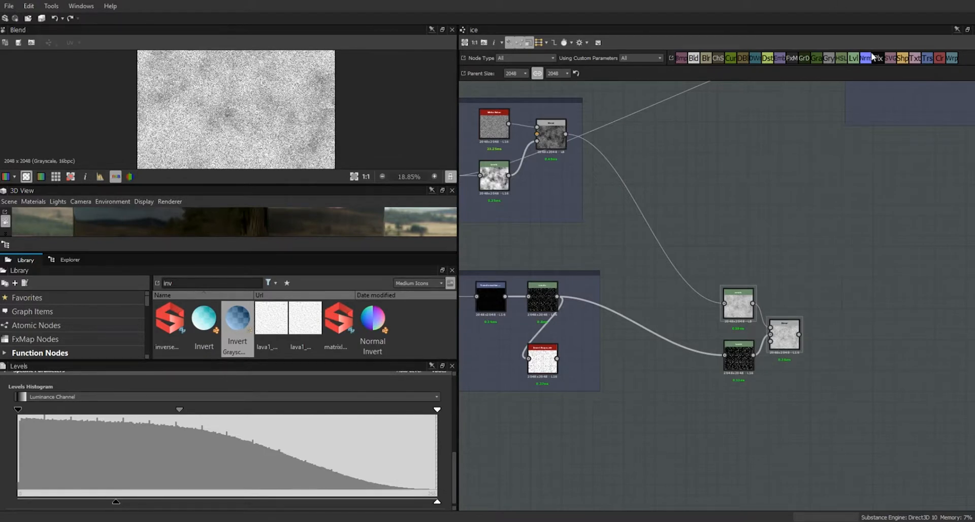
Add a Levels node after the grit and scratches Blend and connect the Blend's output to it
drag(856, 58, 855, 339)
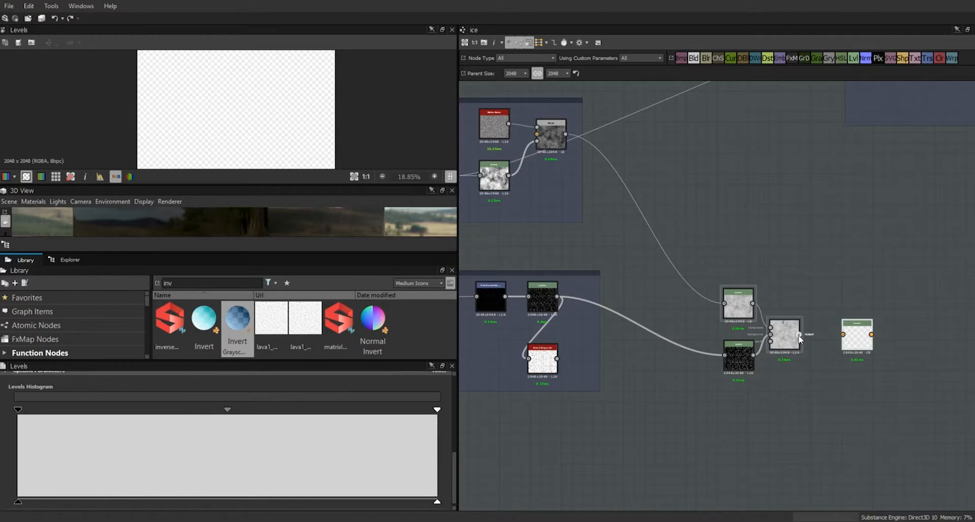
drag(841, 336, 845, 339)
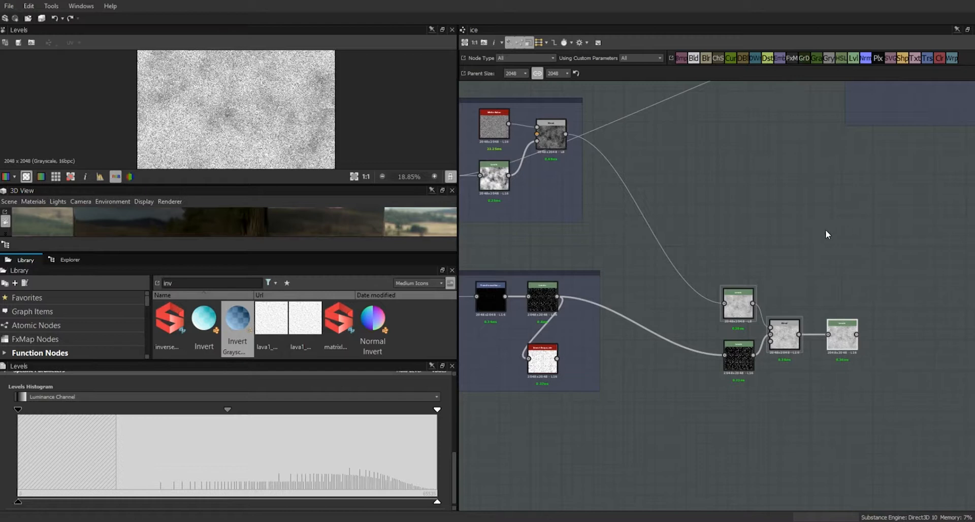
Frame the two input Levels nodes, the Blend and the final Levels node together, and title the frame "rough"
mouse_move(826, 233)
middle_down()
mouse_move(829, 283)
mouse_move(877, 295)
mouse_move(805, 285)
middle_up()
mouse_move(879, 325)
mouse_down()
mouse_move(639, 437)
mouse_move(648, 476)
mouse_up()
right_click(705, 410)
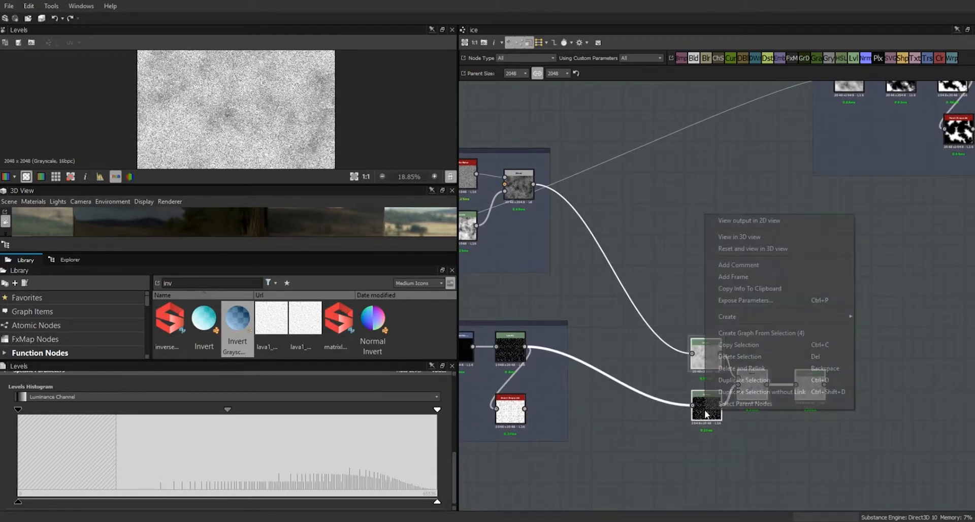
click(757, 279)
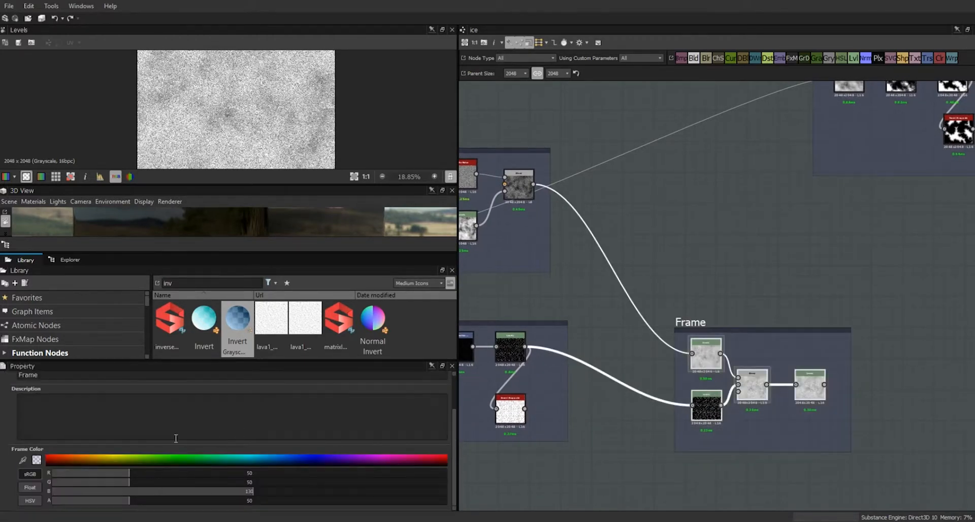
double_click(51, 374)
text(rough)
key(Return)
Duplicate the rough frame with its four nodes and separate the sets, placing the copy above the original with all nodes inside their frames
drag(913, 357, 684, 412)
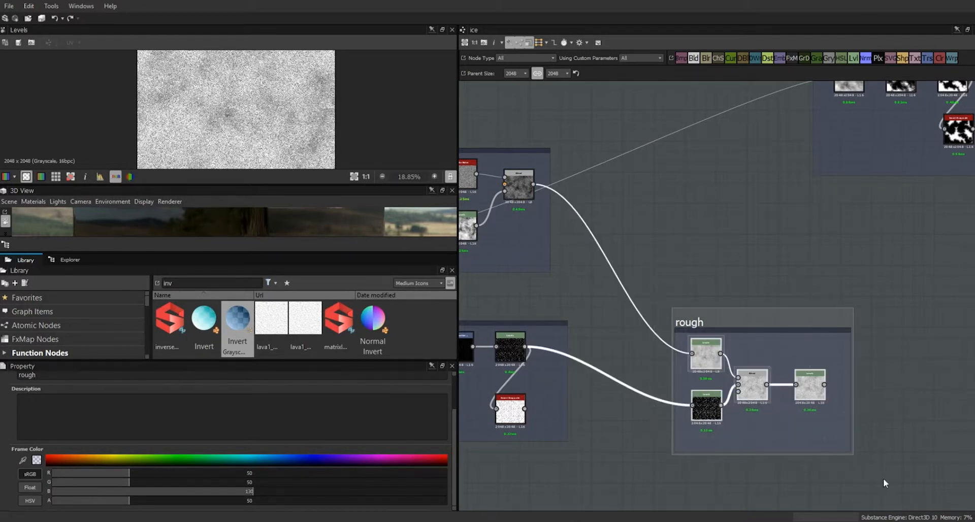
key(ctrl+d)
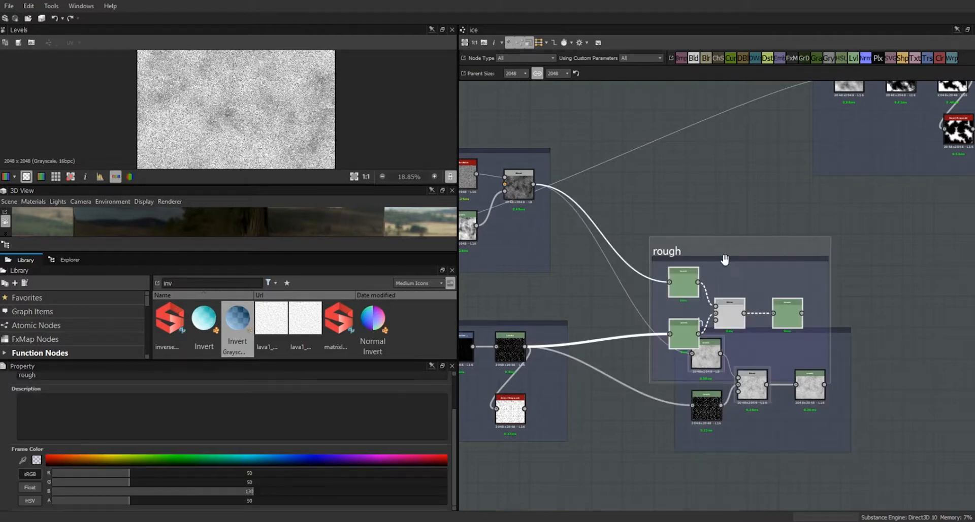
drag(677, 247, 674, 178)
drag(693, 327, 673, 399)
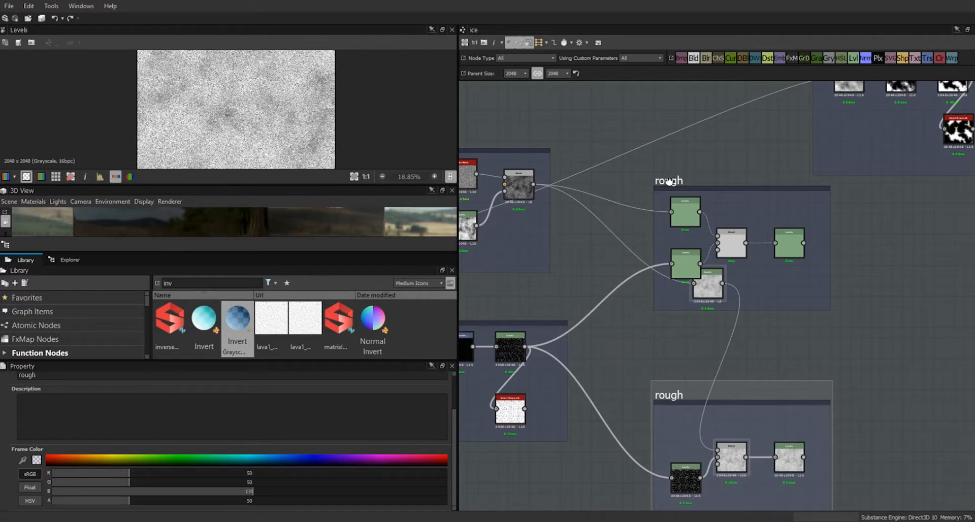
drag(669, 180, 665, 216)
drag(702, 336, 686, 440)
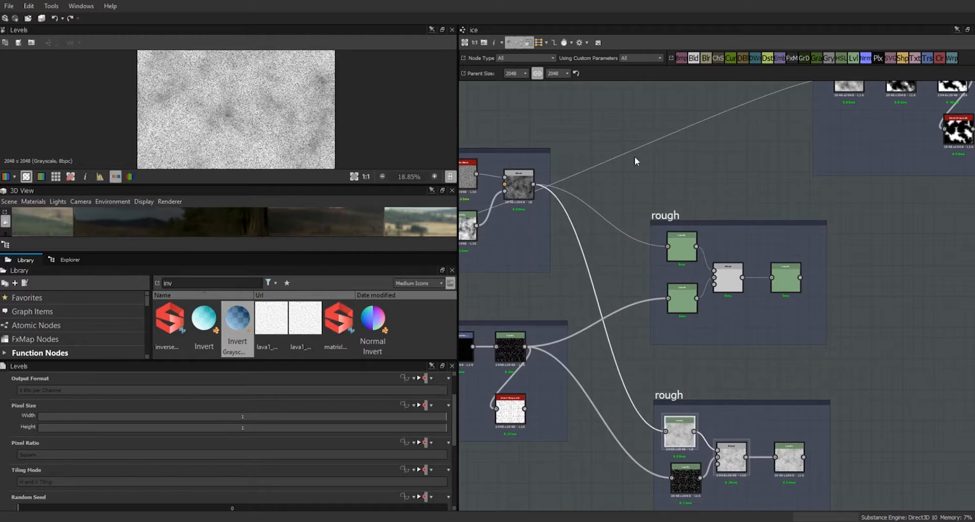
Rename the upper duplicated frame "specular"
click(660, 218)
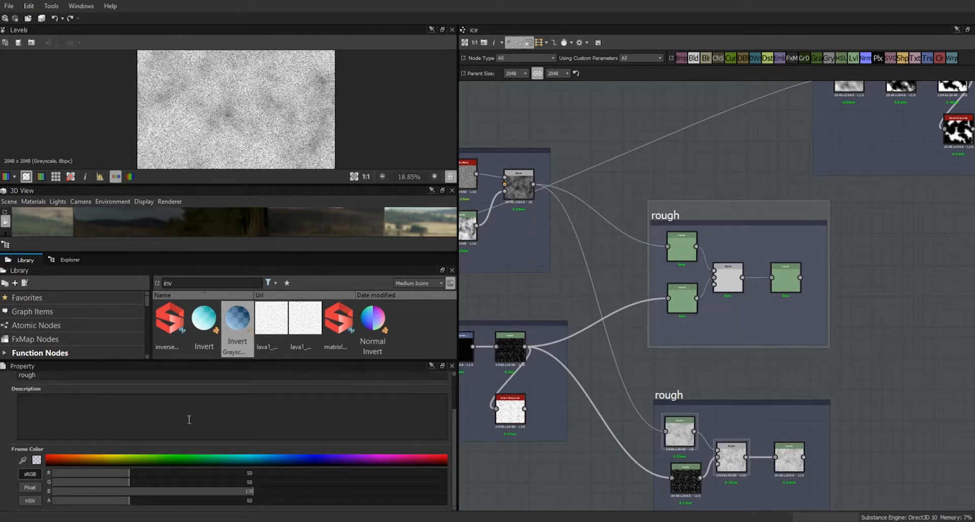
drag(44, 376, 6, 375)
text(s)
click(675, 248)
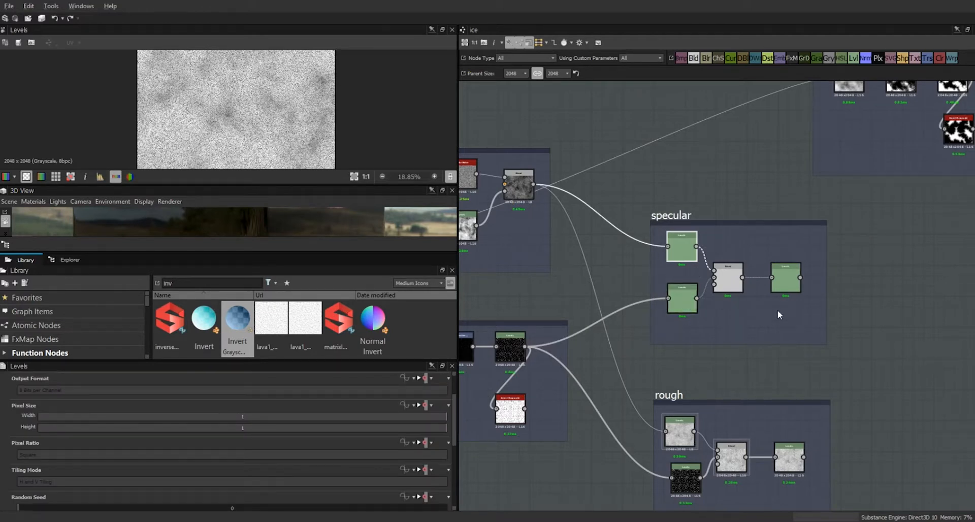
Feed the Invert Grayscale output into the specular frame's lower Levels node in place of the scratches Levels, and inspect the inverted scratches
scroll(777, 310, up, 3)
middle_drag(700, 320, 855, 354)
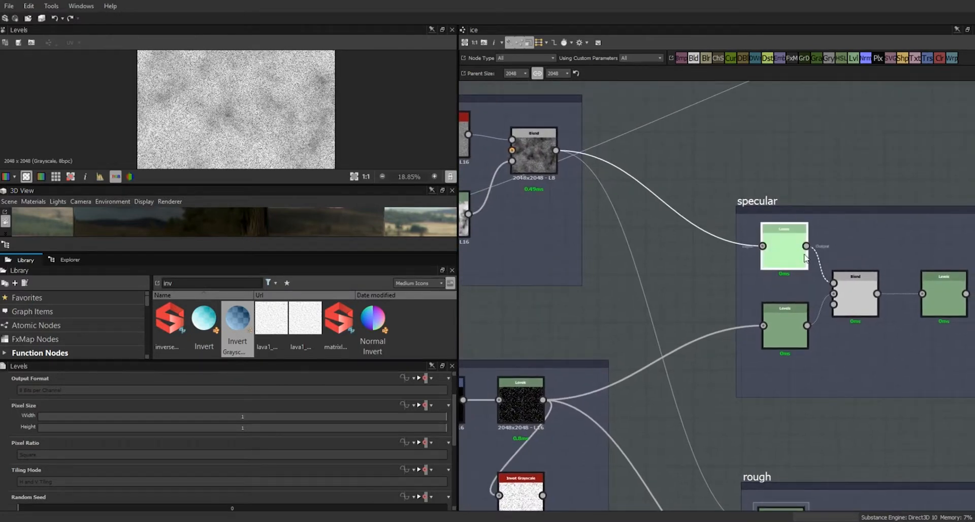
click(522, 404)
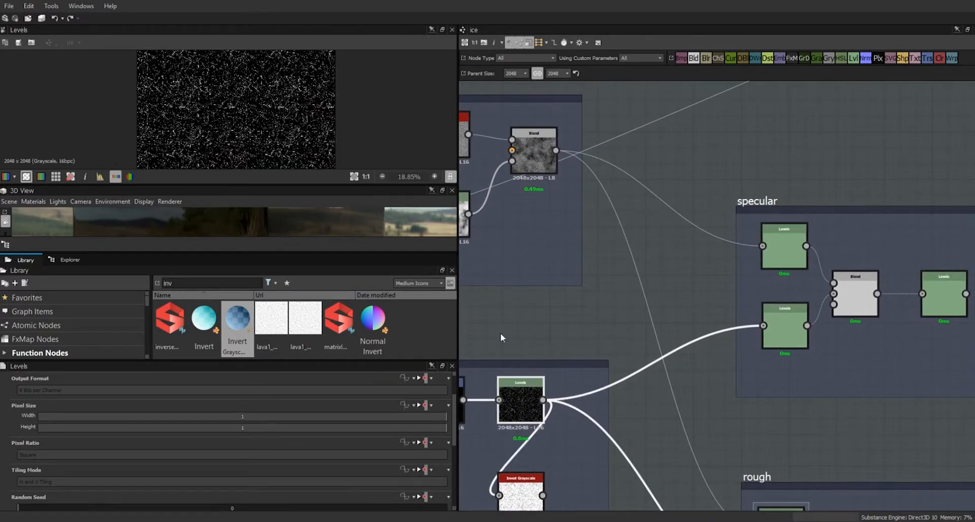
drag(266, 190, 243, 315)
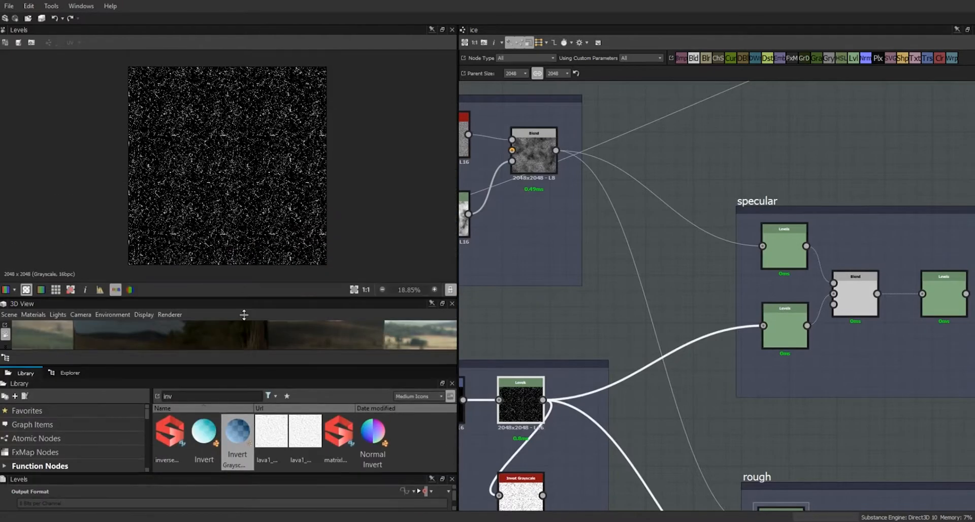
scroll(260, 169, up, 5)
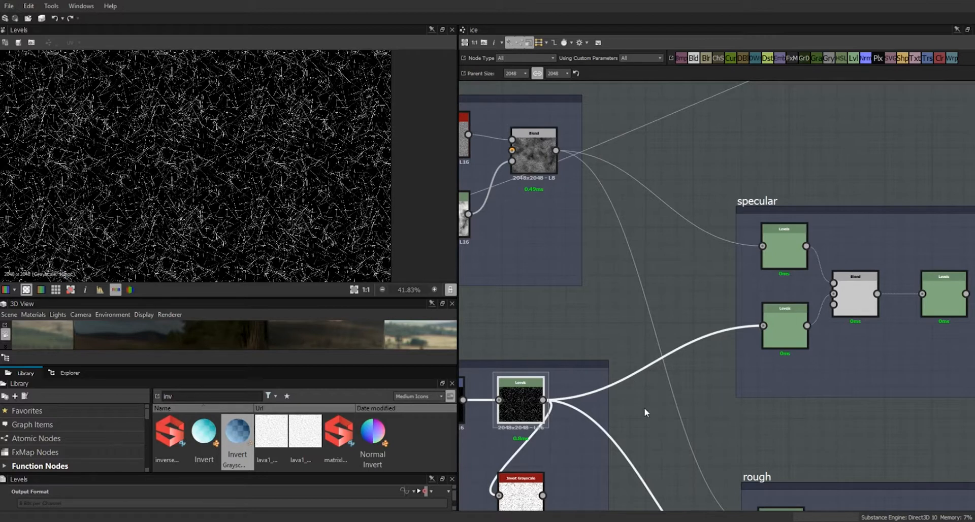
middle_drag(645, 406, 643, 345)
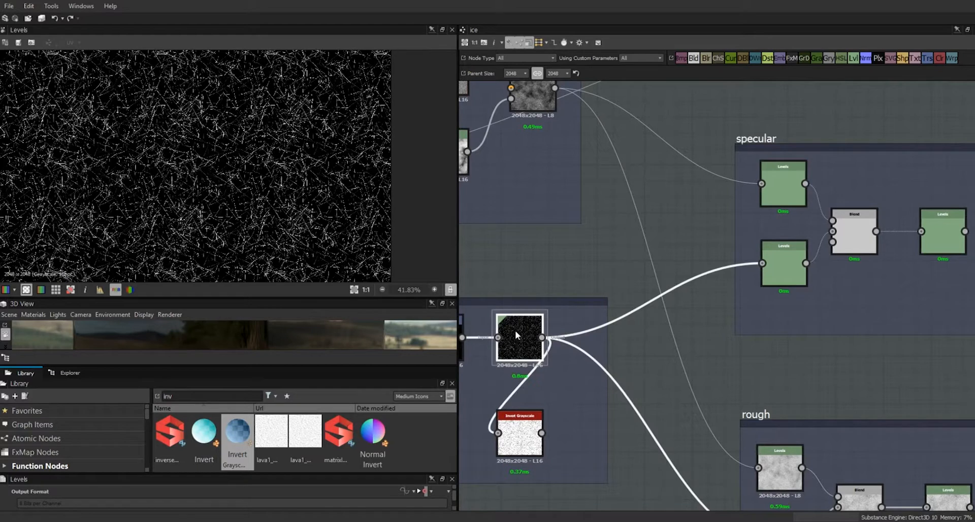
drag(543, 433, 782, 268)
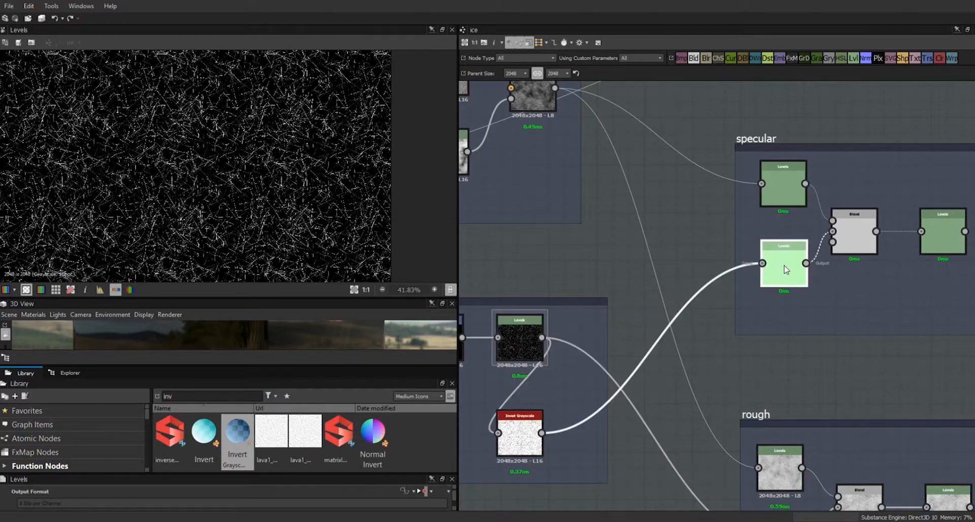
scroll(291, 209, up, 5)
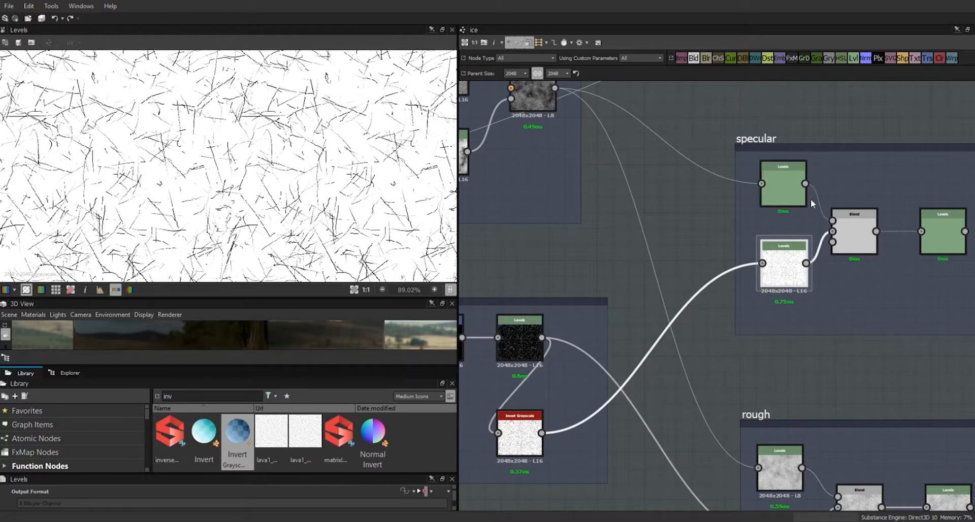
Preview the specular frame's upper Levels node and trace its input back to the grit Blend
double_click(787, 186)
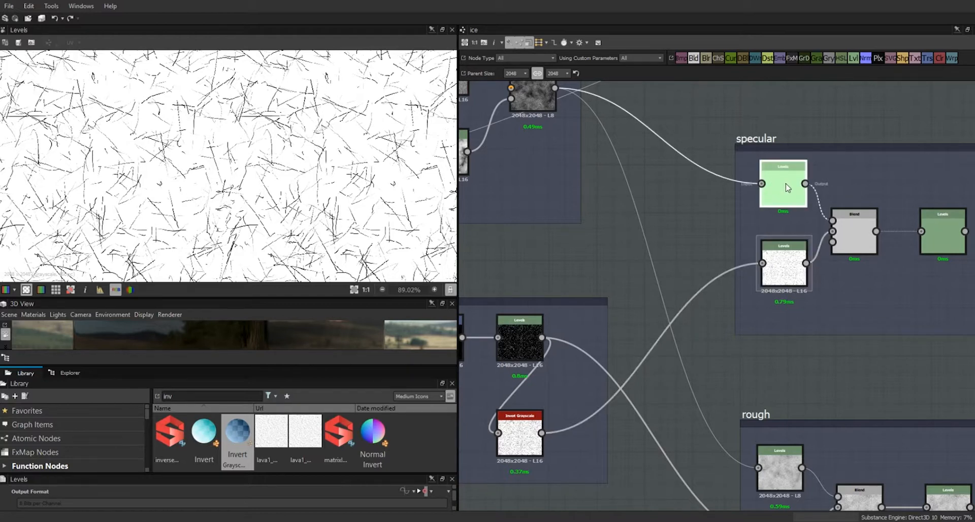
scroll(264, 218, down, 5)
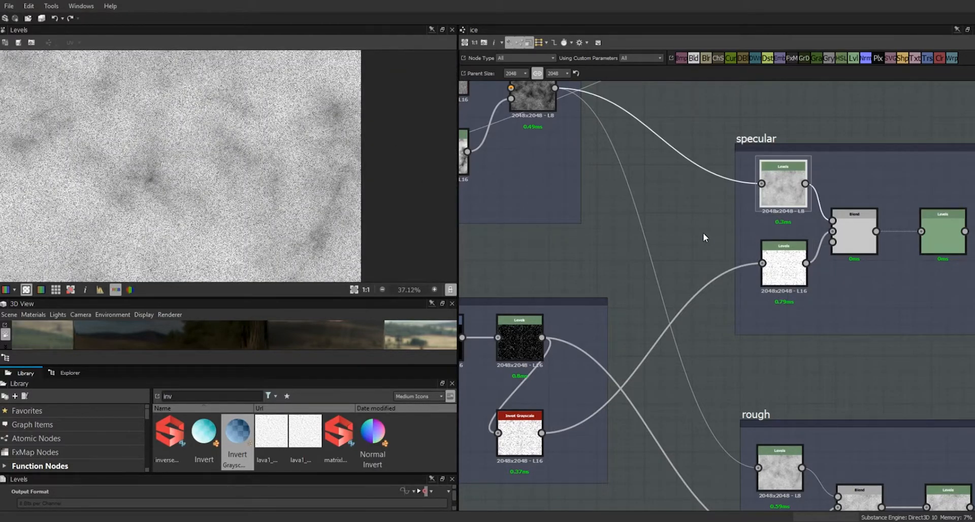
middle_drag(703, 233, 795, 319)
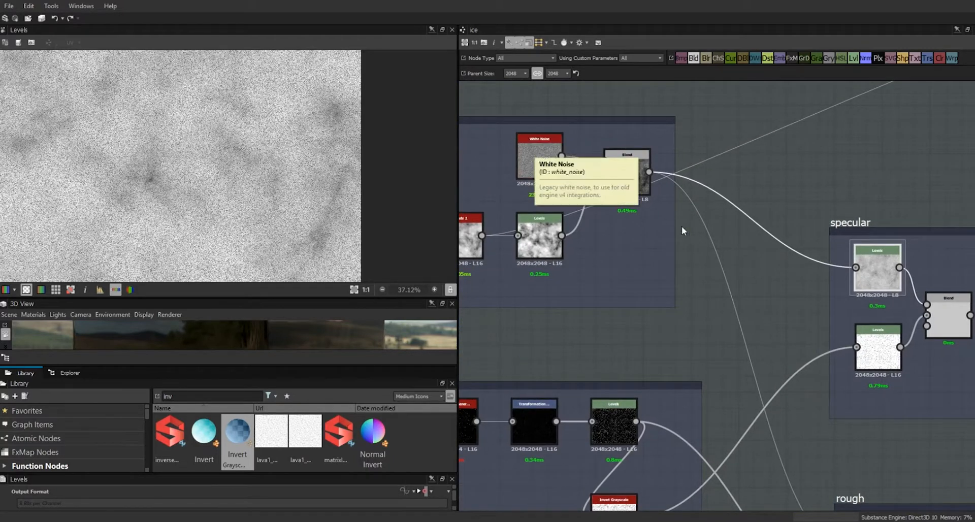
scroll(797, 294, up, 3)
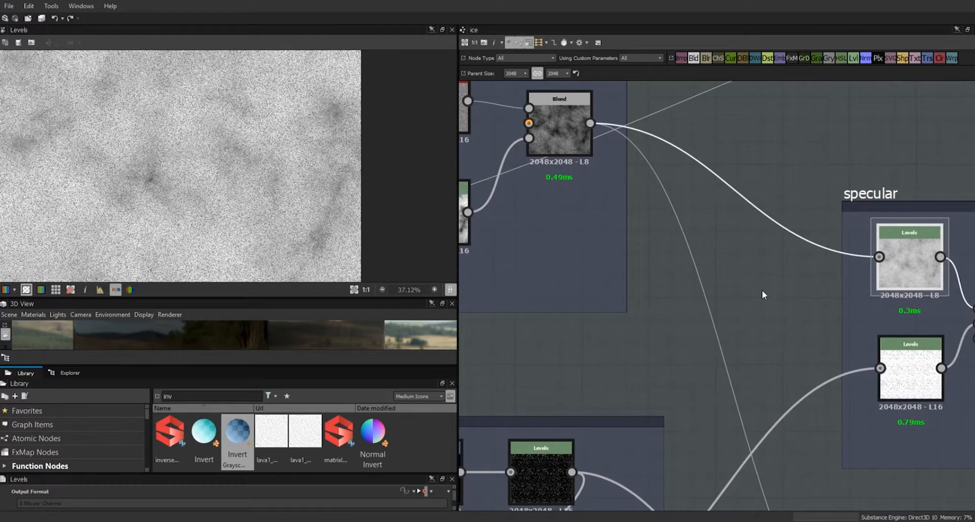
Set the specular frame's Blend node to Min (Darken) blending and inspect the combined grit and inverted scratches
middle_drag(778, 330, 511, 268)
double_click(745, 267)
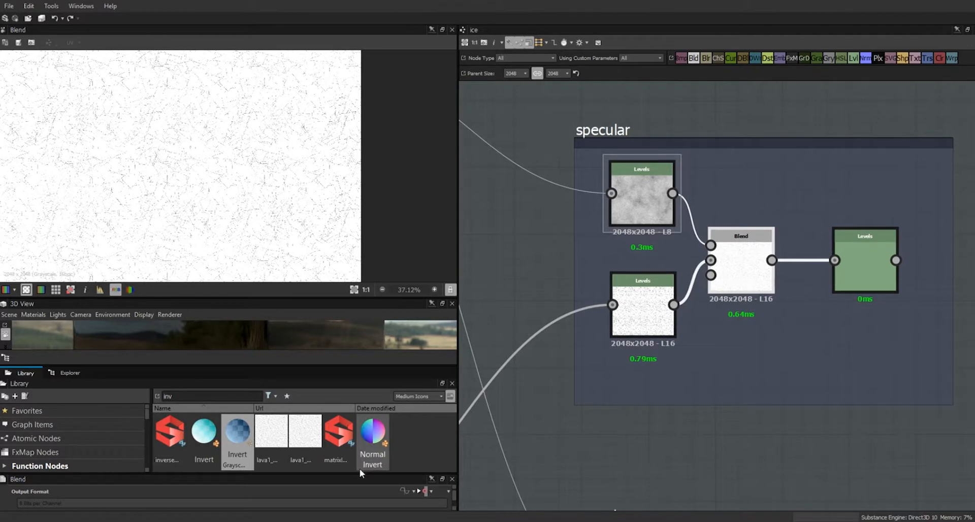
drag(361, 474, 344, 334)
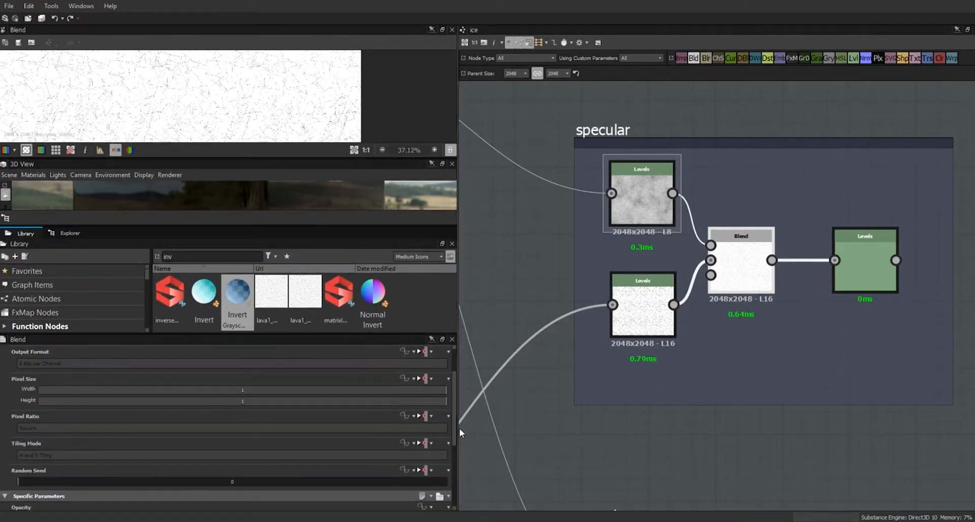
drag(455, 433, 454, 495)
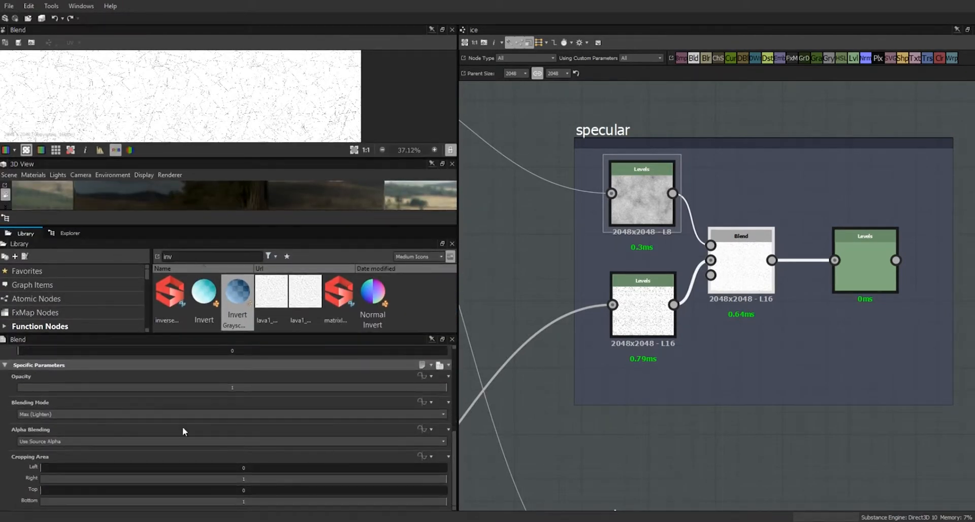
click(145, 414)
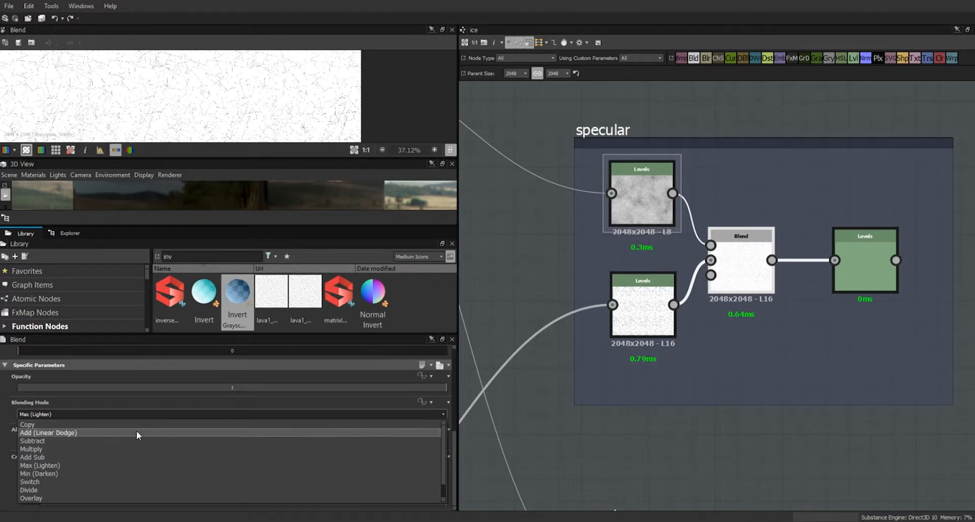
click(136, 471)
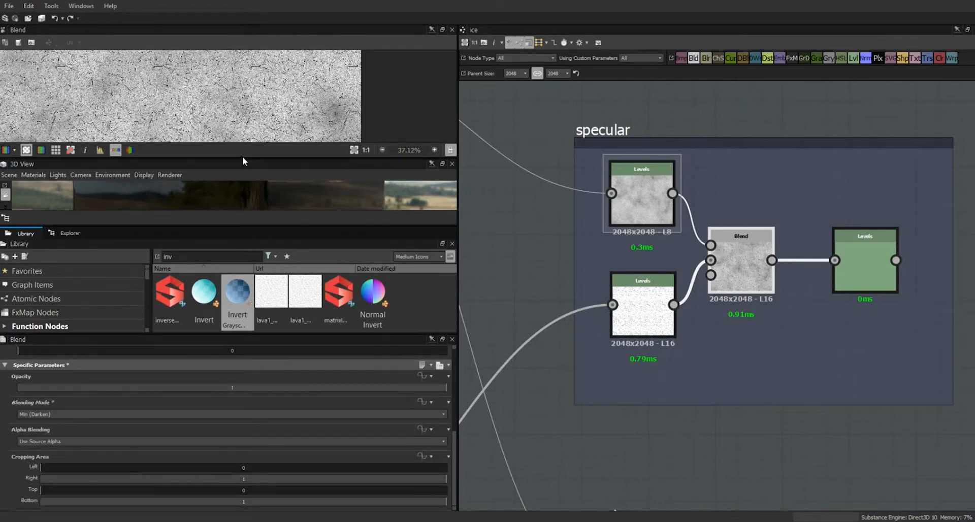
drag(242, 158, 232, 318)
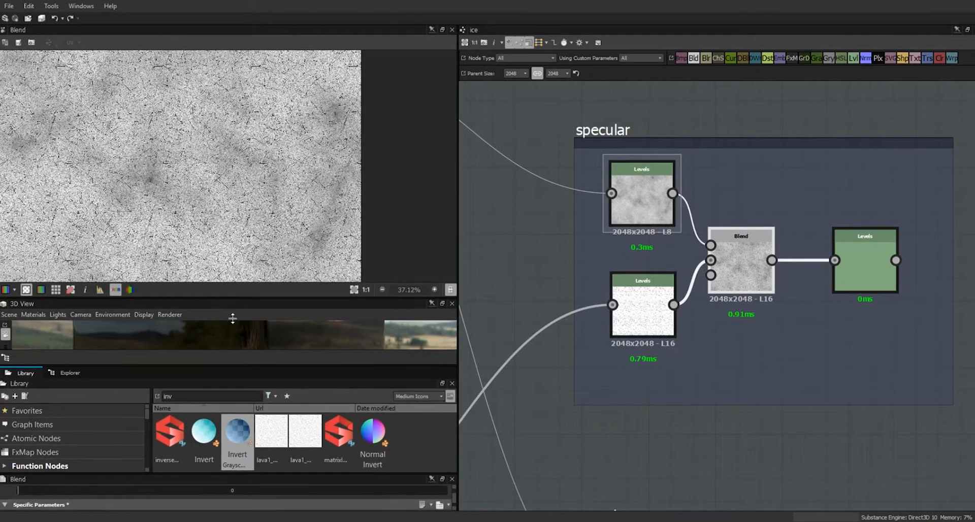
scroll(251, 168, up, 4)
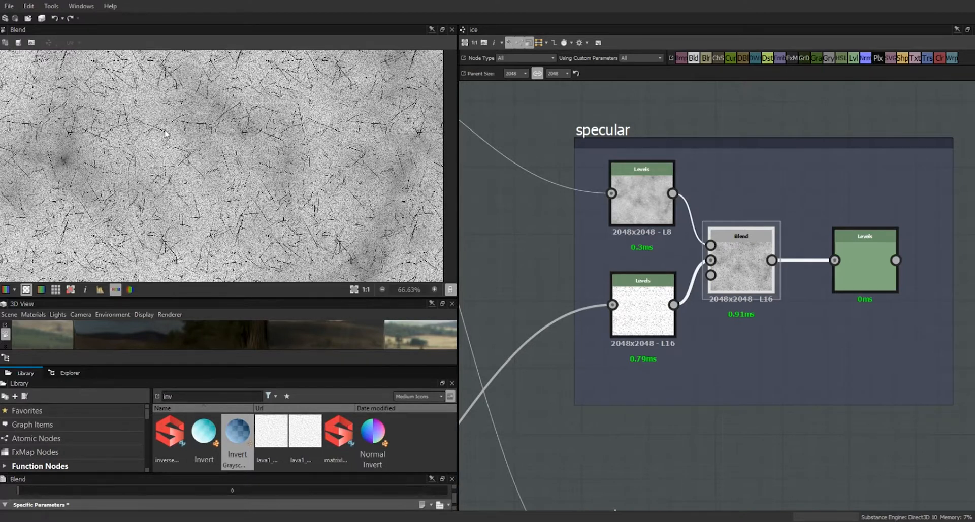
In the specular frame's upper Levels, set output black to the minimum and output white slightly below mid-range, then preview the final Levels
click(643, 205)
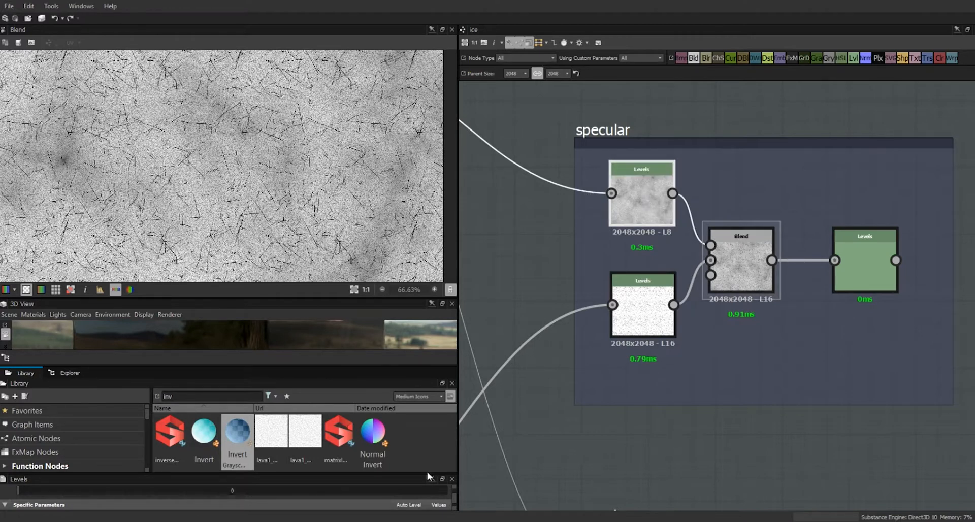
drag(428, 472, 433, 423)
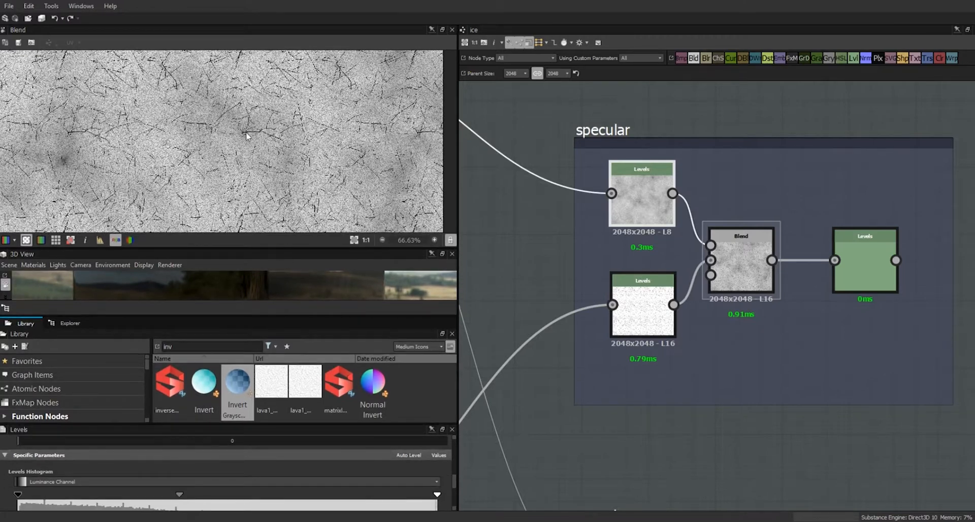
drag(365, 423, 367, 367)
drag(455, 460, 457, 483)
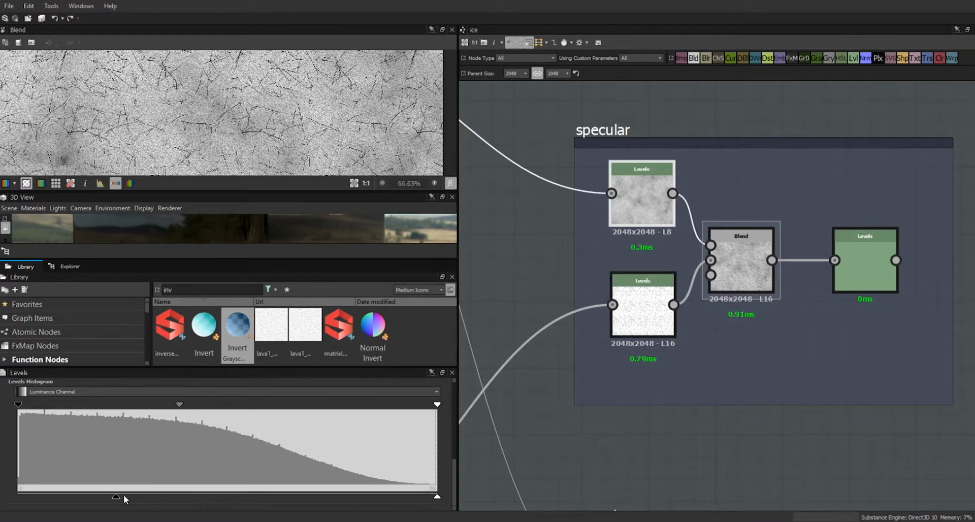
drag(114, 498, 6, 497)
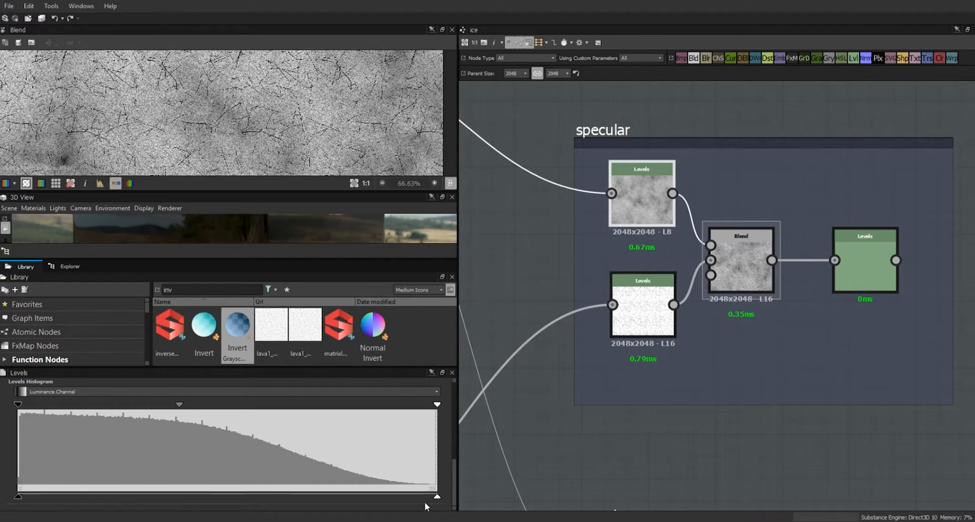
drag(437, 497, 209, 512)
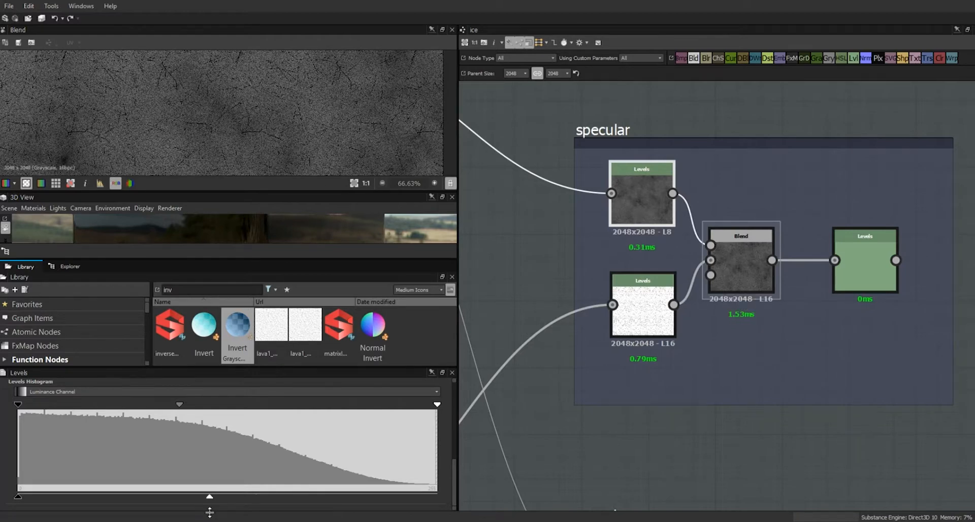
drag(297, 197, 300, 337)
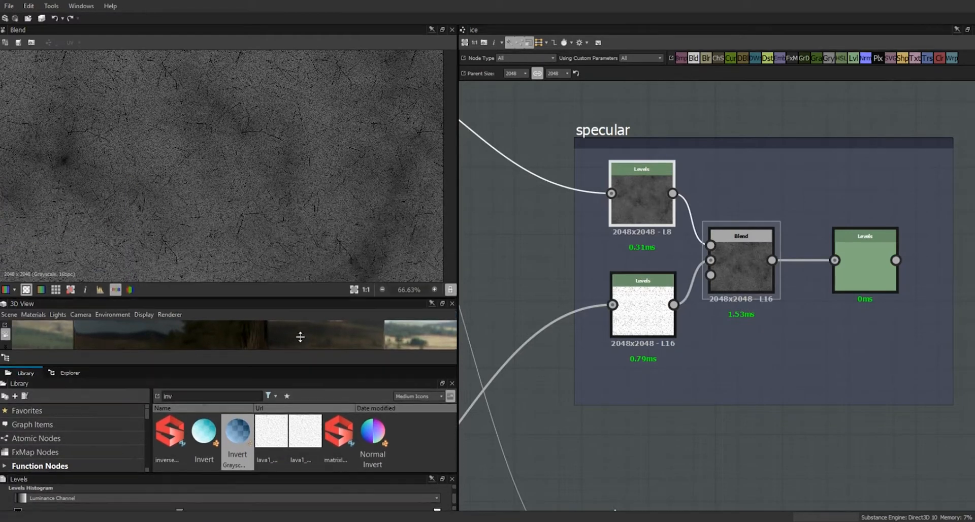
scroll(294, 241, down, 5)
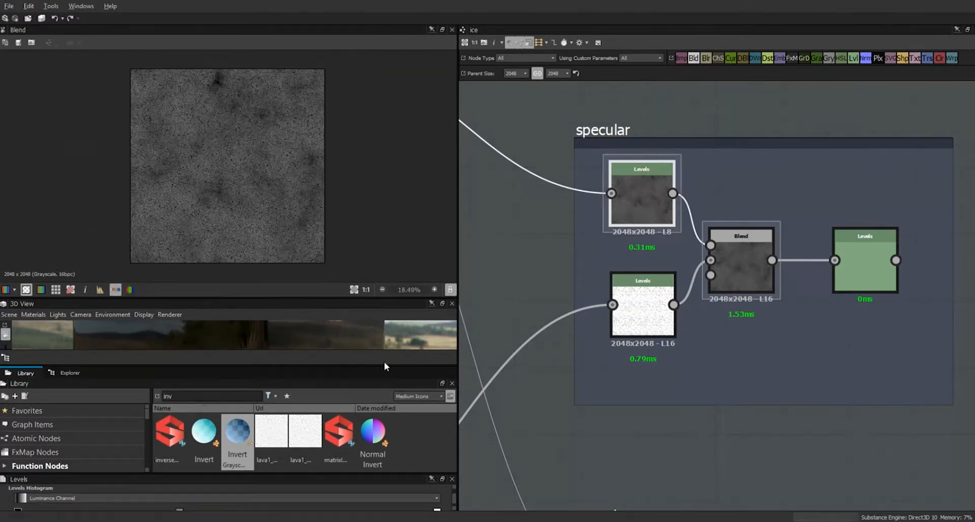
click(863, 263)
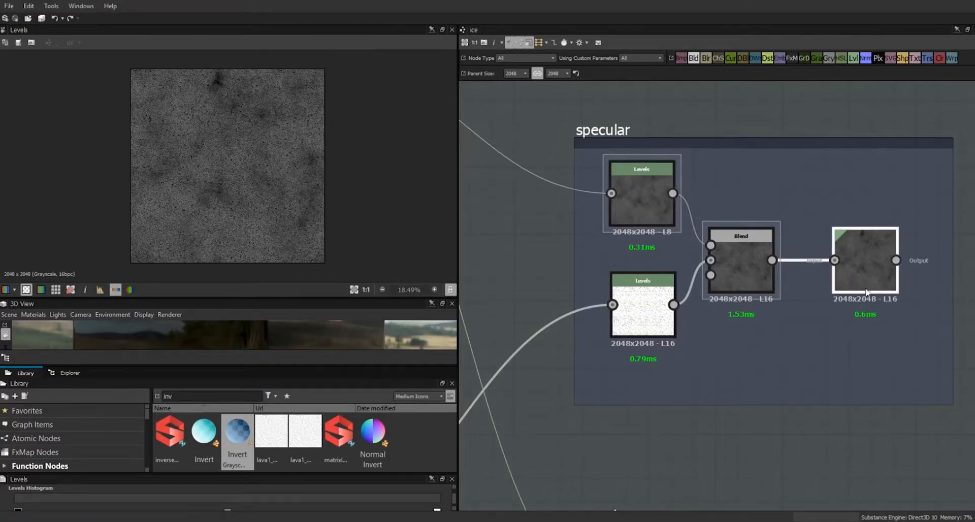
Move the area masks frame with its nodes up and away from the specular frame to clear working space
scroll(817, 374, down, 3)
alt+right_drag(857, 482, 860, 513)
middle_drag(875, 387, 688, 402)
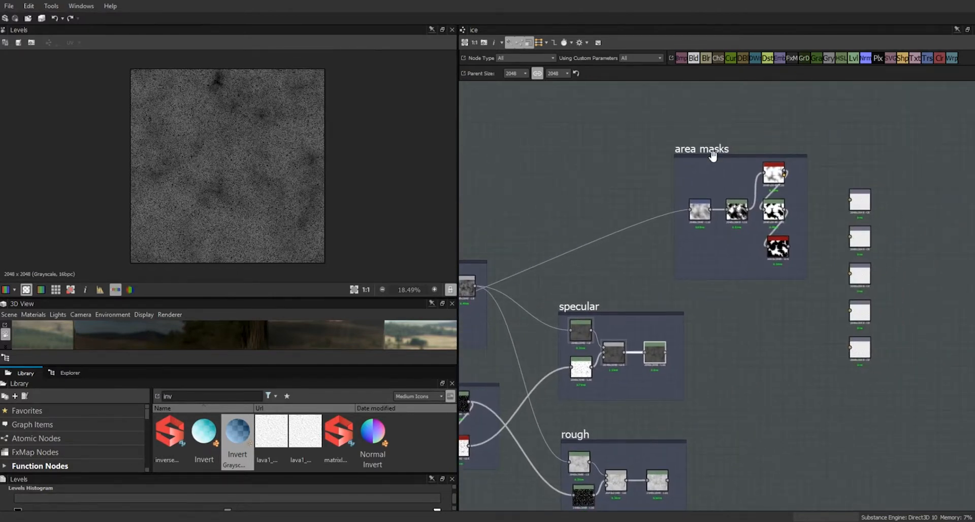
drag(716, 154, 838, 91)
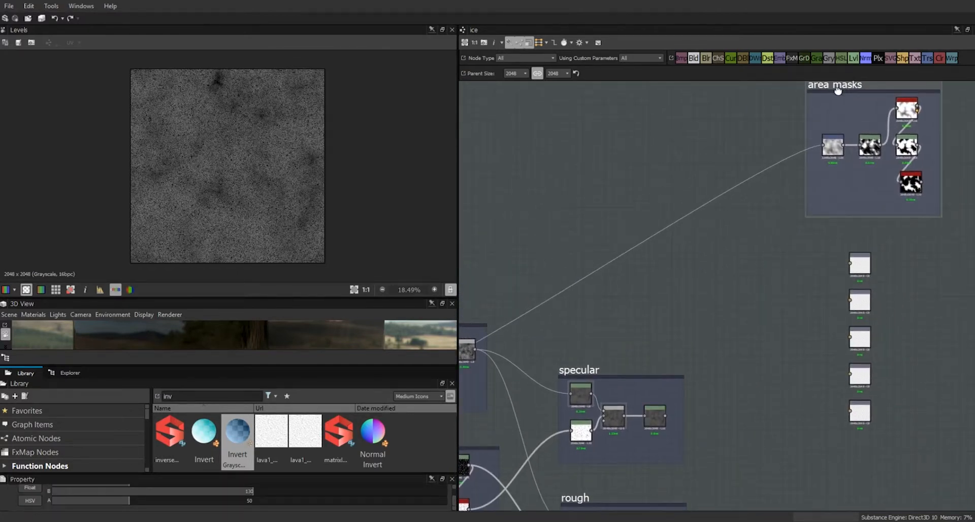
middle_drag(753, 328, 837, 335)
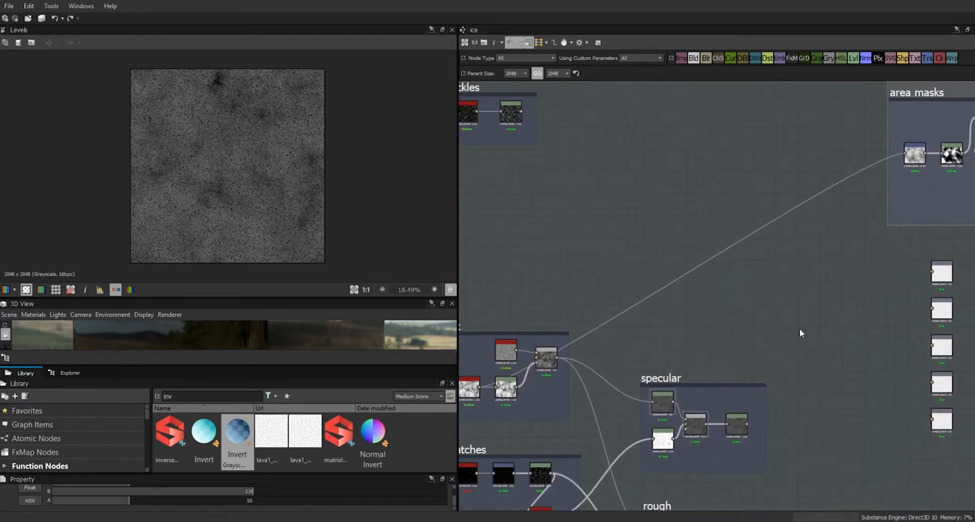
Duplicate the specular frame with its four nodes and place the copy above the original
click(661, 381)
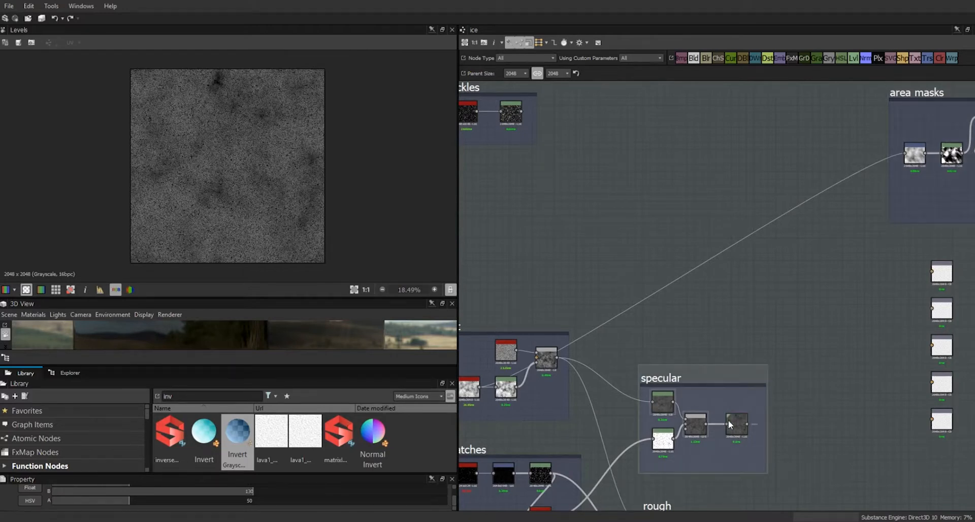
drag(828, 350, 651, 476)
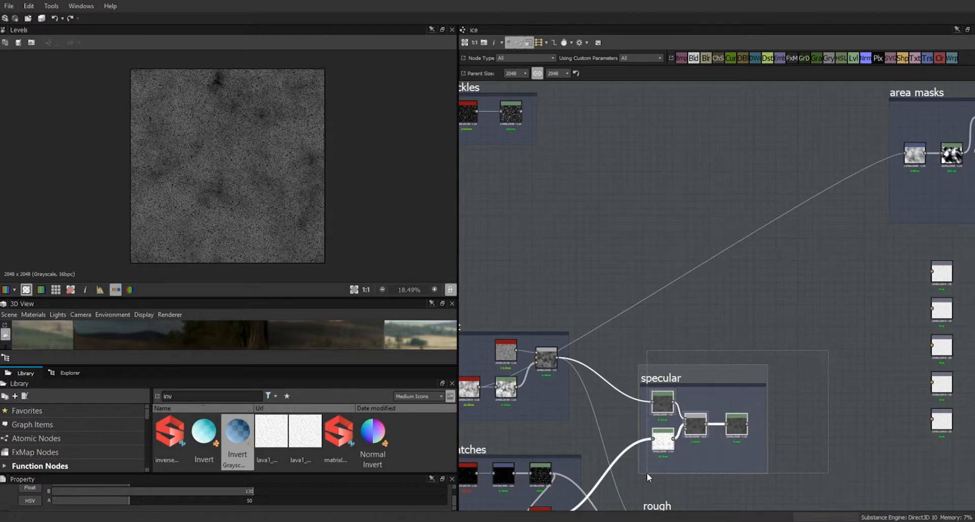
drag(647, 472, 646, 472)
key(ctrl+v)
drag(694, 259, 680, 208)
Replace the final Levels node in the upper specular copy with a Normal node fed by the Blend
click(736, 254)
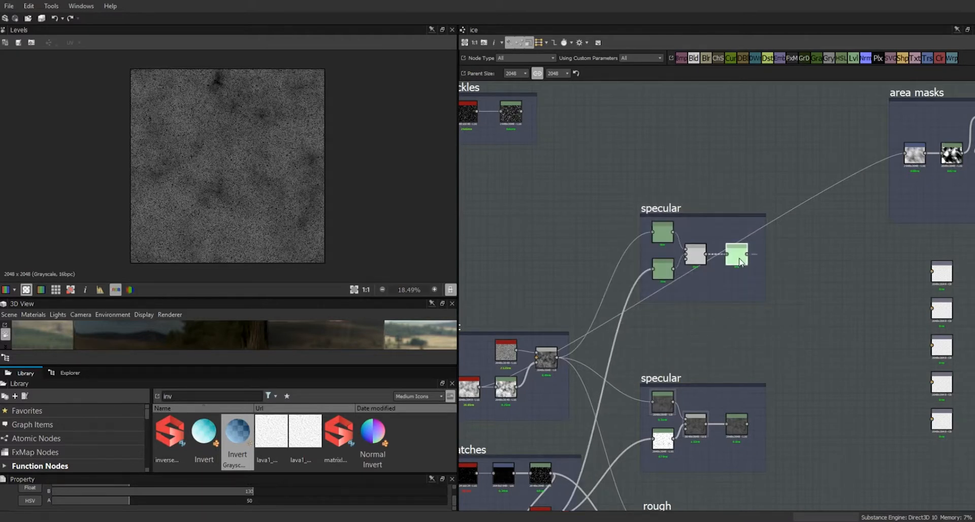
scroll(808, 294, up, 3)
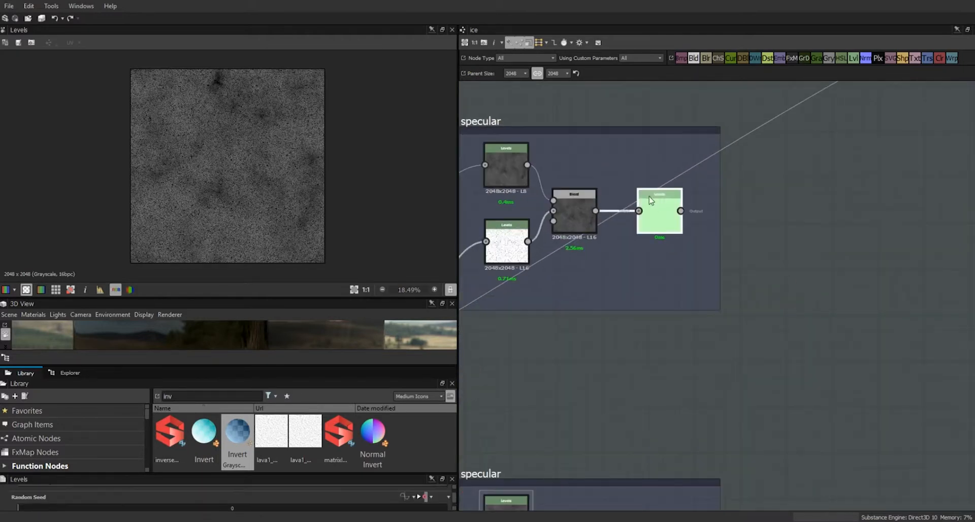
drag(803, 236, 793, 246)
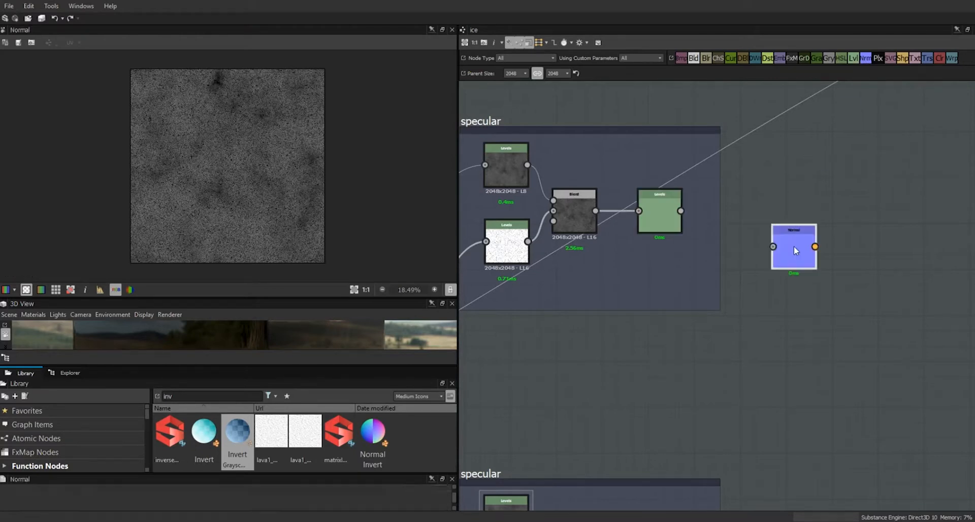
drag(698, 240, 655, 226)
click(652, 207)
key(Delete)
drag(393, 475, 393, 359)
click(677, 208)
drag(676, 214, 662, 223)
Preview the new Normal node and examine its grit and scratch detail up close
scroll(660, 390, down, 1)
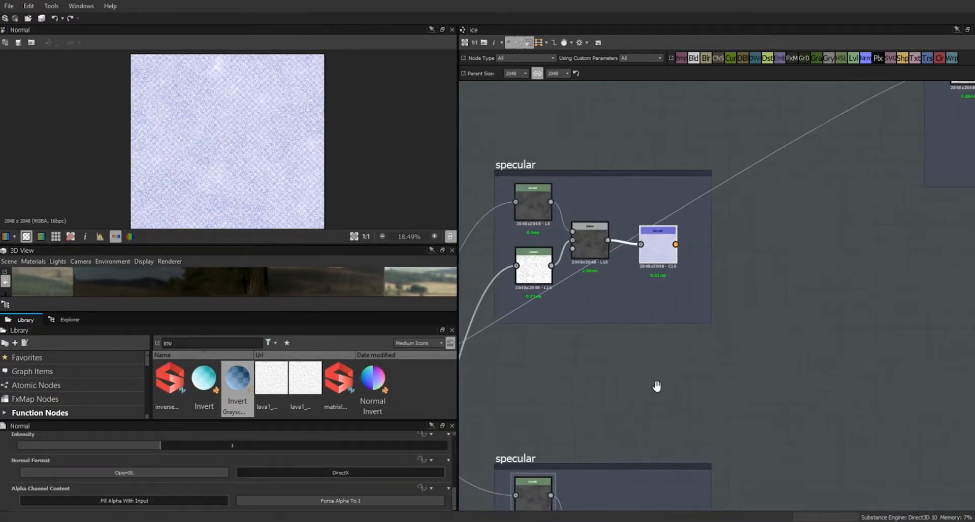
middle_drag(657, 387, 784, 398)
scroll(783, 398, up, 1)
double_click(790, 242)
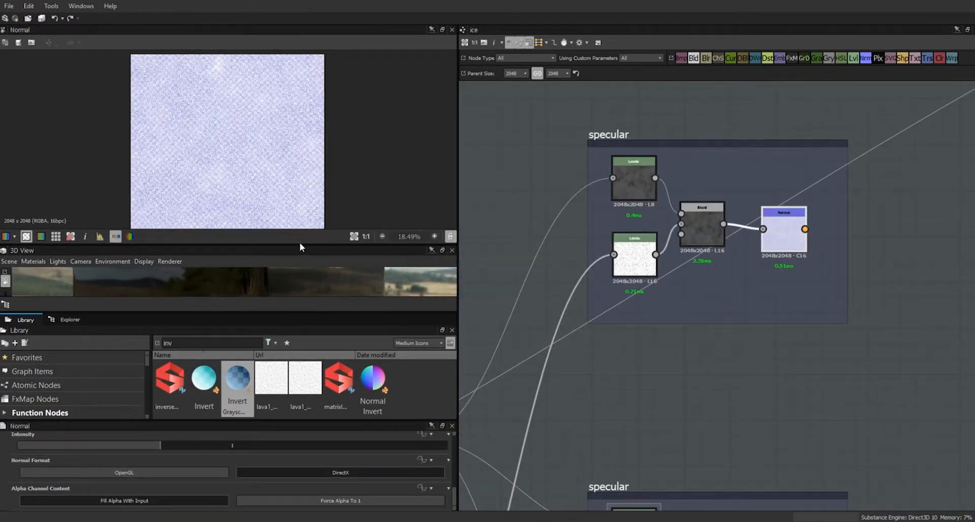
scroll(294, 190, up, 5)
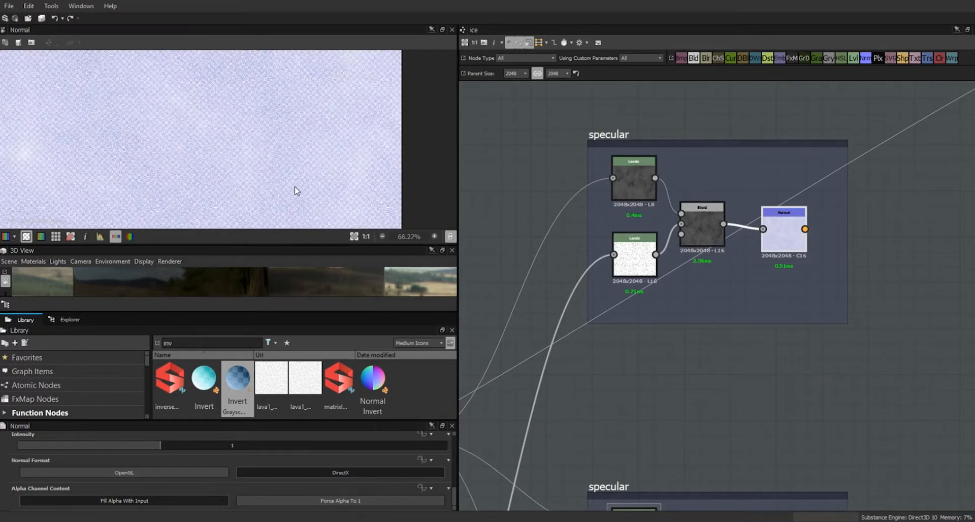
scroll(243, 158, up, 1)
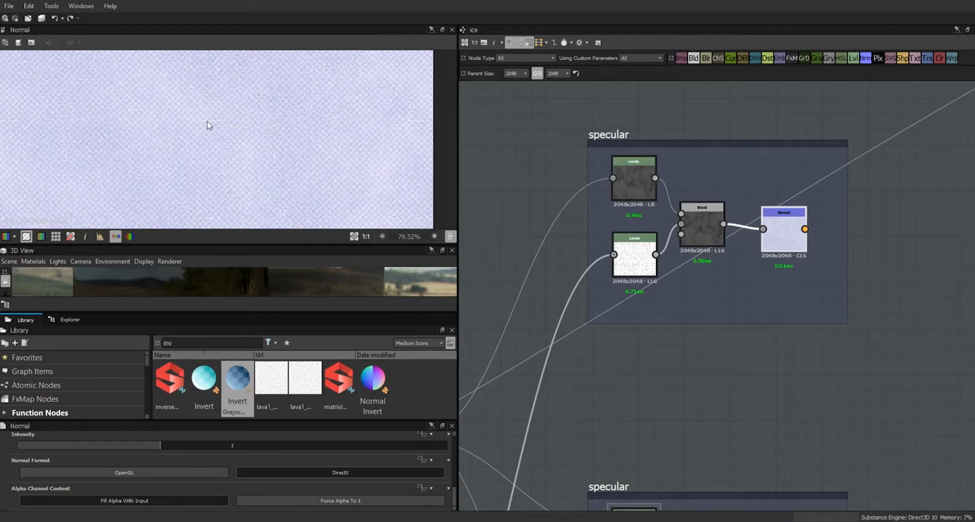
scroll(238, 147, up, 3)
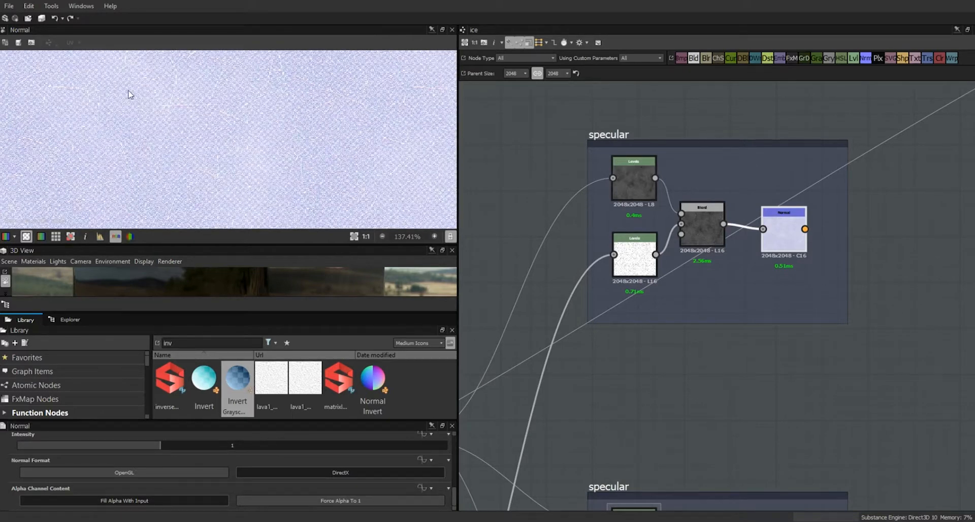
Shift the midtone of the copied frame's scratches Levels toward white to strengthen the scratches, and check the Normal node's result
click(642, 260)
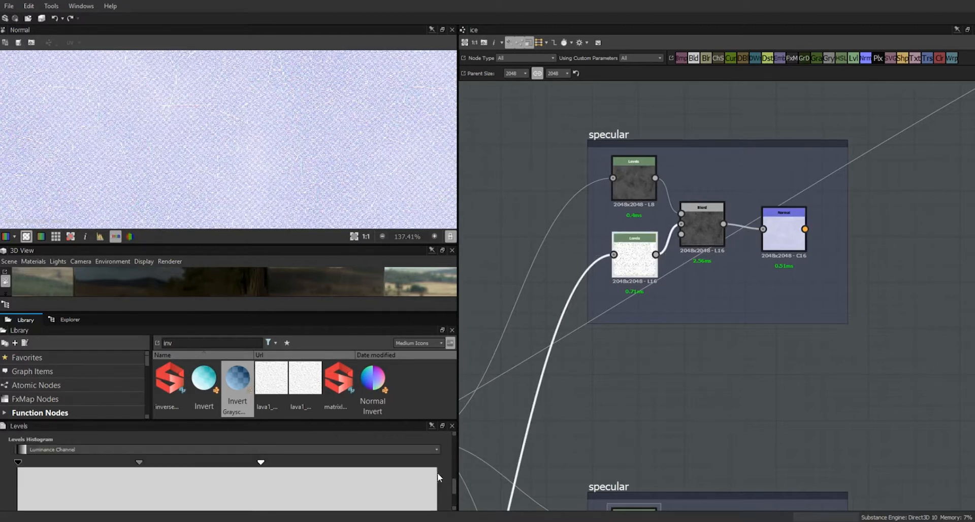
drag(455, 483, 454, 492)
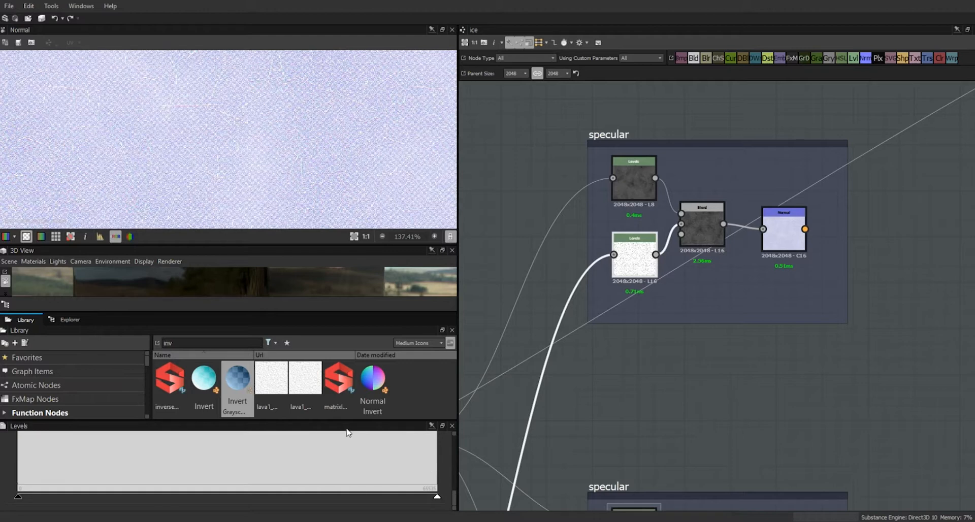
double_click(635, 257)
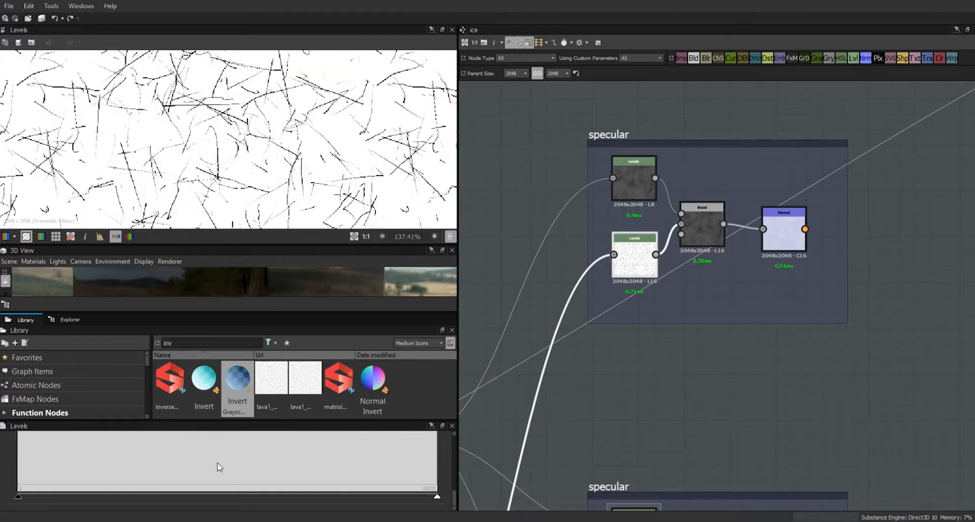
drag(454, 494, 455, 488)
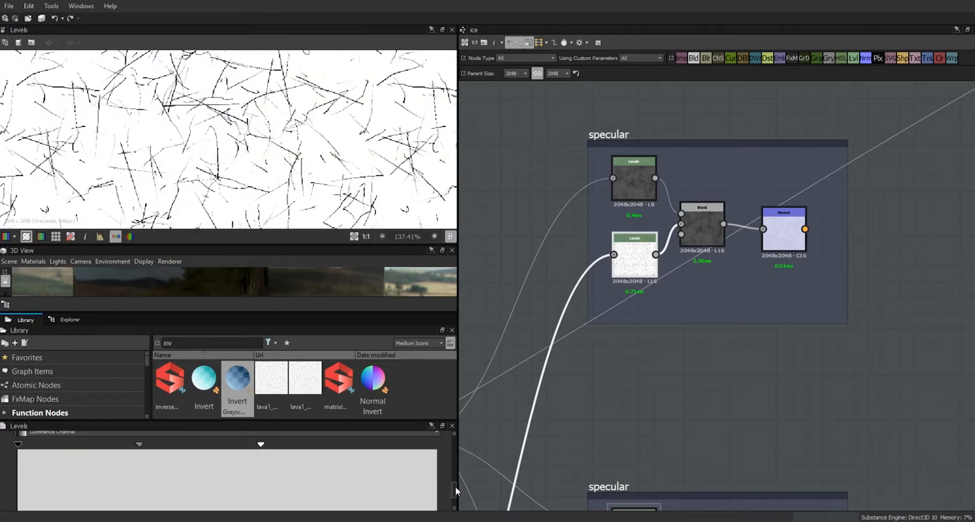
mouse_move(138, 445)
mouse_down()
mouse_move(120, 446)
mouse_move(168, 446)
mouse_up()
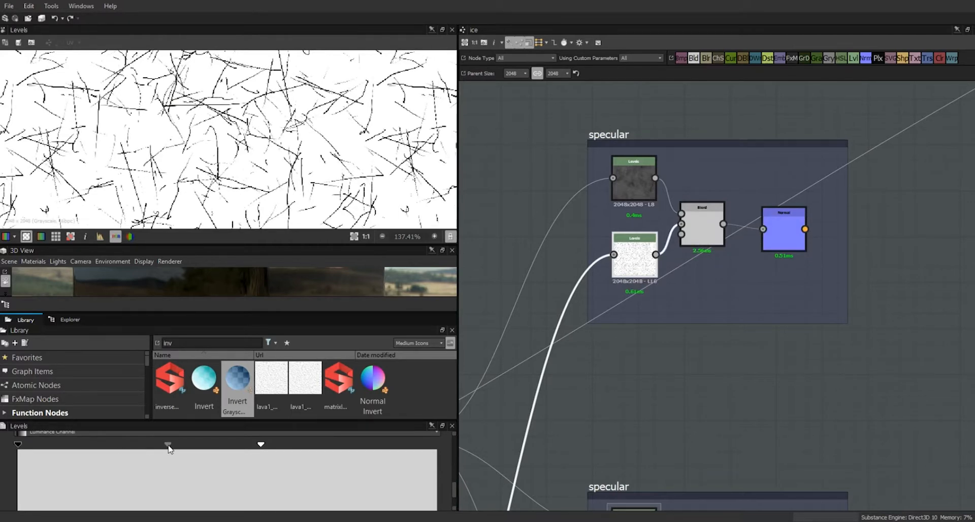
double_click(792, 236)
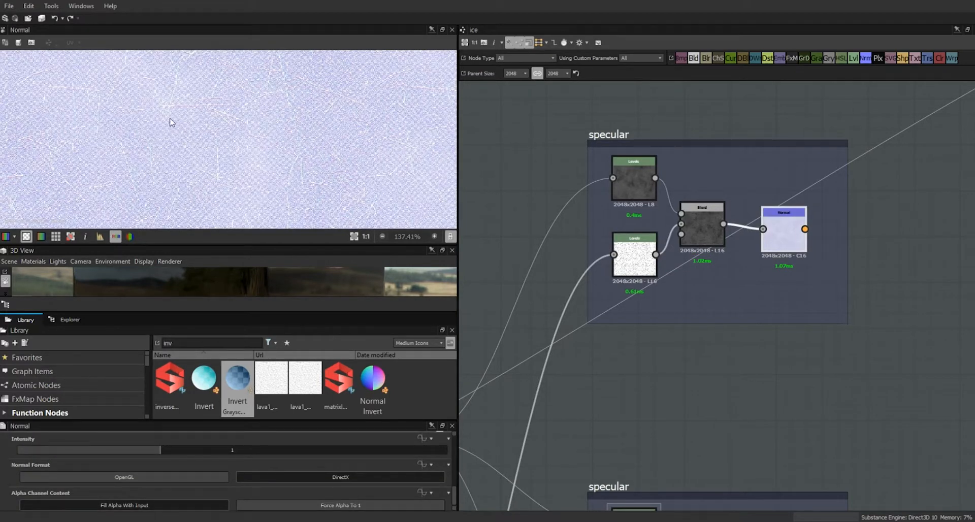
scroll(320, 129, down, 5)
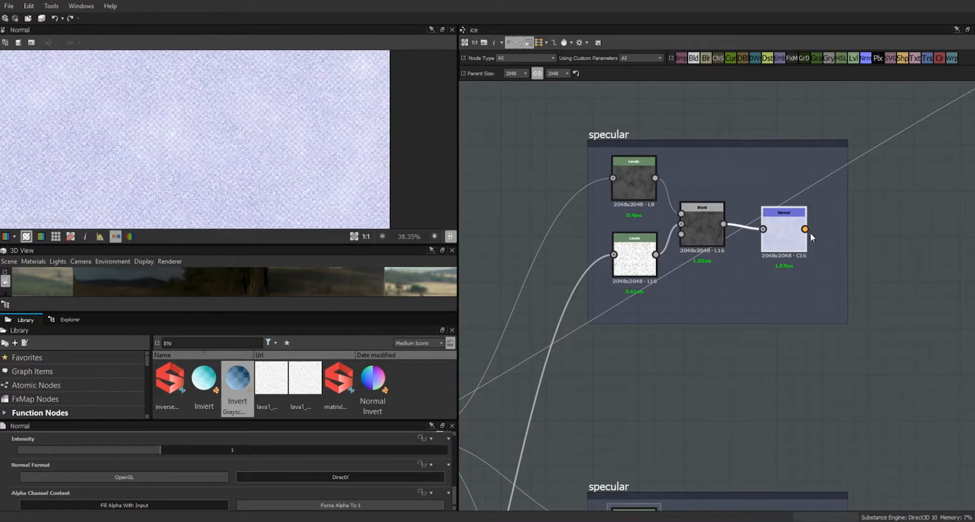
Align the Normal node with its Blend and move the upper specular frame down closer to the other one
drag(782, 242, 782, 238)
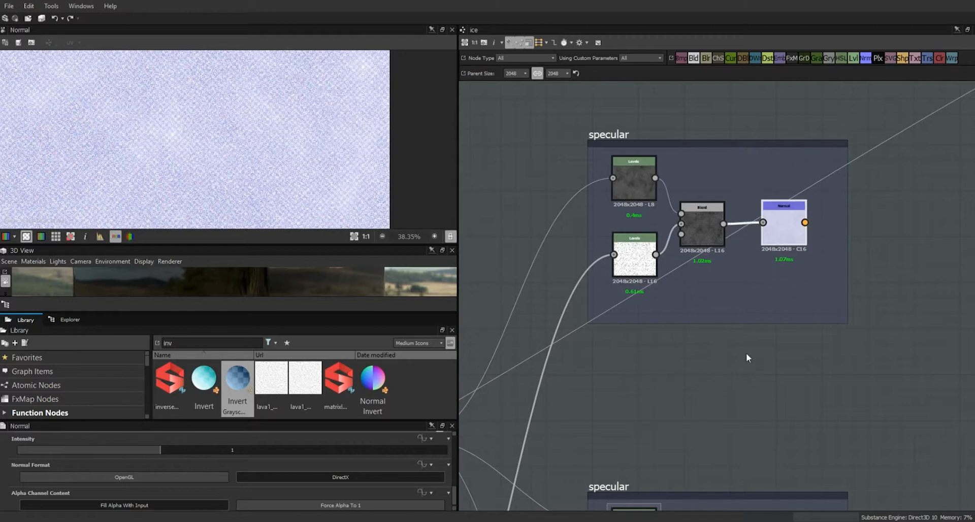
scroll(904, 311, down, 6)
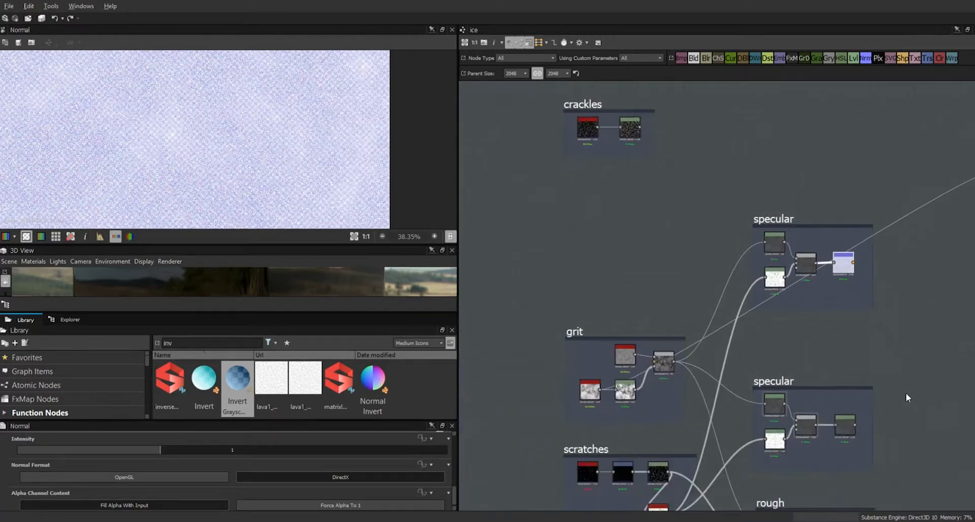
middle_drag(908, 414, 703, 365)
drag(617, 205, 619, 230)
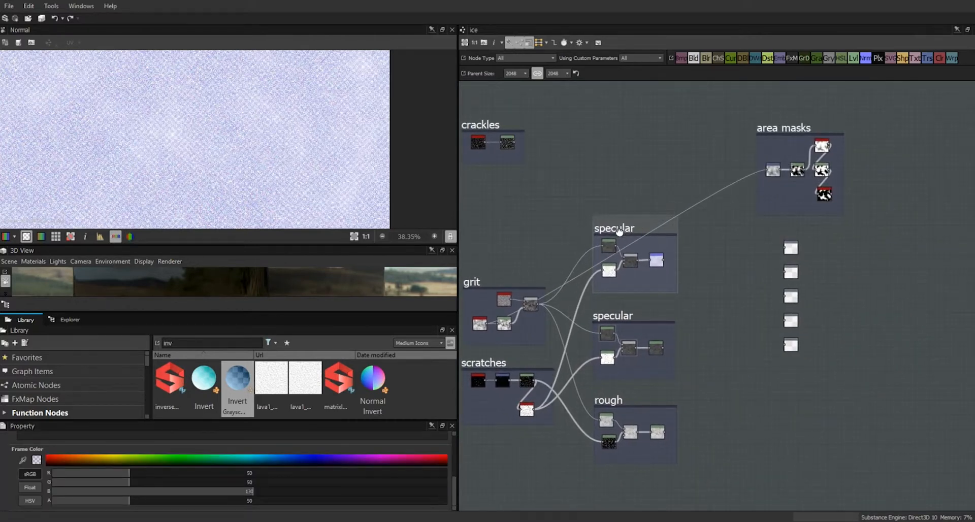
Duplicate the rough frame with its four nodes and place the copy above the two specular frames
scroll(708, 249, up, 3)
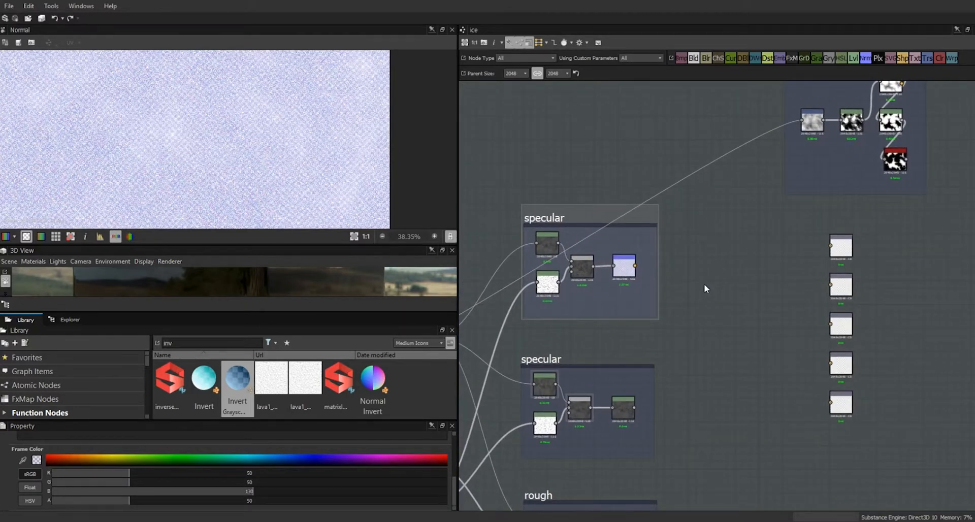
middle_drag(718, 269, 819, 321)
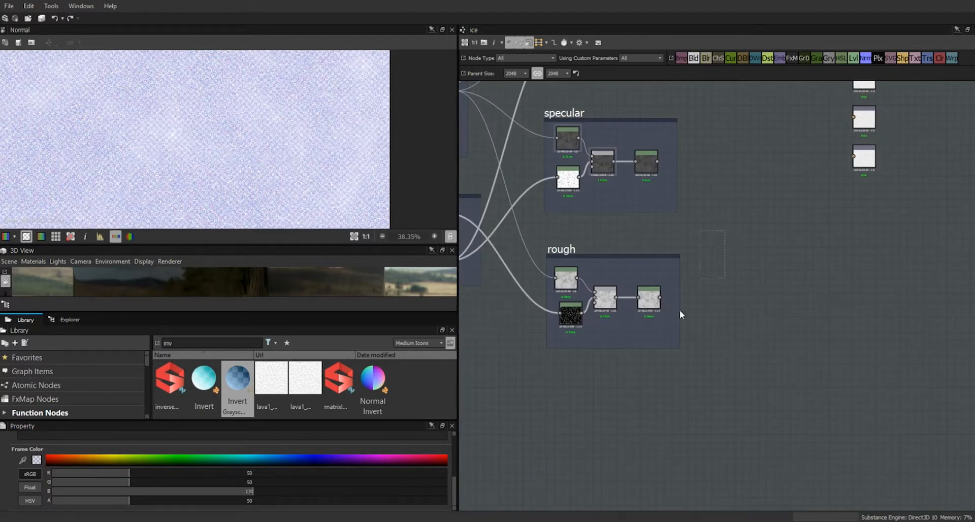
click(680, 314)
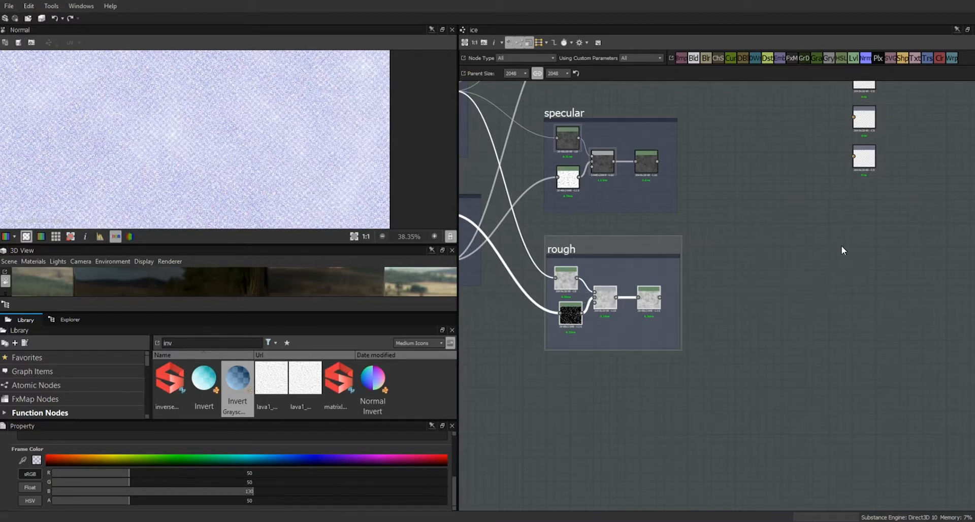
scroll(831, 245, down, 1)
middle_drag(831, 244, 852, 519)
click(685, 182)
key(ctrl+v)
drag(709, 263, 644, 160)
drag(636, 231, 707, 338)
Retitle the copied rough frame as "opacity"
click(629, 164)
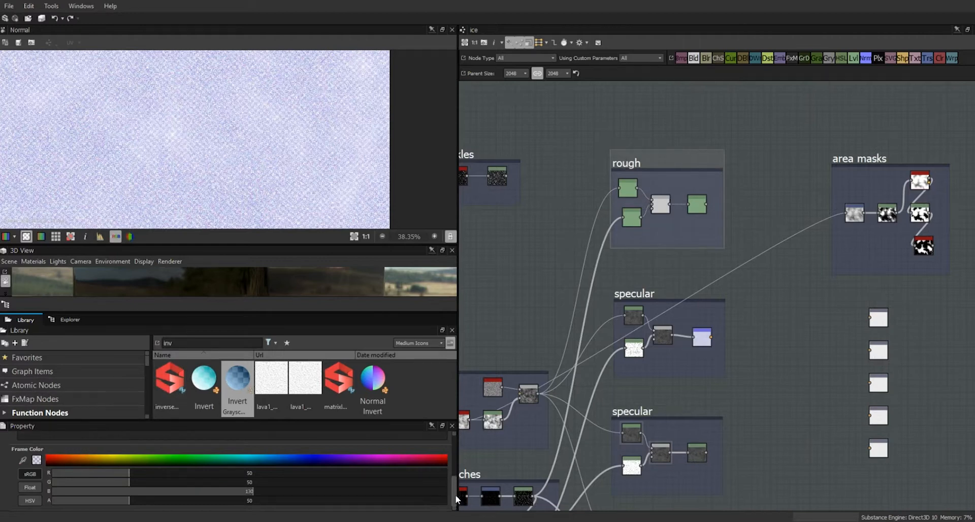
drag(455, 497, 455, 466)
double_click(27, 459)
text(opacity)
key(Return)
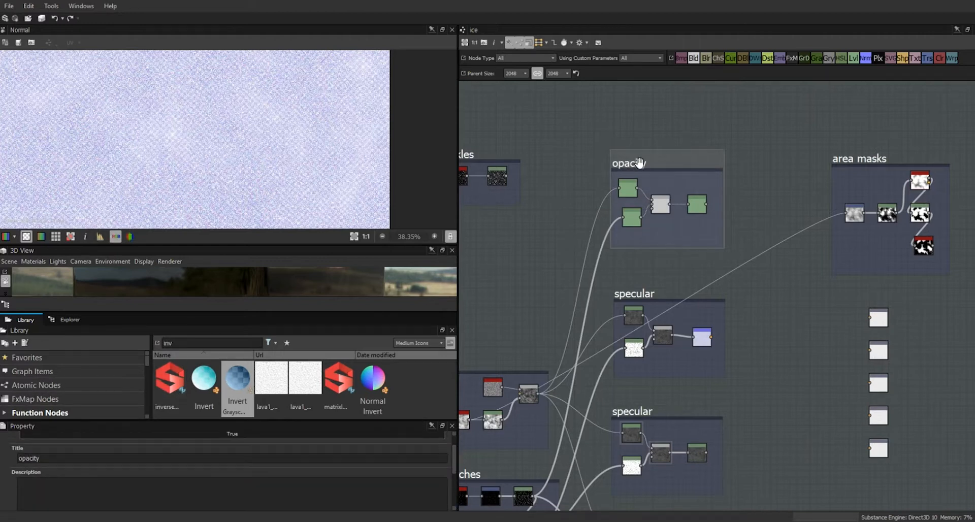
Preview the opacity frame's two input Levels and its Blend, and move the scratches Levels slightly lower in the frame
scroll(751, 199, up, 5)
middle_drag(647, 260, 772, 318)
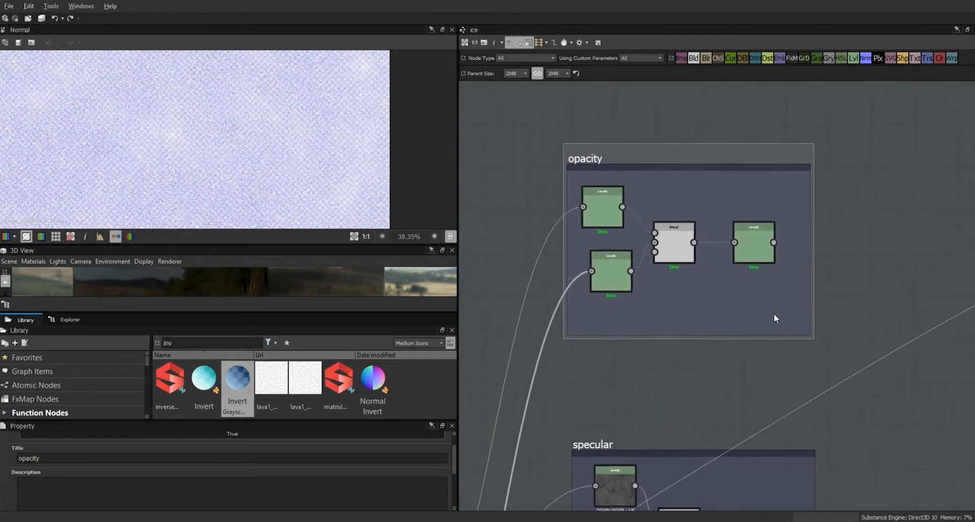
double_click(601, 202)
double_click(605, 270)
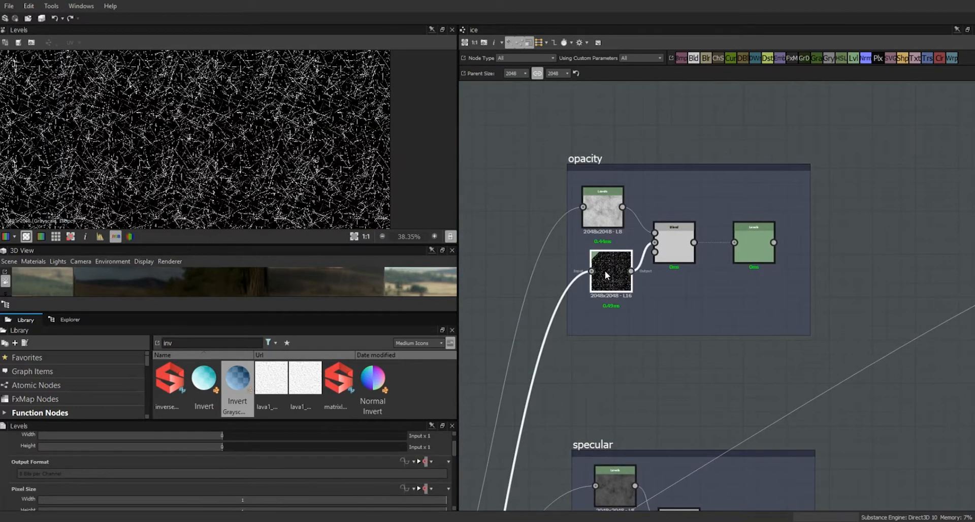
double_click(671, 252)
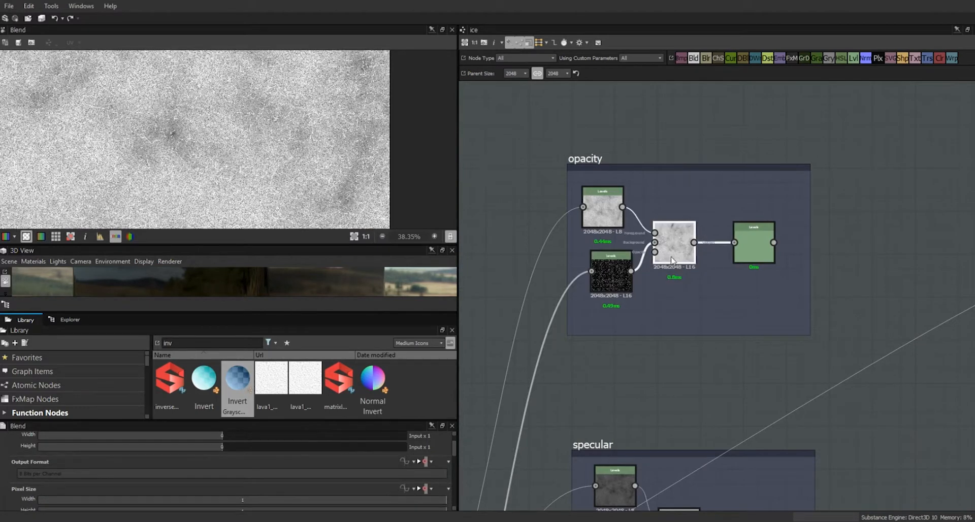
drag(614, 268, 610, 290)
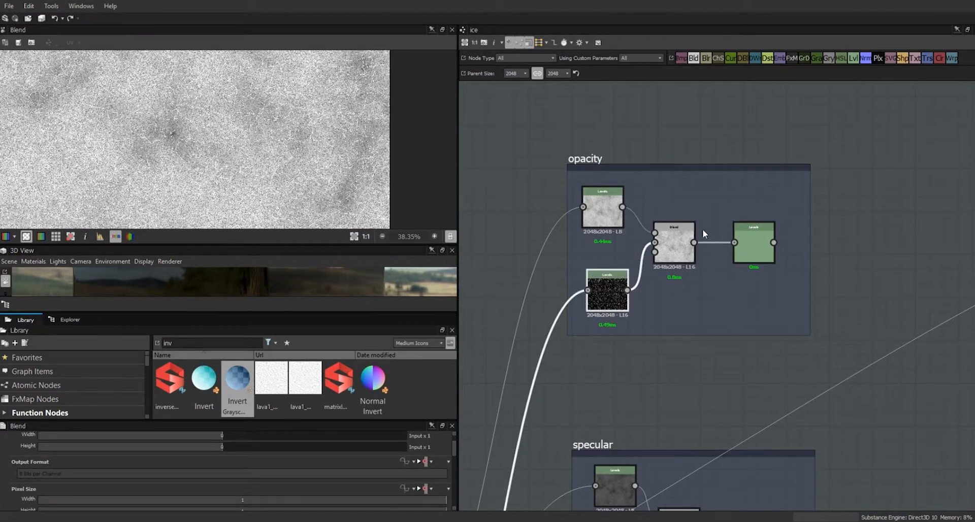
Raise the output black level of the opacity frame's grit Levels far toward white
double_click(601, 210)
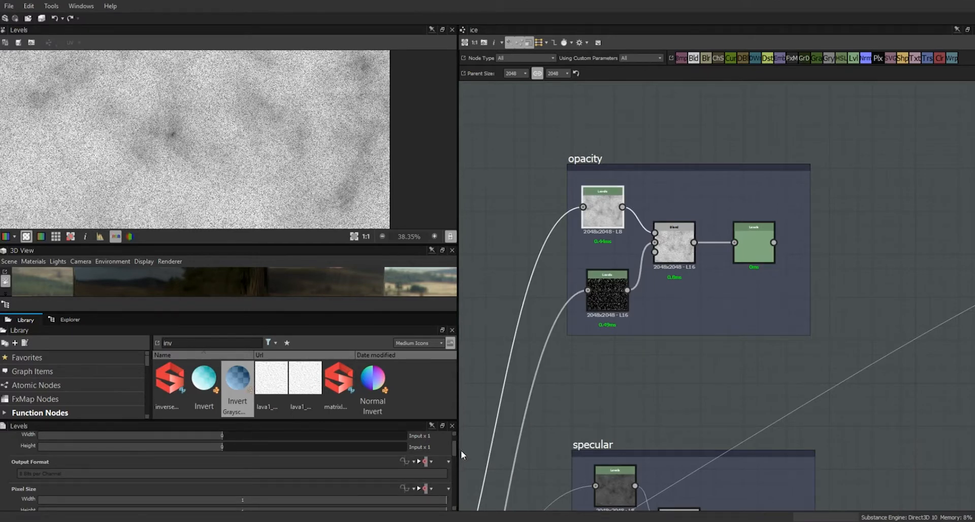
drag(453, 449, 447, 501)
drag(116, 500, 366, 512)
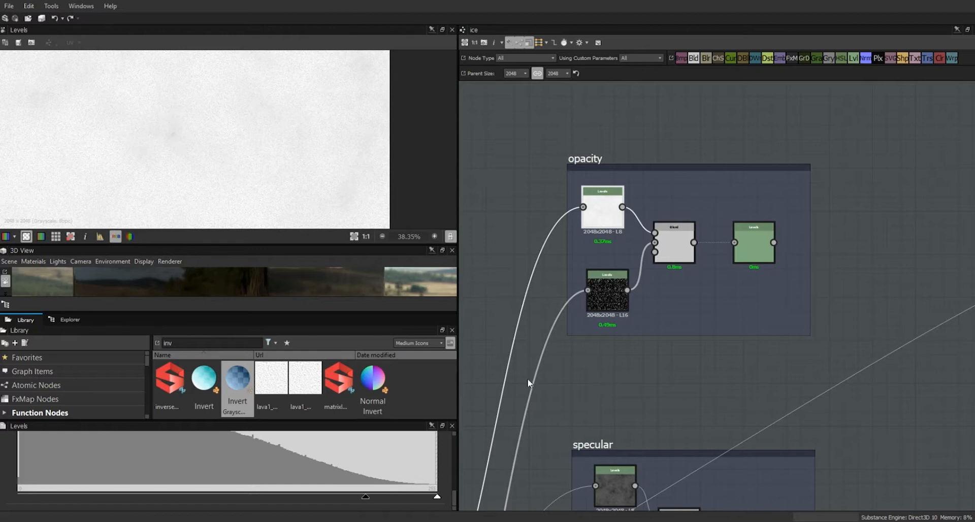
Compare the opacity frame's scratches Levels with its Blend, examining the scratch detail up close
double_click(613, 296)
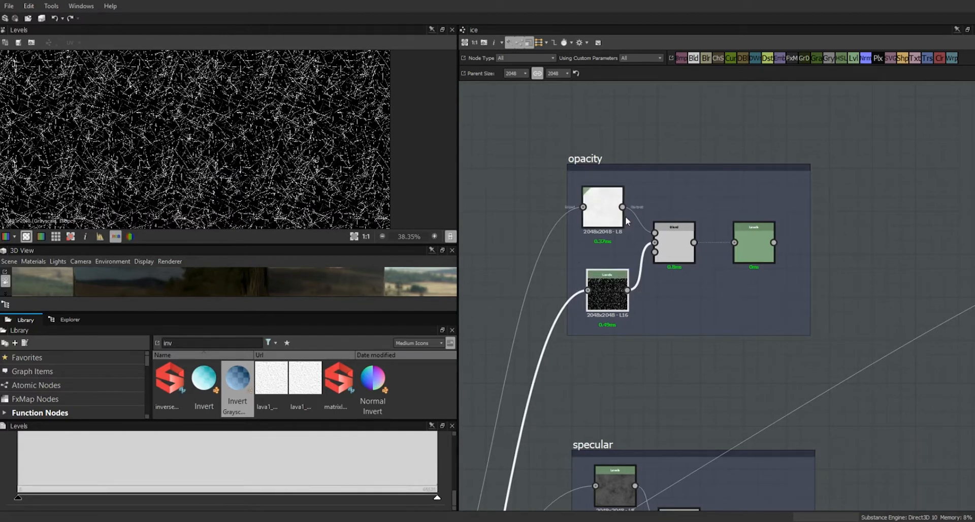
double_click(675, 244)
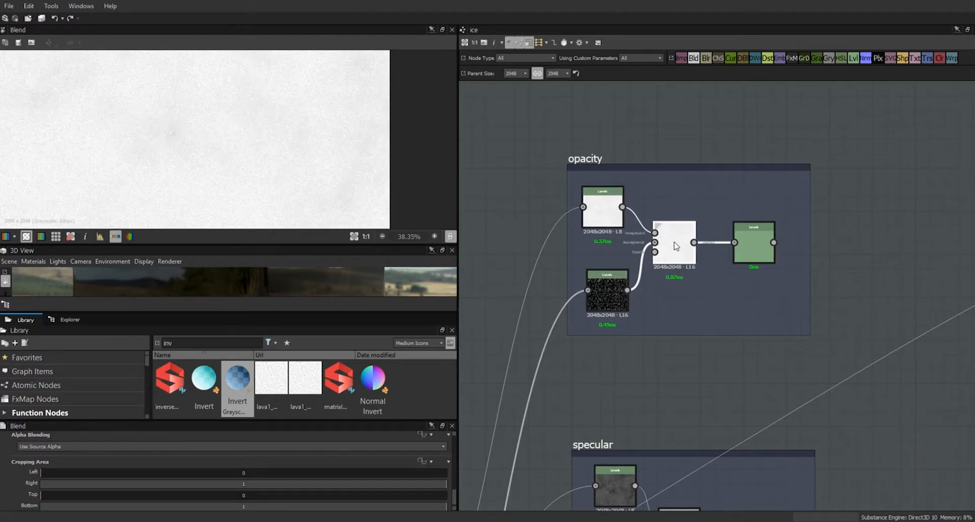
double_click(605, 288)
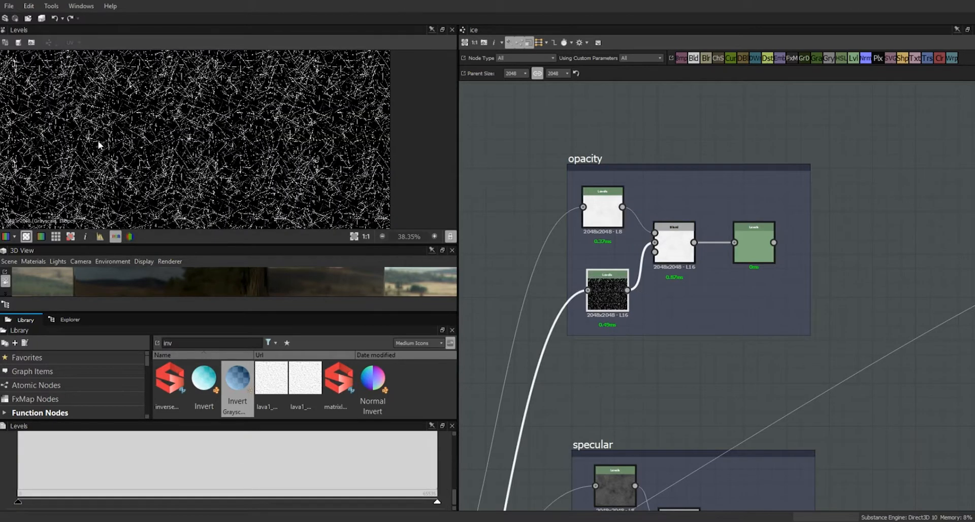
scroll(208, 153, up, 5)
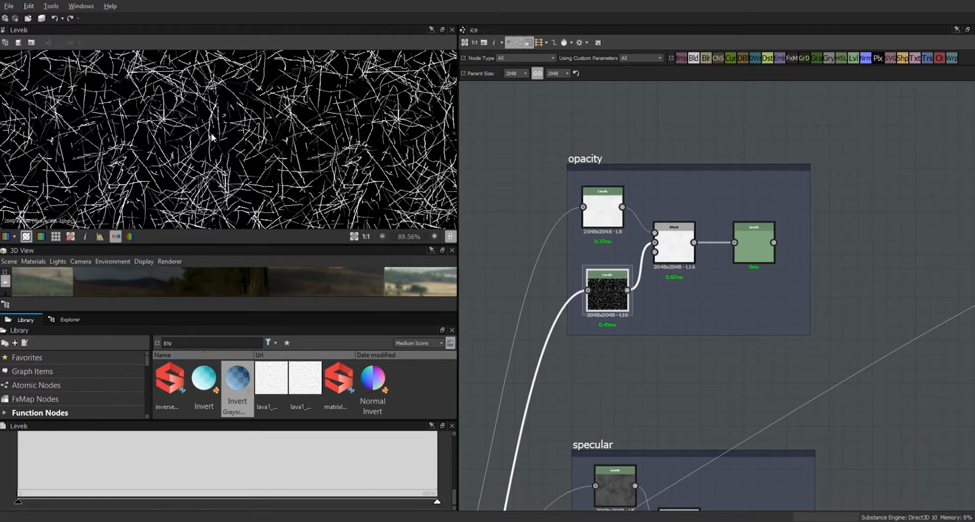
scroll(252, 142, down, 5)
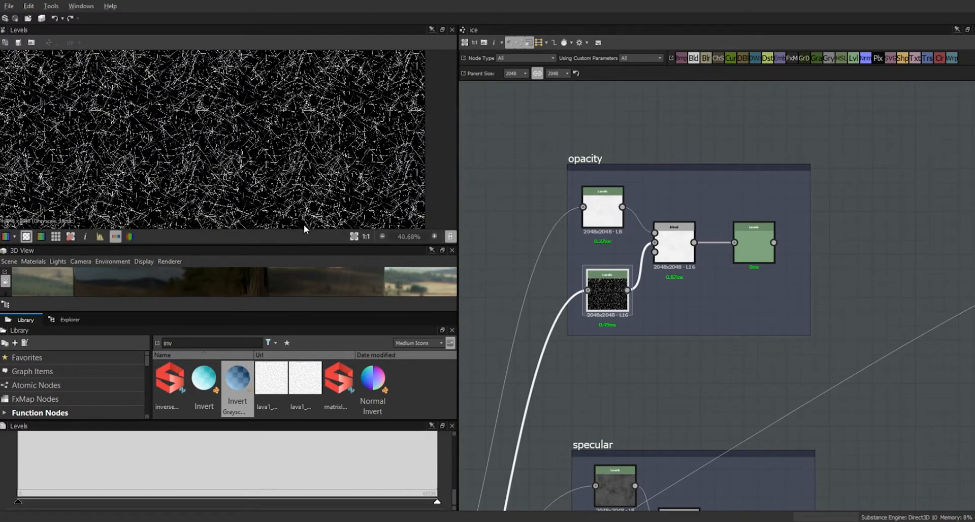
double_click(685, 250)
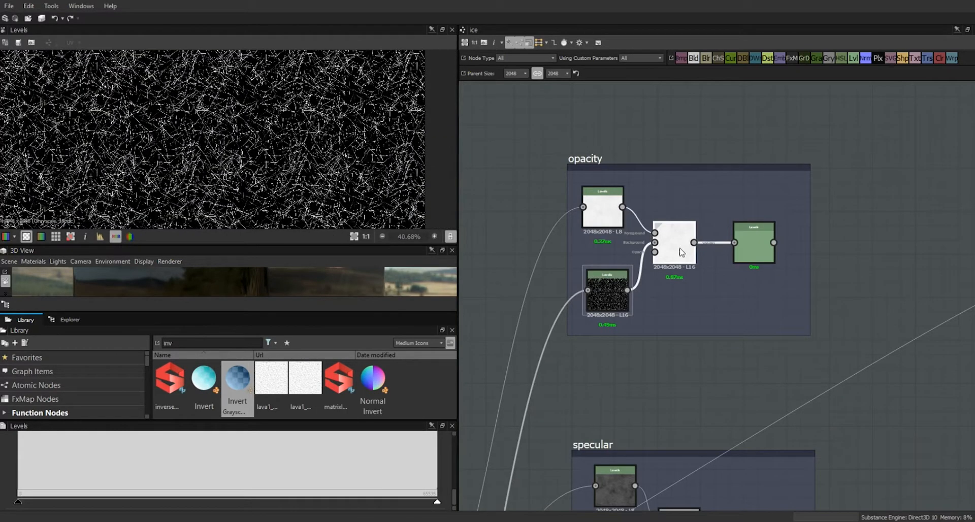
scroll(224, 123, up, 6)
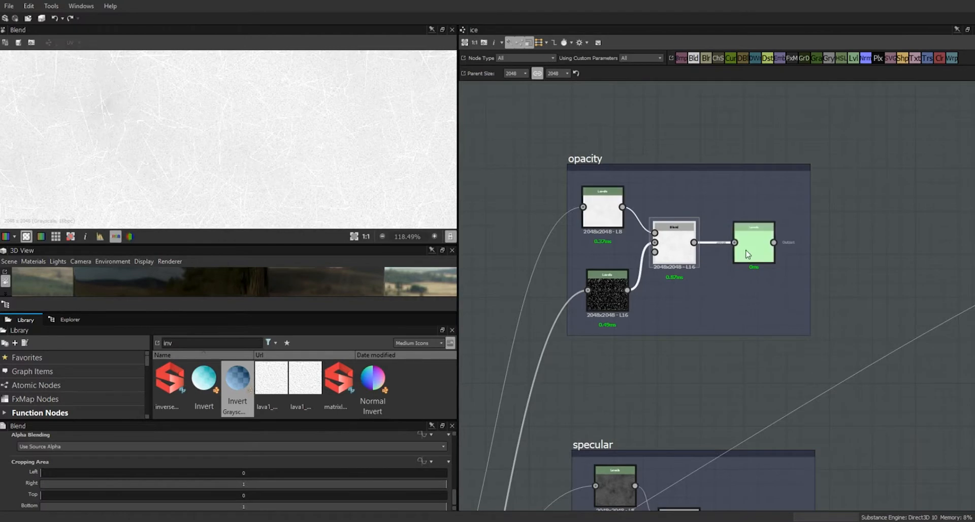
Move the opacity frame further up and place another copy of the rough frame between it and the upper specular frame
scroll(753, 341, down, 3)
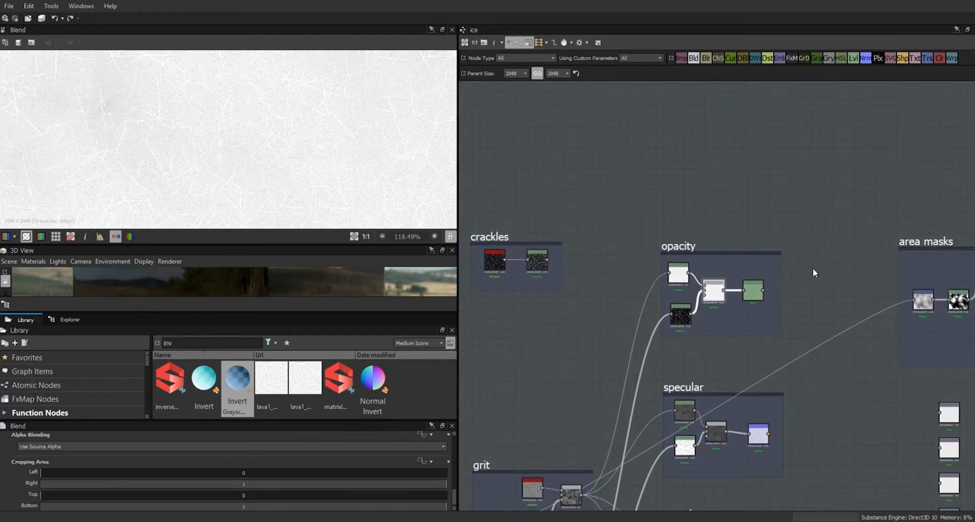
middle_drag(819, 352, 759, 100)
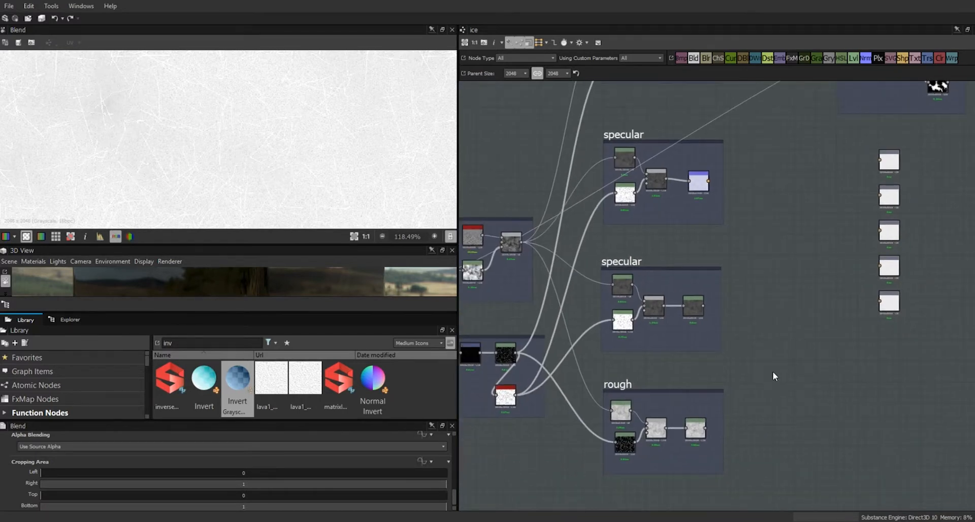
click(681, 447)
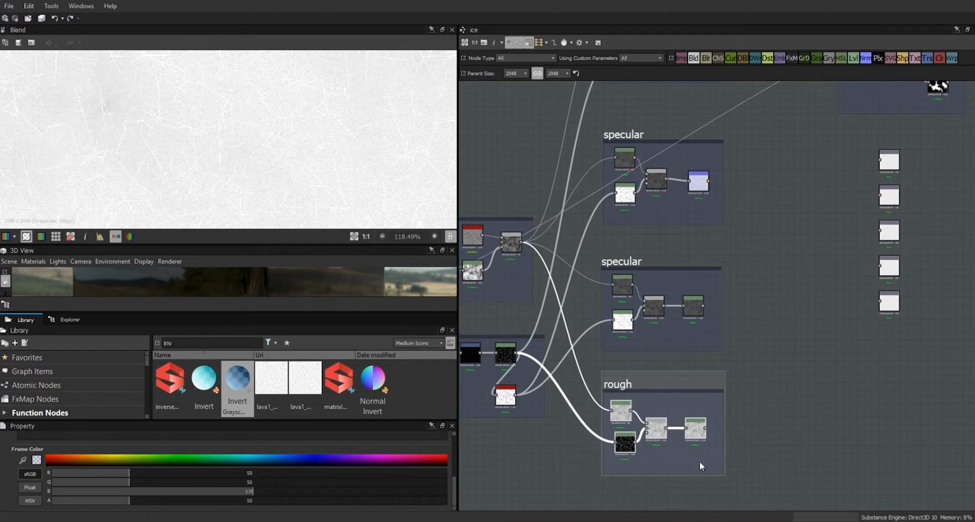
middle_drag(767, 227, 781, 466)
drag(617, 240, 612, 107)
click(715, 258)
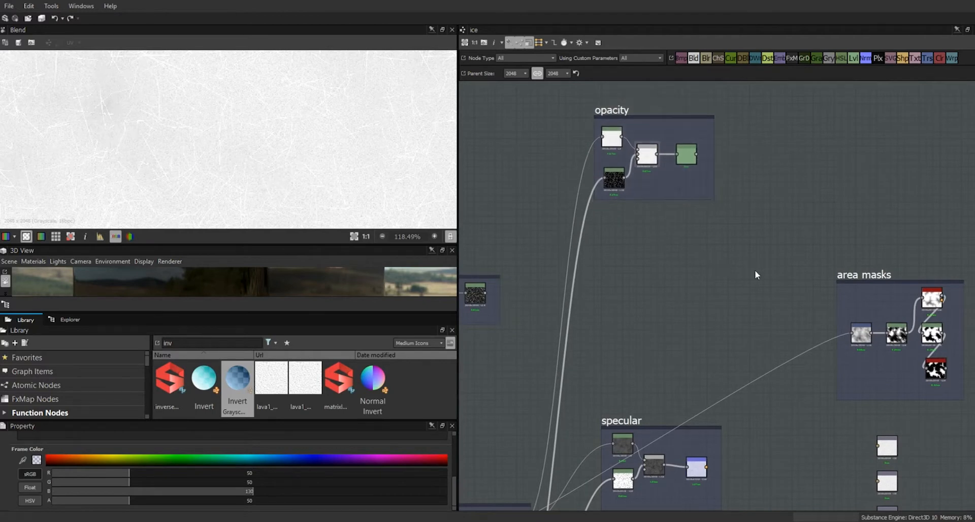
key(ctrl+v)
drag(693, 263, 630, 266)
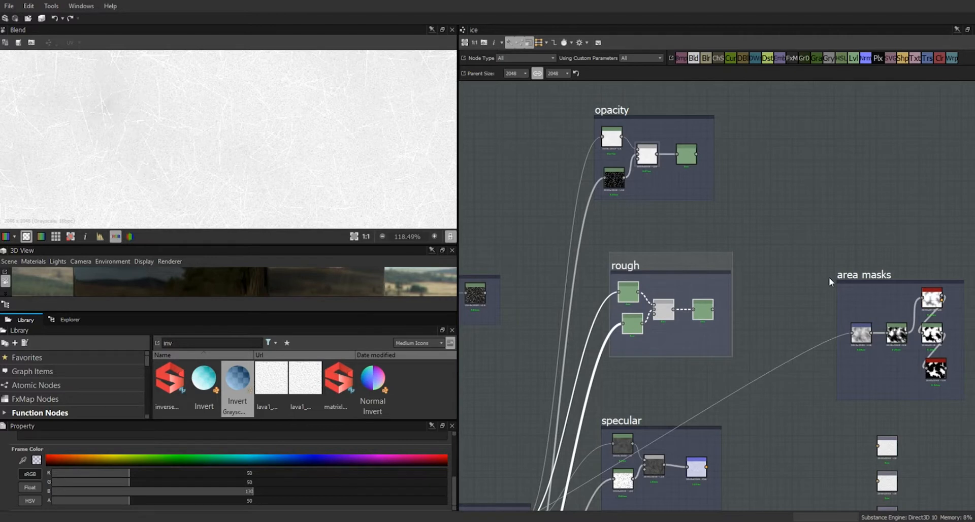
click(763, 276)
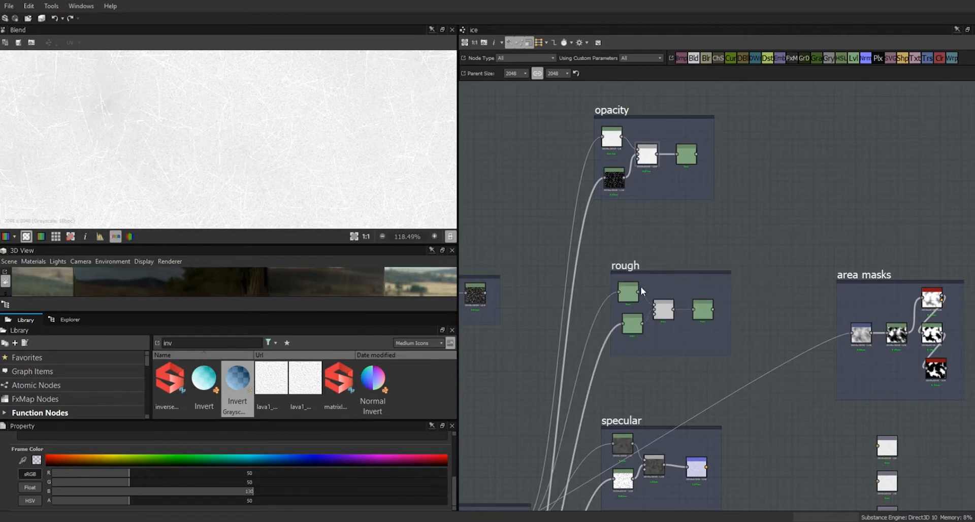
Preview the Blend in the new rough copy and feed it into a new Gradient Map node beside the frame
click(662, 314)
double_click(662, 313)
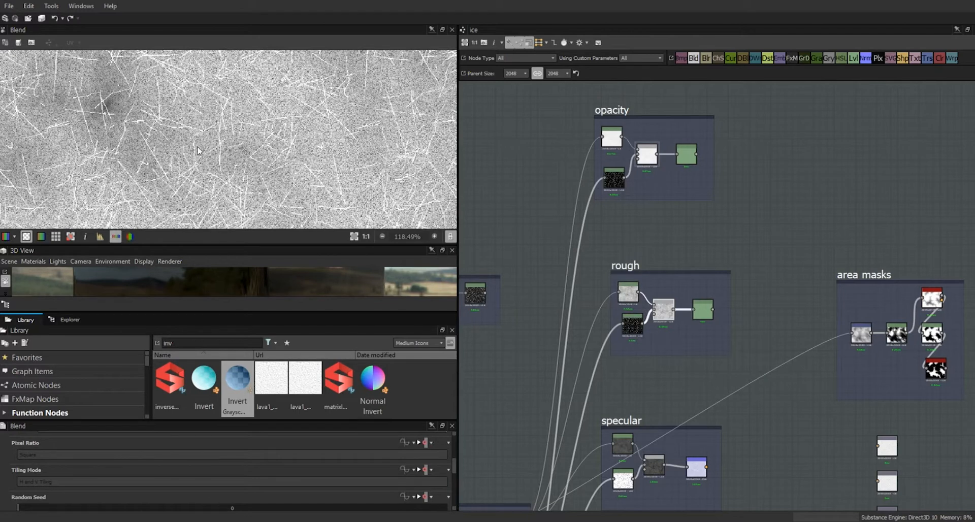
click(698, 303)
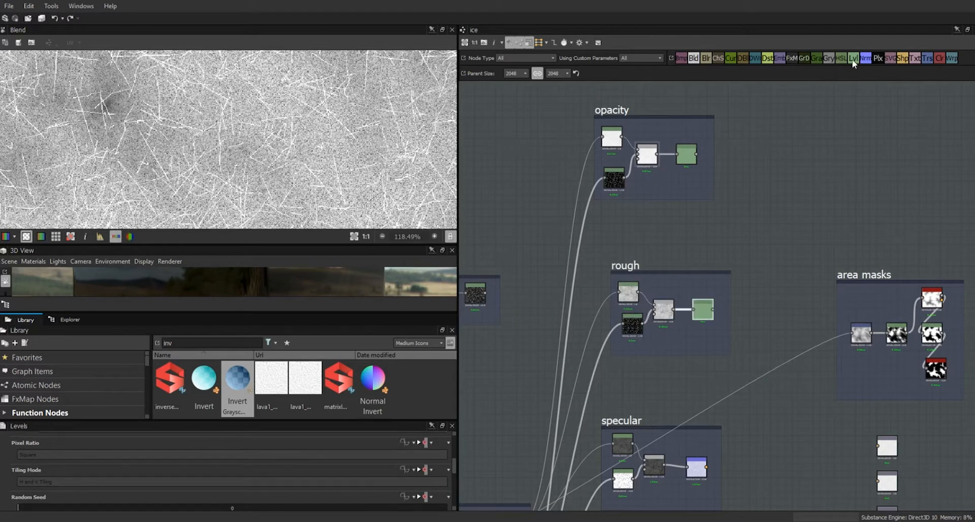
drag(818, 62, 772, 260)
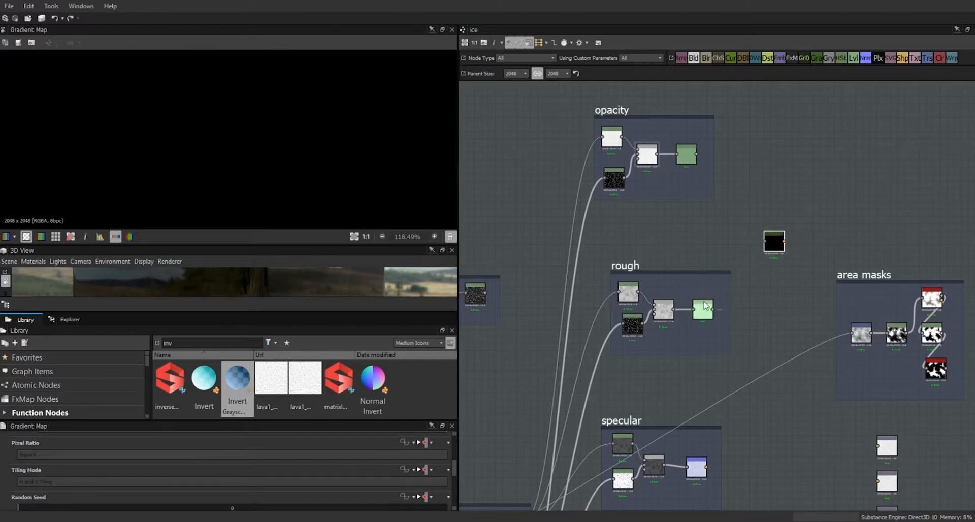
drag(713, 309, 778, 246)
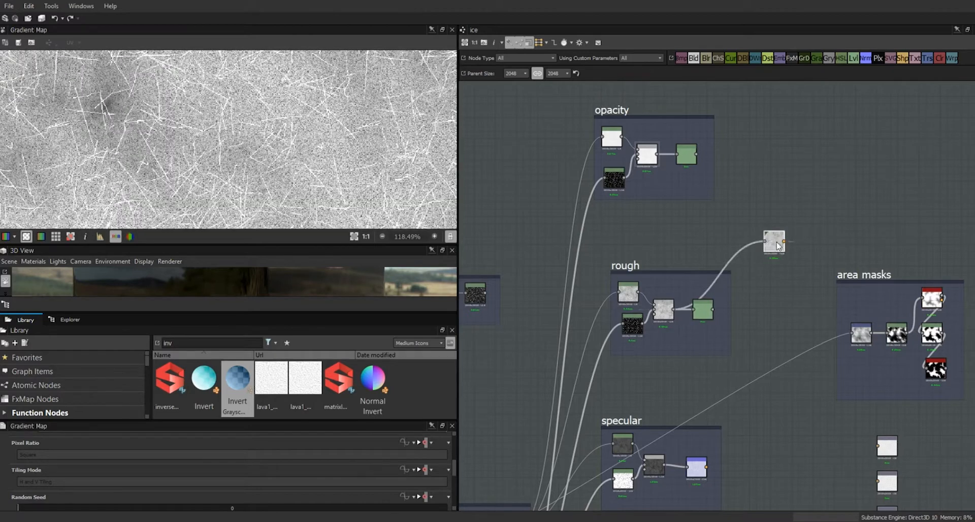
Recolor the dark end of the Gradient Map's gradient to a pale ice blue with RGB 200, 245, 255
drag(454, 465, 456, 480)
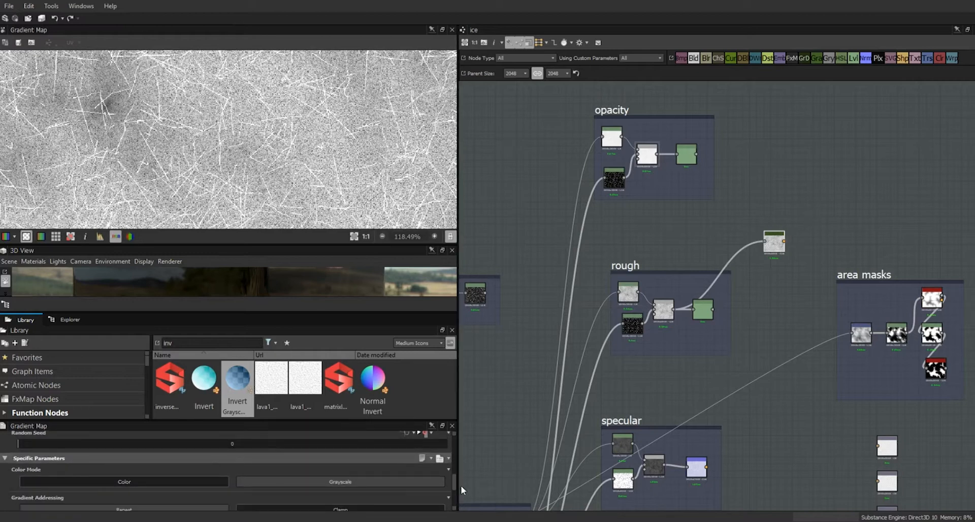
drag(455, 486, 461, 503)
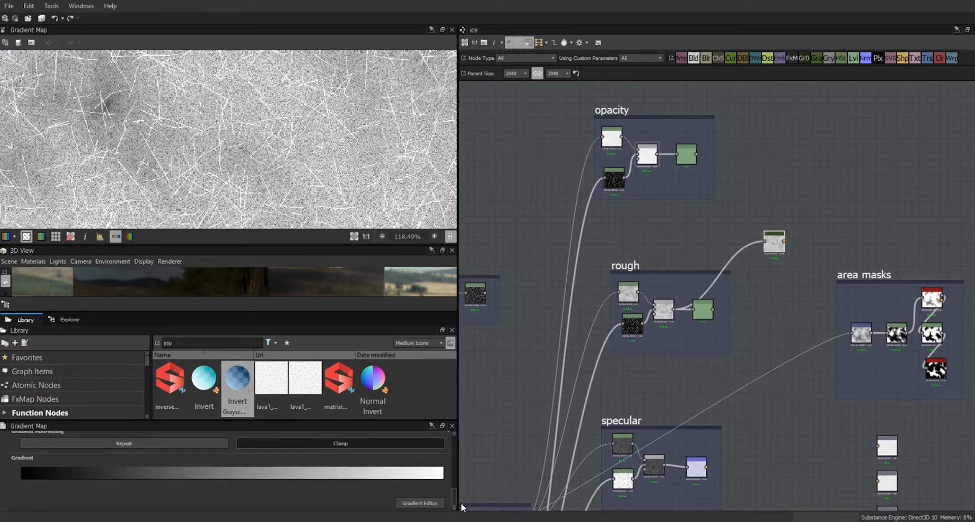
click(429, 501)
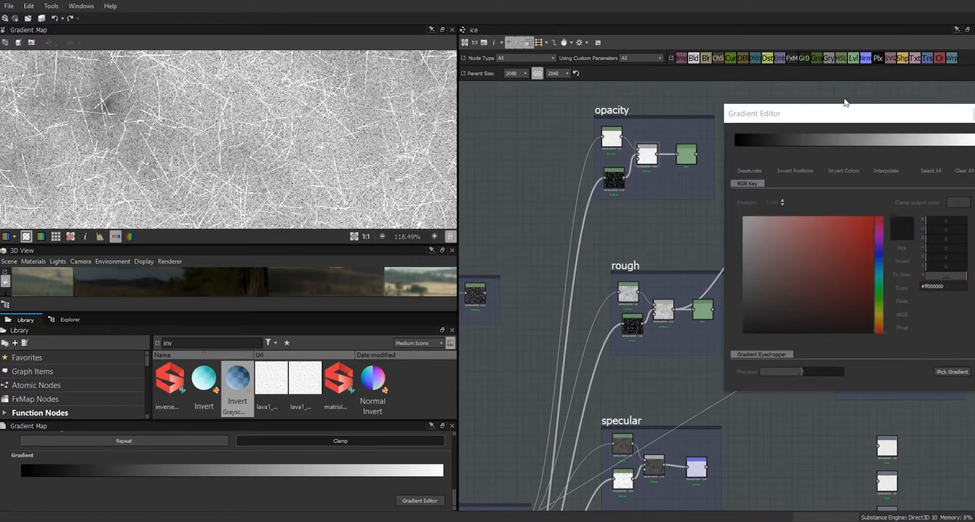
drag(824, 113, 703, 116)
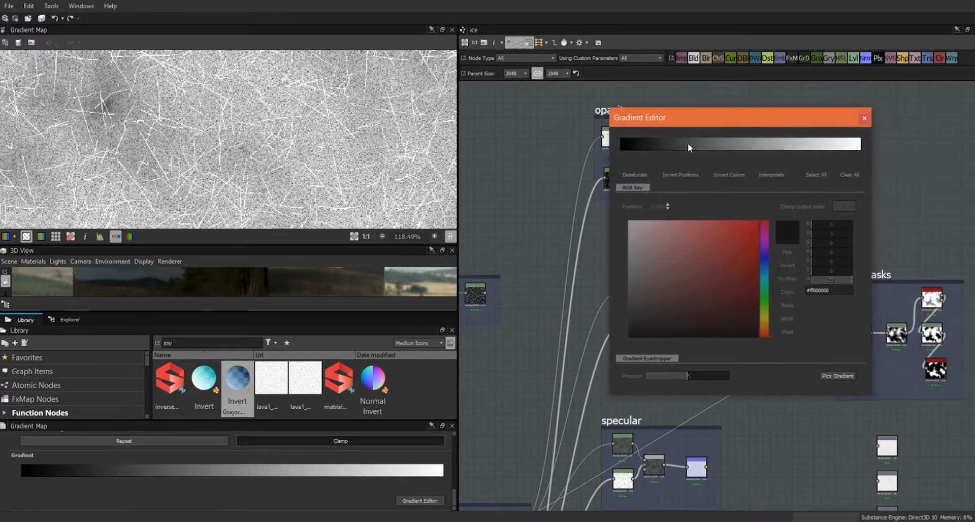
click(622, 147)
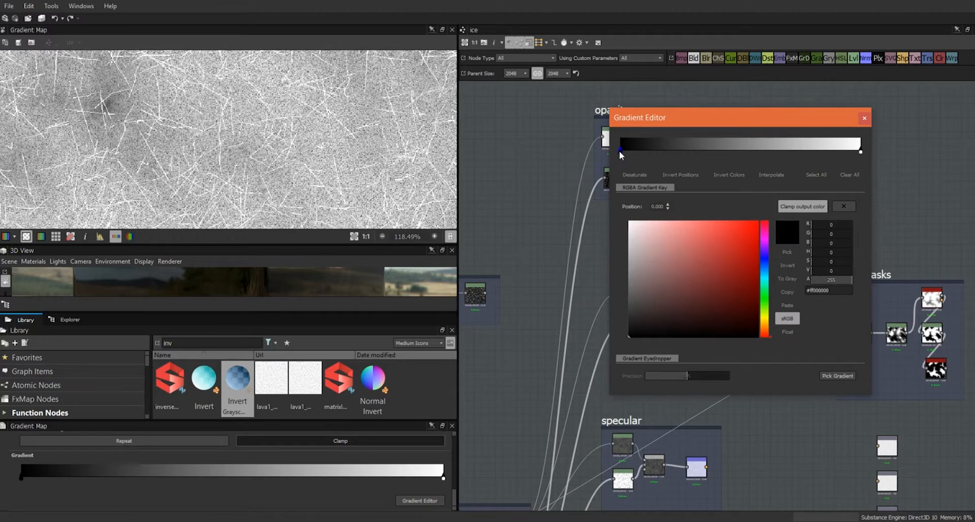
click(765, 275)
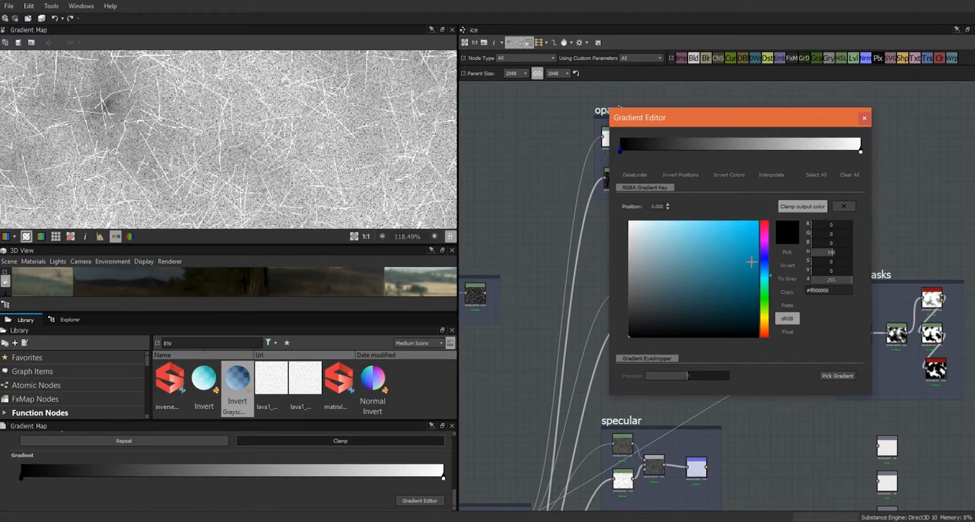
click(678, 218)
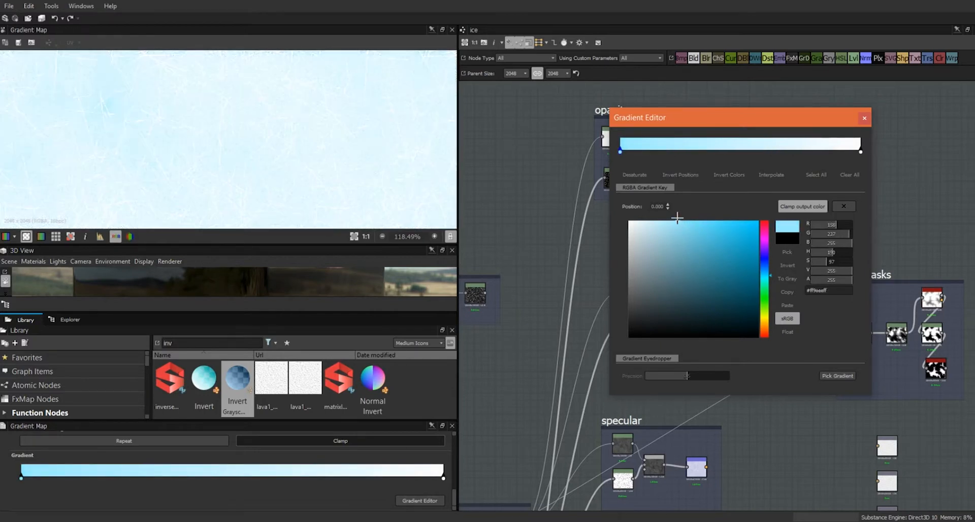
drag(676, 218, 655, 218)
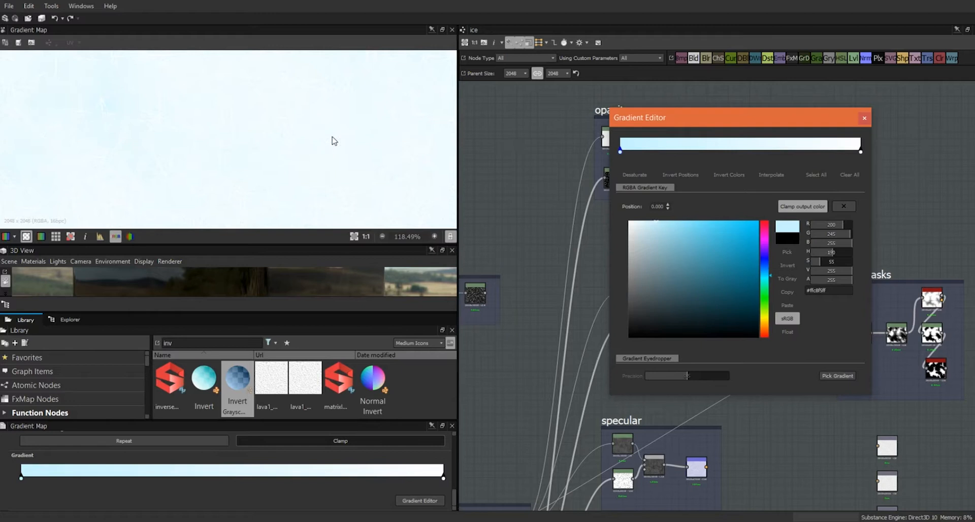
click(864, 119)
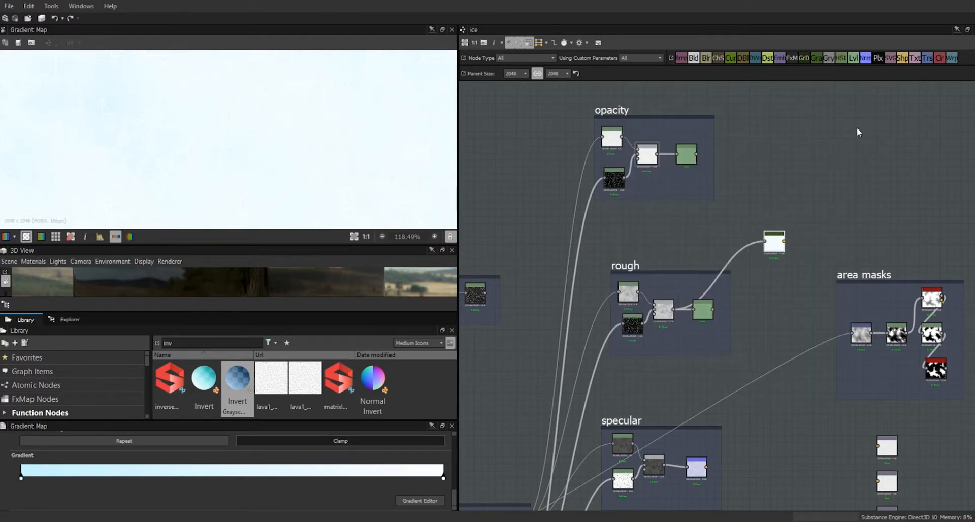
Delete the leftover Levels node from the new rough copy and put the Gradient Map in its place inside the frame
drag(705, 315, 758, 325)
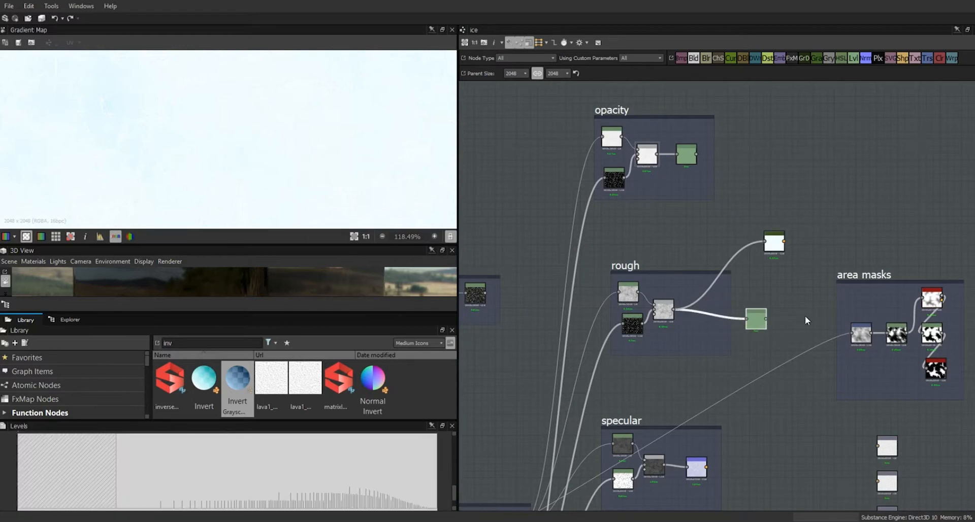
key(Delete)
drag(779, 243, 710, 314)
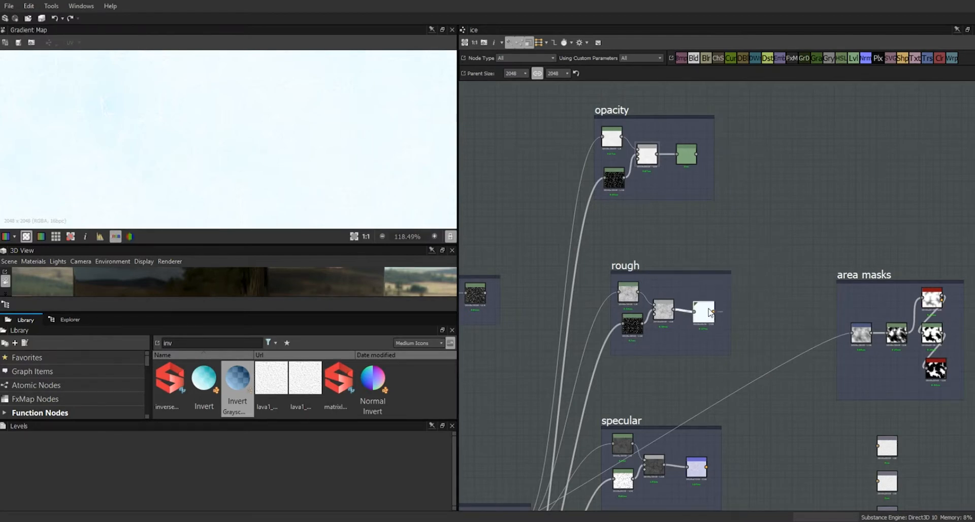
Retitle the frame that now holds the Gradient Map as "color"
click(629, 266)
drag(48, 480, 19, 482)
text(color)
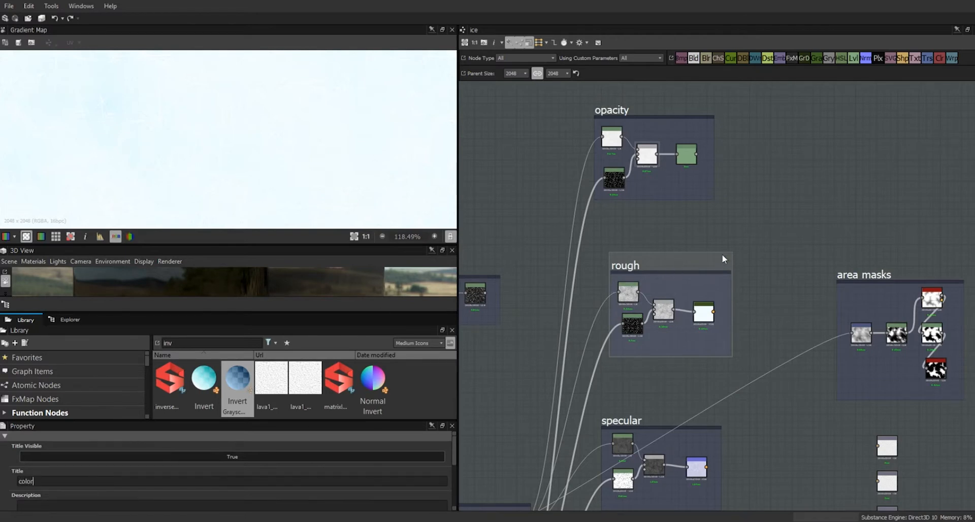
key(Return)
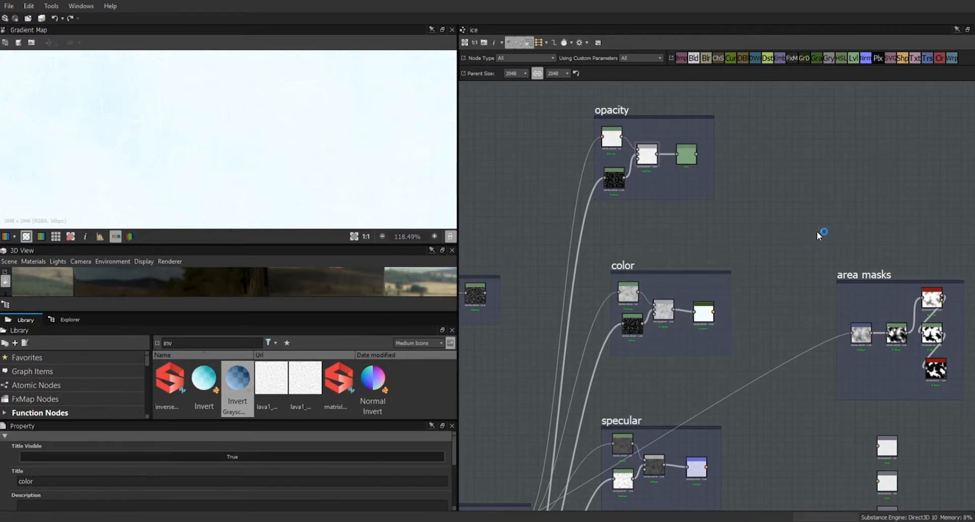
Retitle the upper specular frame, which ends in the Normal node, as "normal"
scroll(791, 325, down, 4)
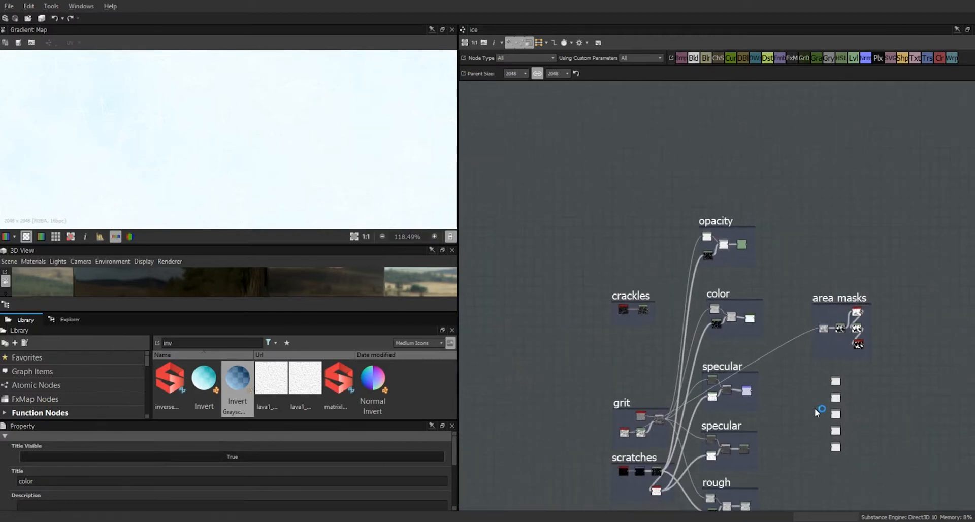
middle_drag(780, 344, 737, 238)
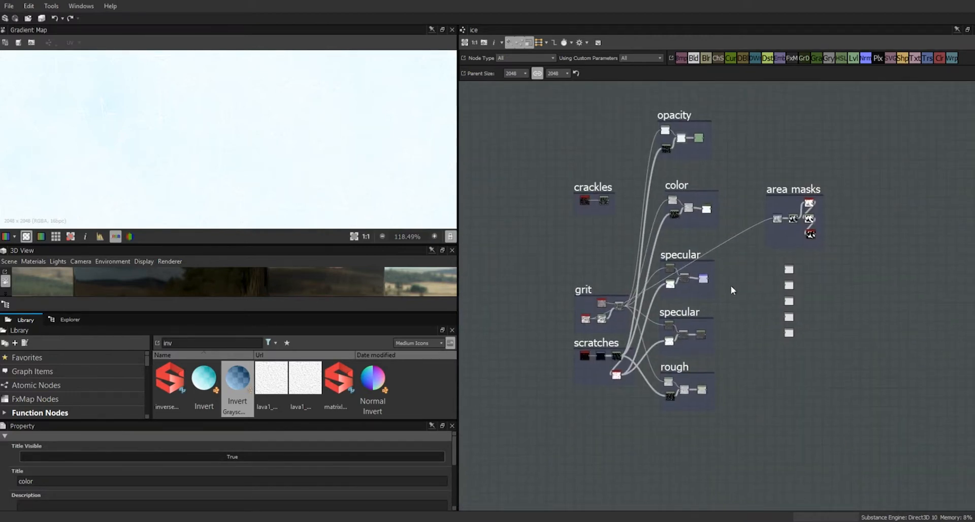
click(678, 255)
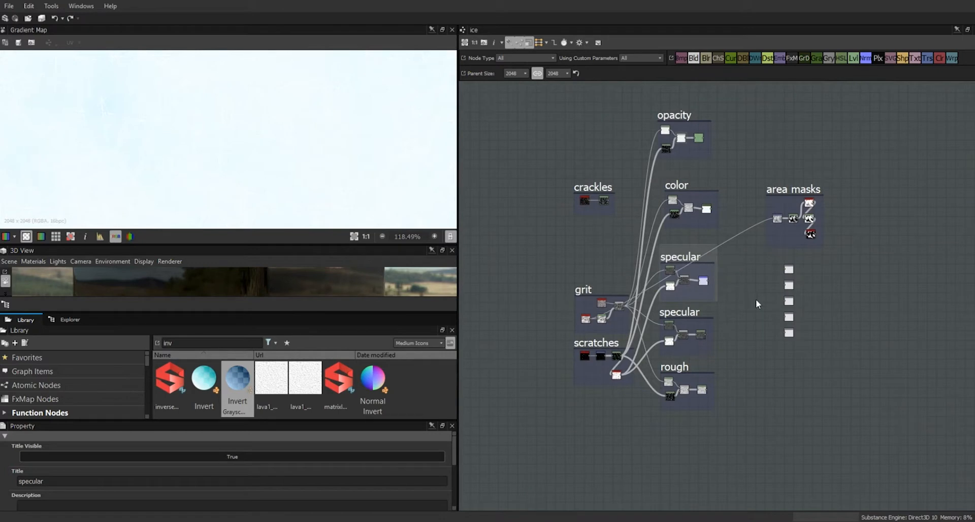
scroll(759, 305, up, 2)
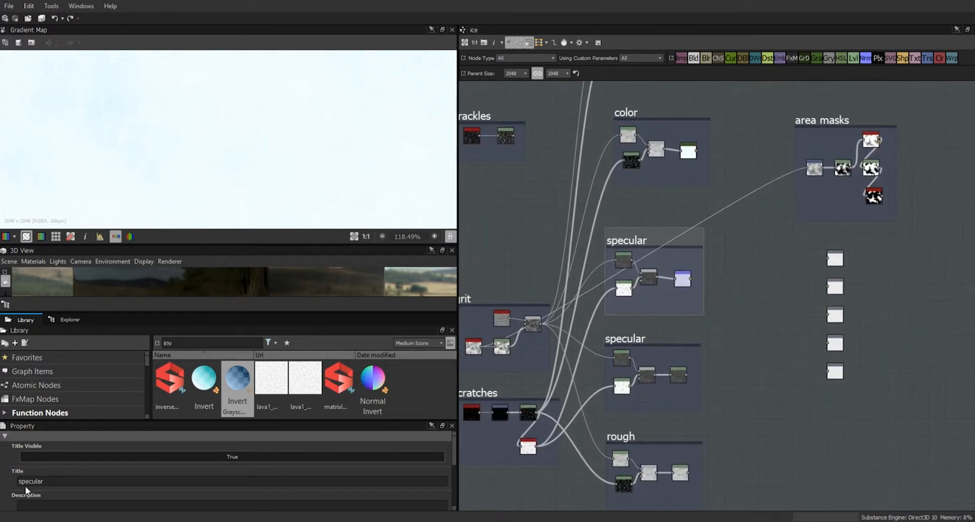
double_click(48, 483)
text(normal)
click(788, 300)
Close up the gaps between the opacity, color and normal frames so they form a tight stack
drag(629, 112, 675, 184)
scroll(753, 385, down, 2)
scroll(753, 385, down, 2)
Move the crackles, grit, scratches and all combined frames from opacity to rough down together as one group
drag(732, 151, 655, 450)
drag(675, 183, 594, 481)
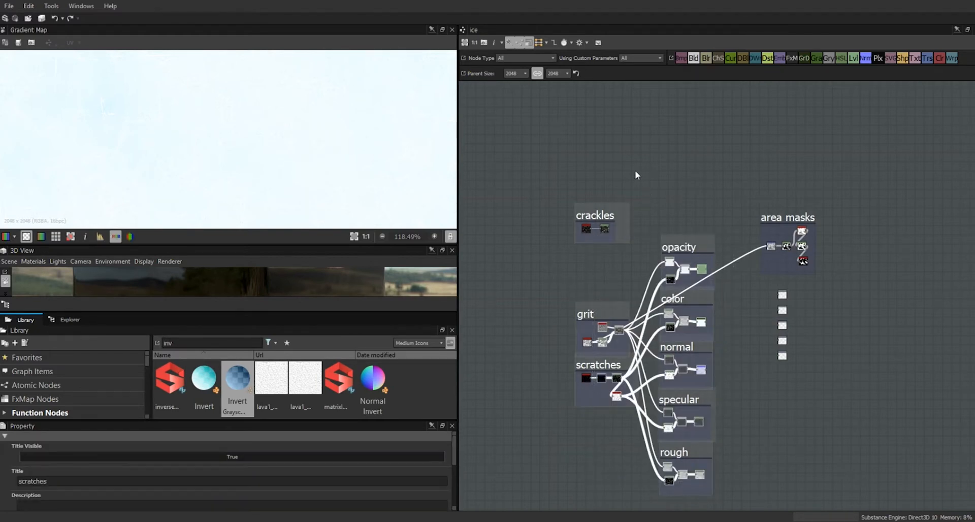
drag(602, 306, 586, 338)
Raise the crackles frame well above the grit frame to leave open space beneath it
click(584, 285)
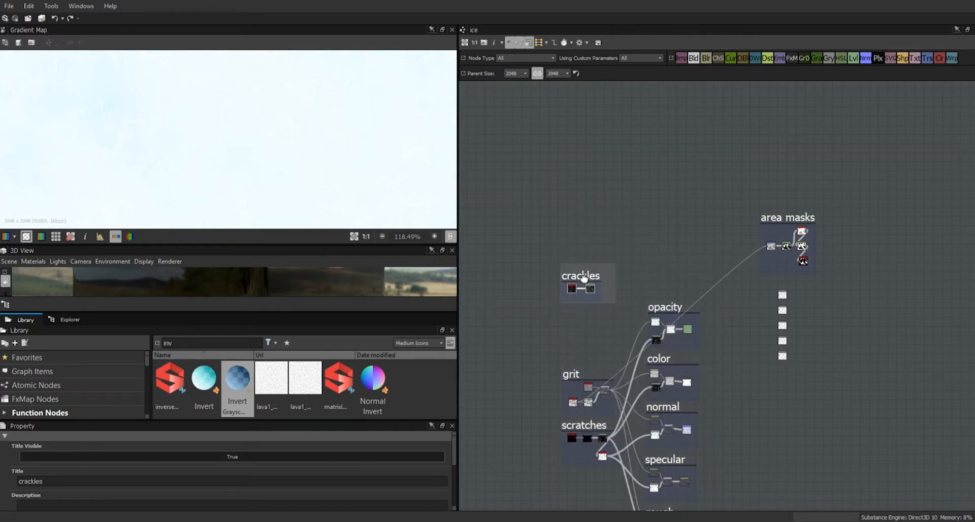
drag(583, 276, 575, 203)
click(726, 332)
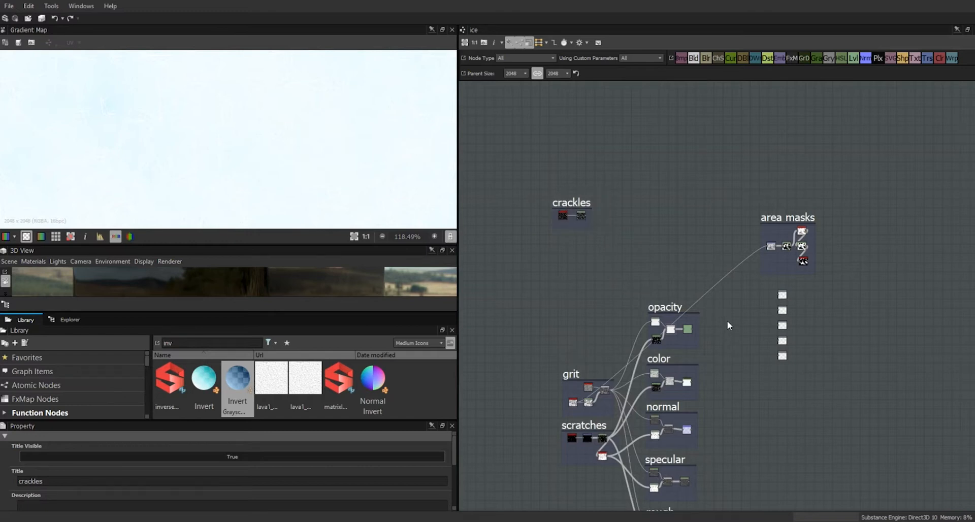
drag(571, 205, 572, 171)
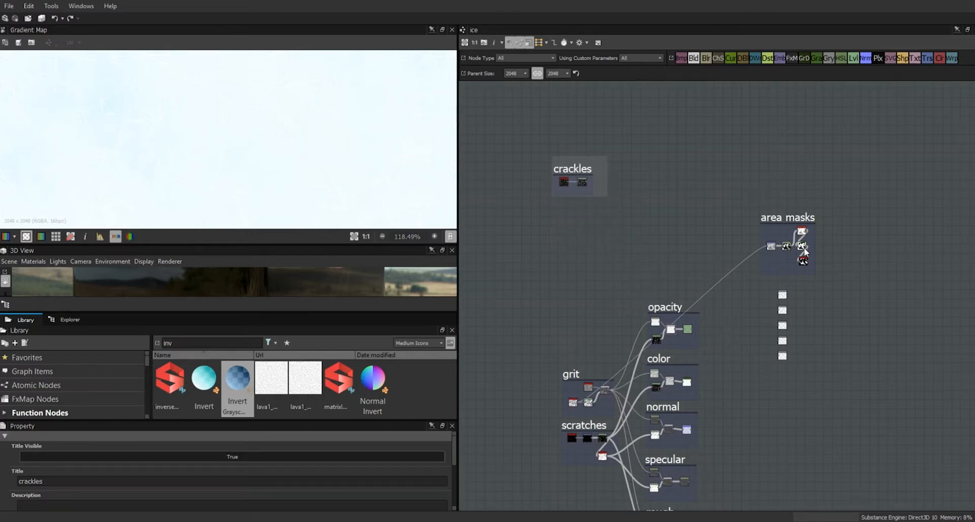
Place the area masks frame above the opacity frame and shift the loose column of nodes further away from the frames
drag(788, 221, 716, 209)
drag(861, 278, 769, 385)
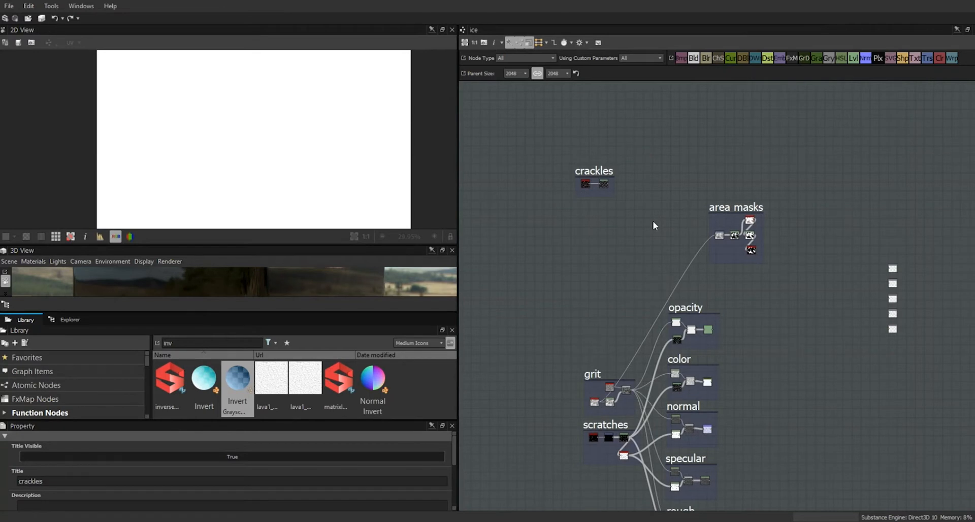
scroll(653, 221, up, 2)
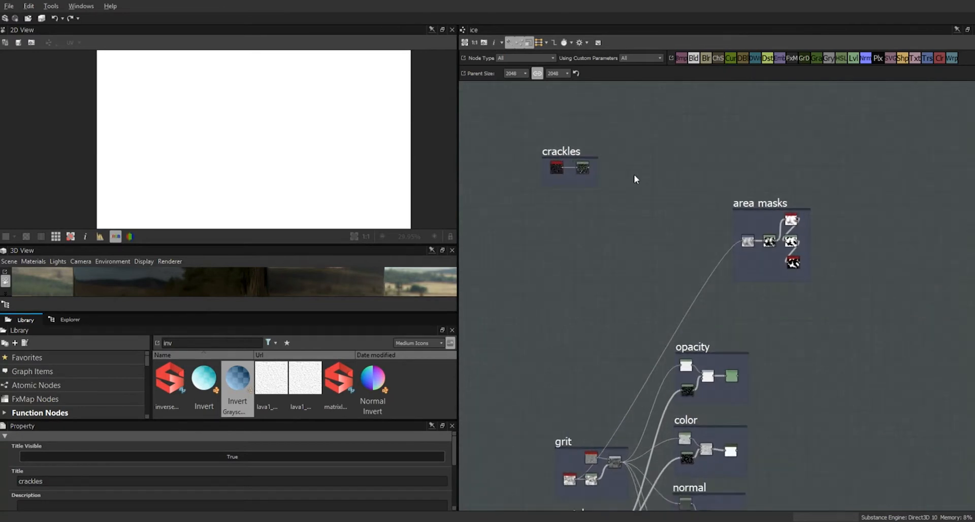
Add a Levels and an Invert Grayscale node, route the crackles output through the invert into the Levels, and preview it
scroll(638, 192, down, 1)
mouse_move(660, 241)
middle_down()
mouse_move(670, 154)
mouse_move(660, 106)
mouse_move(668, 257)
middle_up()
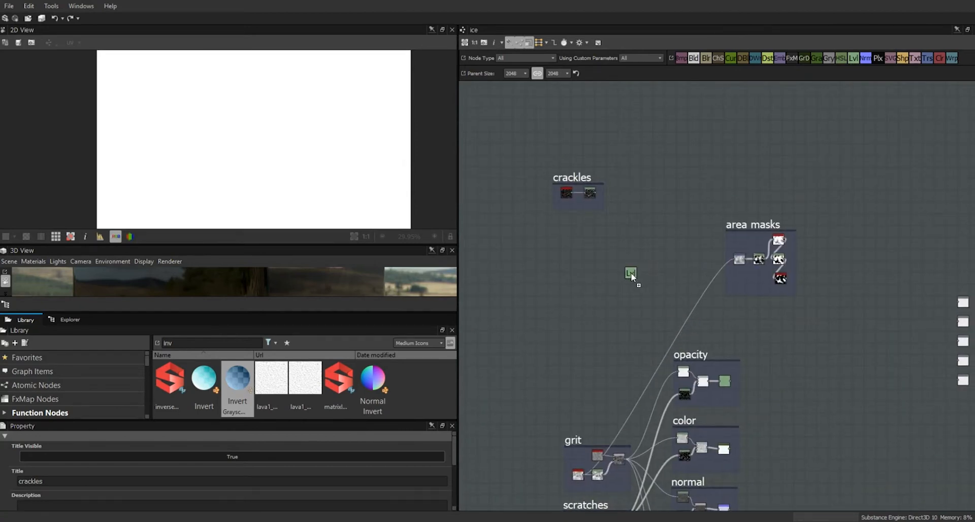
drag(649, 291, 650, 292)
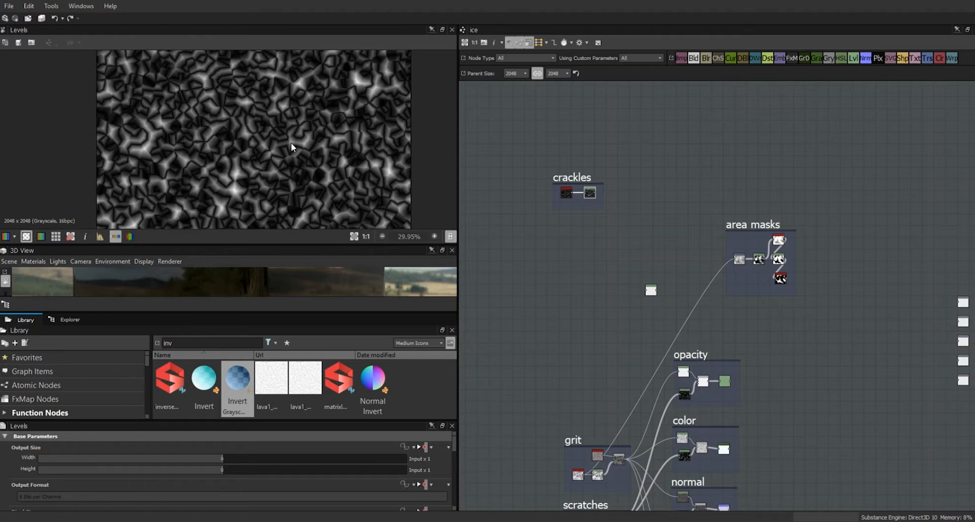
drag(242, 394, 551, 297)
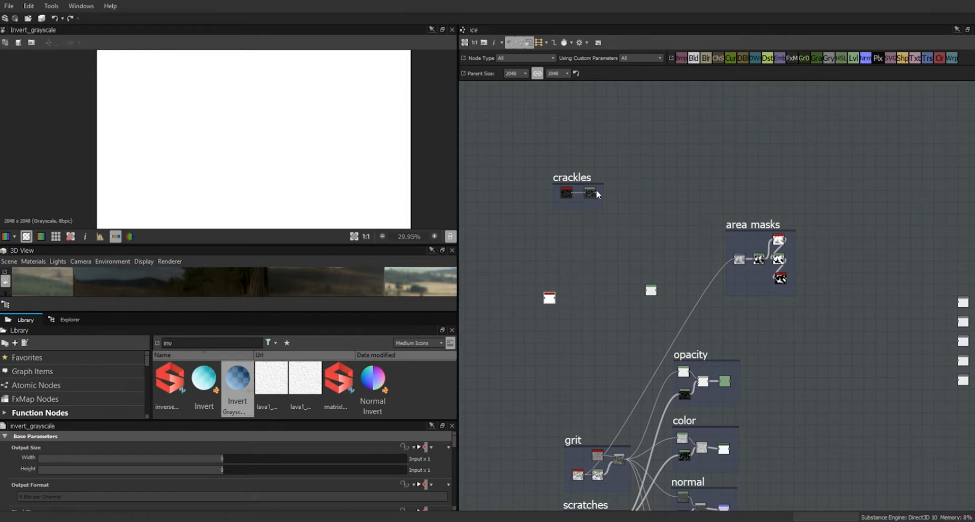
drag(595, 192, 649, 291)
double_click(645, 291)
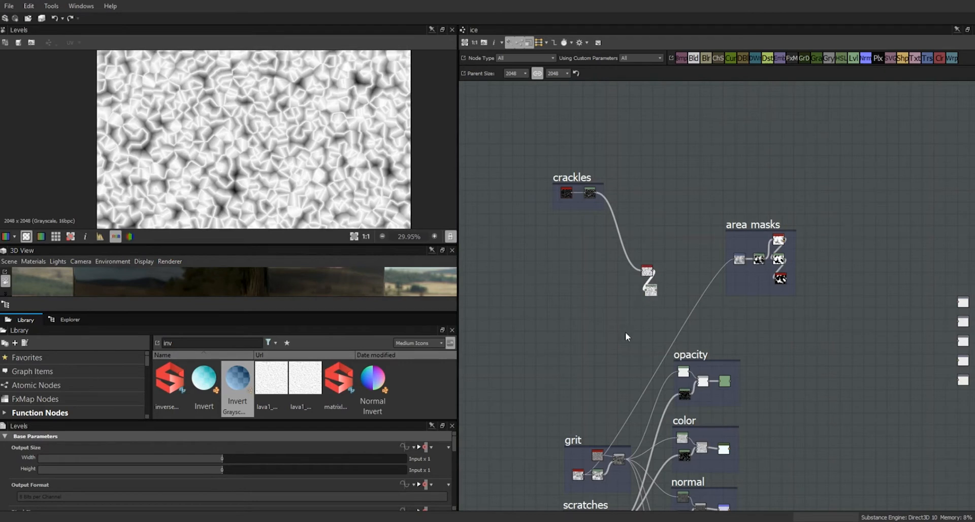
Increase the inverted crackles' contrast in Levels by raising the input black level to about a third and darkening the midtones
drag(452, 446, 465, 493)
drag(16, 440, 171, 451)
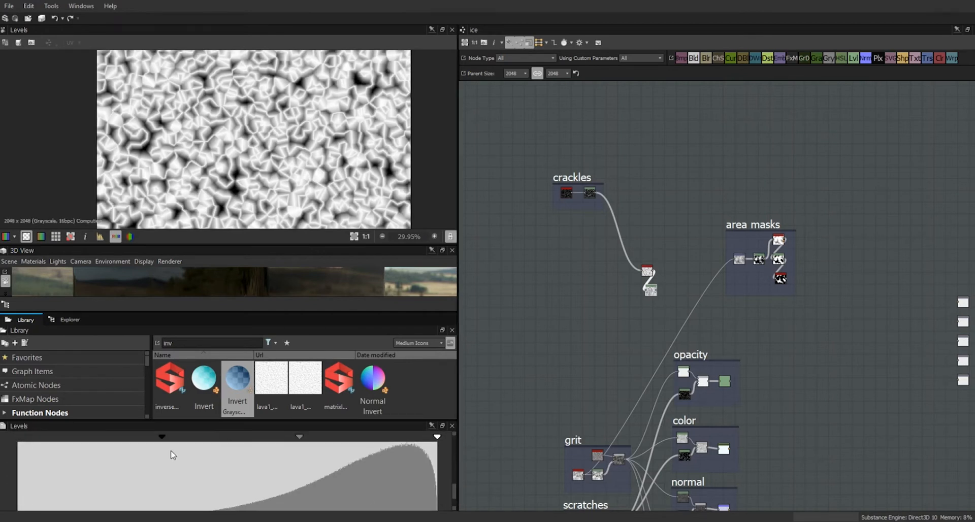
drag(304, 439, 326, 446)
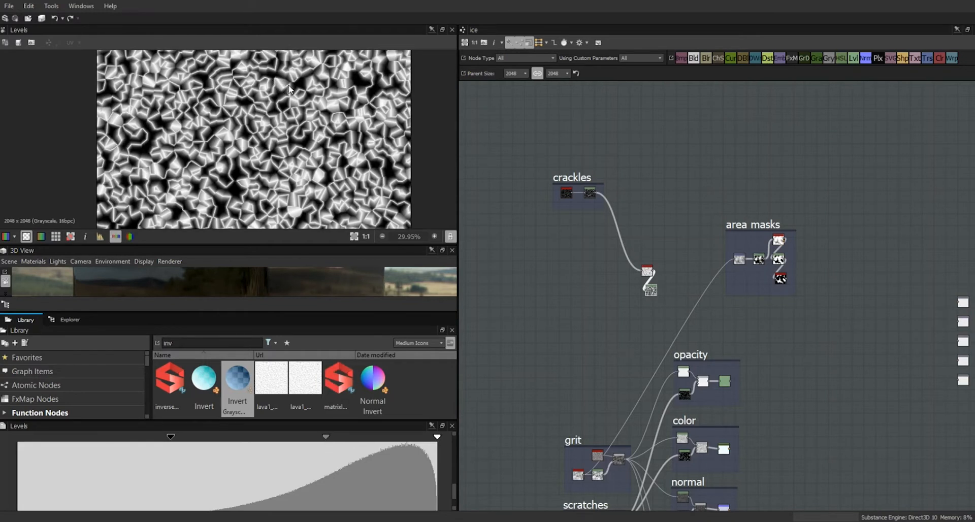
drag(327, 439, 332, 439)
Lower the crackles Levels' output white level to about two thirds of the range
scroll(355, 498, down, 2)
mouse_move(18, 497)
mouse_down()
mouse_move(108, 503)
mouse_move(18, 499)
mouse_up()
drag(436, 496, 169, 504)
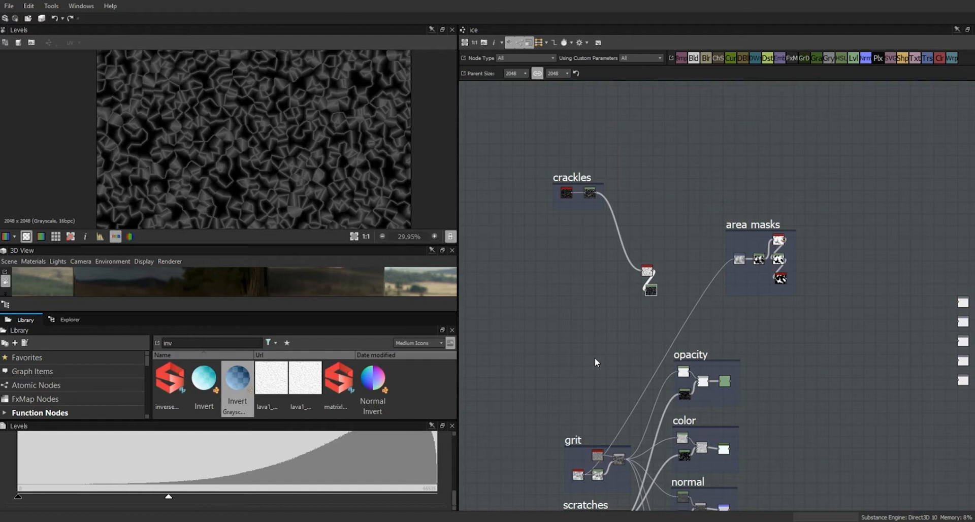
drag(653, 291, 649, 290)
drag(166, 497, 292, 510)
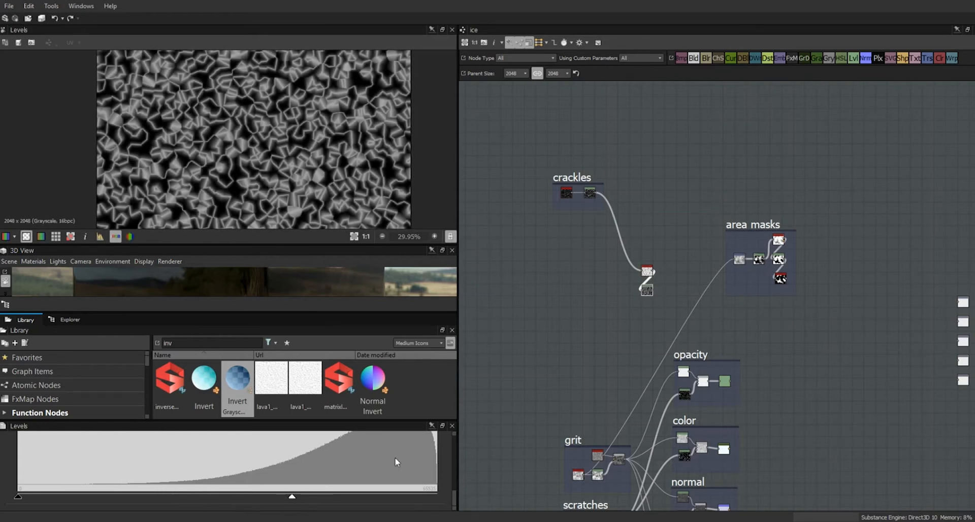
Frame the crackles' Invert Grayscale and Levels nodes together and title the frame "rough"
click(640, 294)
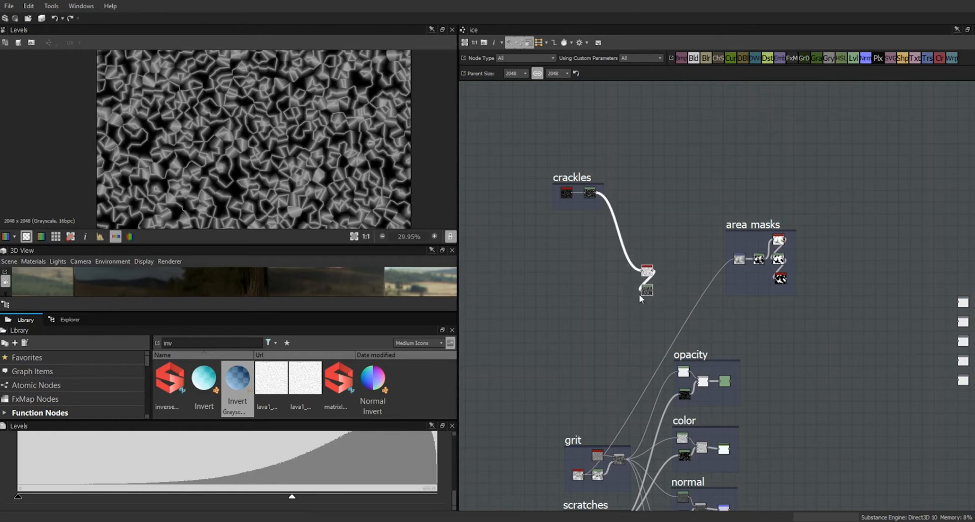
right_click(648, 275)
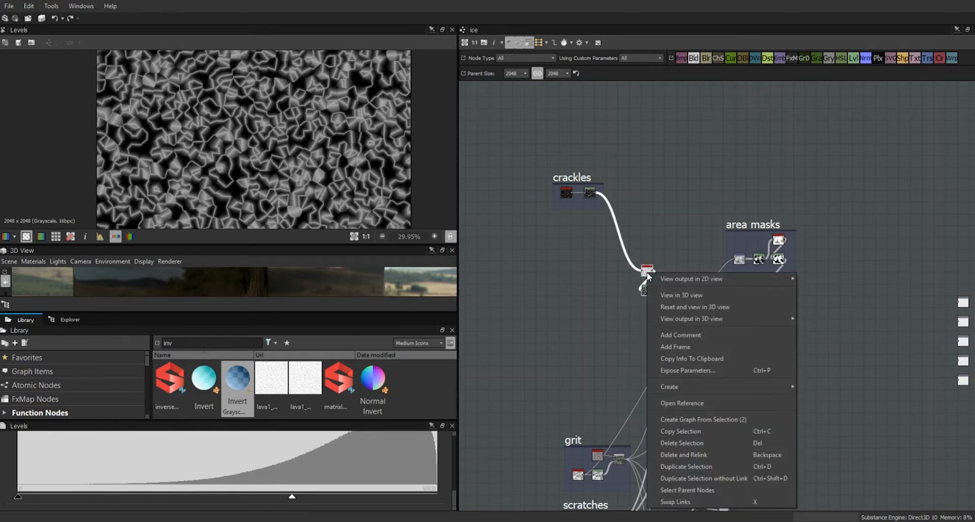
click(690, 347)
drag(453, 495, 457, 463)
double_click(35, 453)
text(rough)
key(Return)
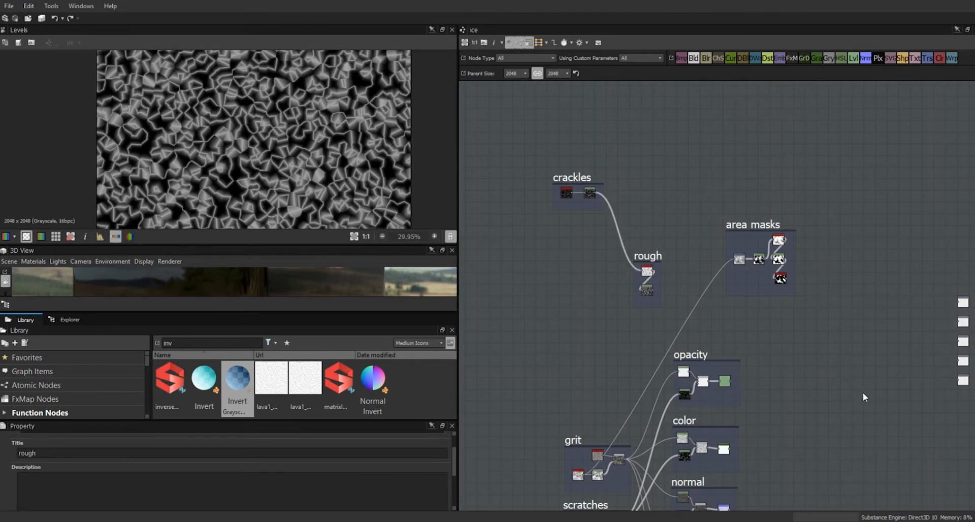
Move the crackles' rough frame slightly down toward the opacity frame
scroll(863, 436, down, 2)
middle_drag(863, 437, 845, 431)
scroll(844, 431, up, 1)
drag(636, 273, 642, 293)
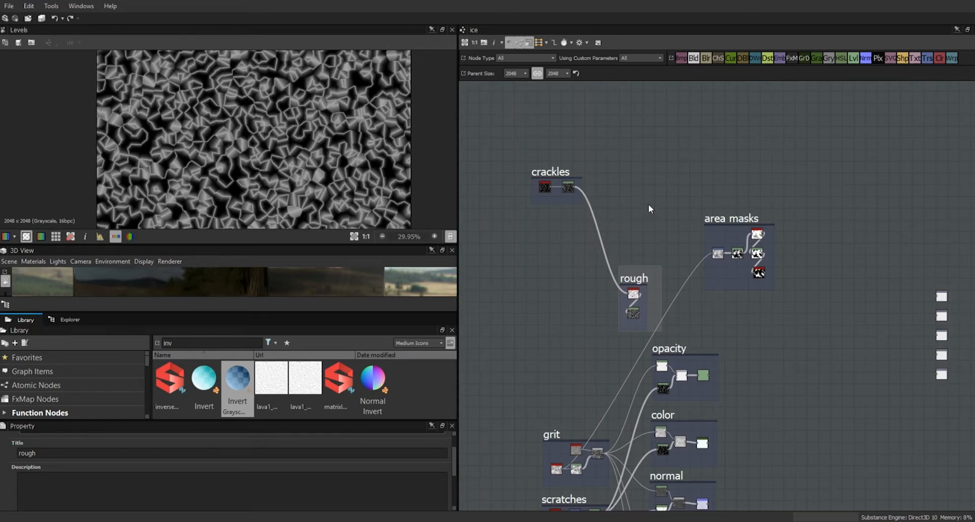
Move the Invert Grayscale node from the rough frame into the crackles frame and tidy the Levels node left in the rough frame
scroll(648, 203, up, 2)
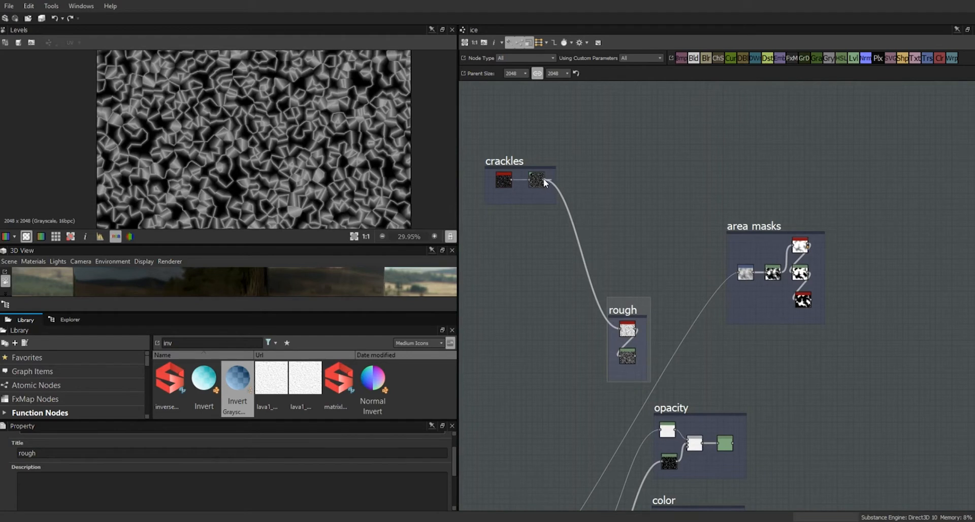
drag(627, 329, 562, 226)
drag(535, 201, 542, 201)
drag(632, 357, 627, 335)
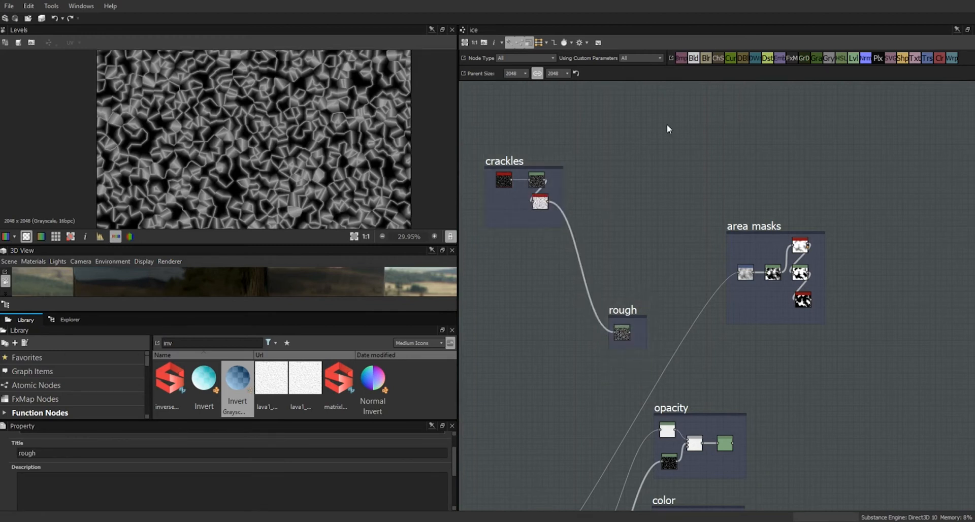
Add a Levels node fed by the crackles Levels, brightening its midtones and lowering its input white level to about 80% of the range
click(854, 56)
drag(715, 283, 625, 247)
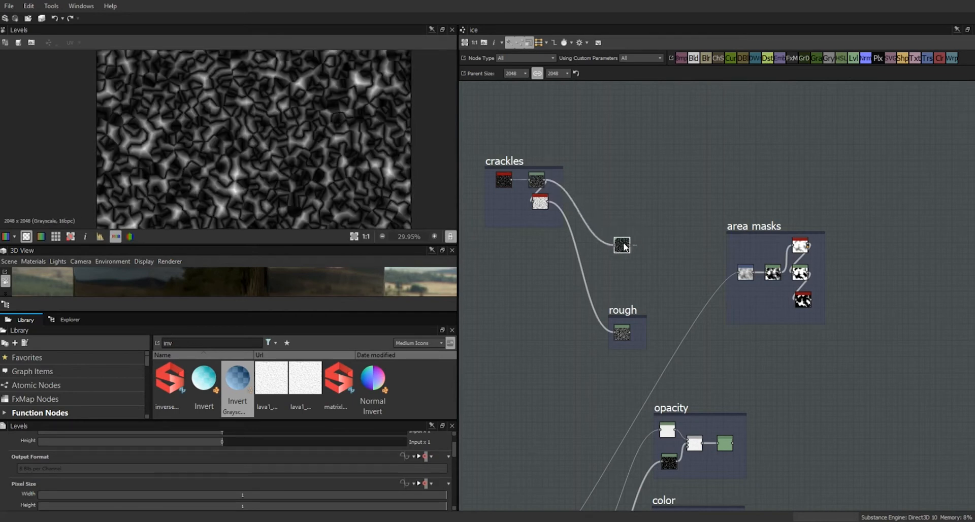
drag(454, 449, 465, 488)
drag(228, 454, 178, 461)
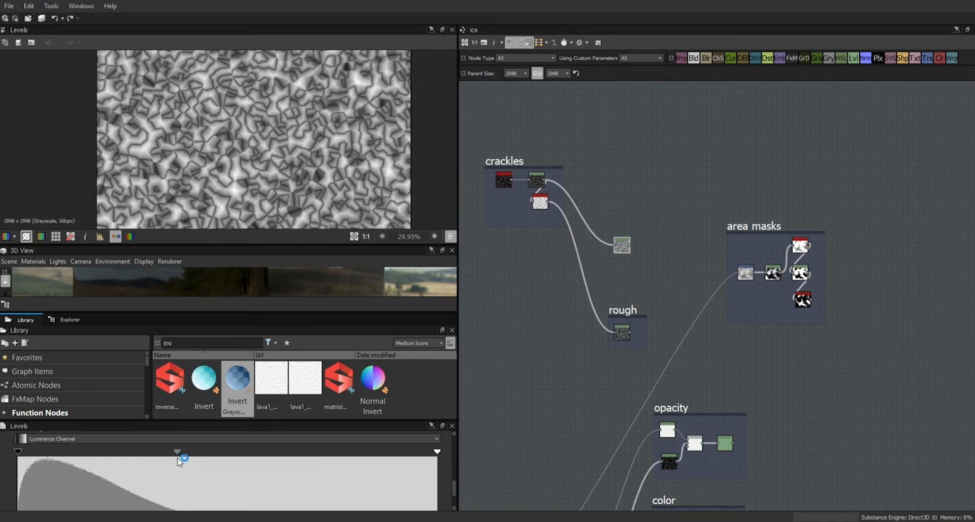
drag(437, 452, 355, 463)
mouse_move(148, 454)
mouse_down()
mouse_move(159, 457)
mouse_move(133, 455)
mouse_move(147, 461)
mouse_up()
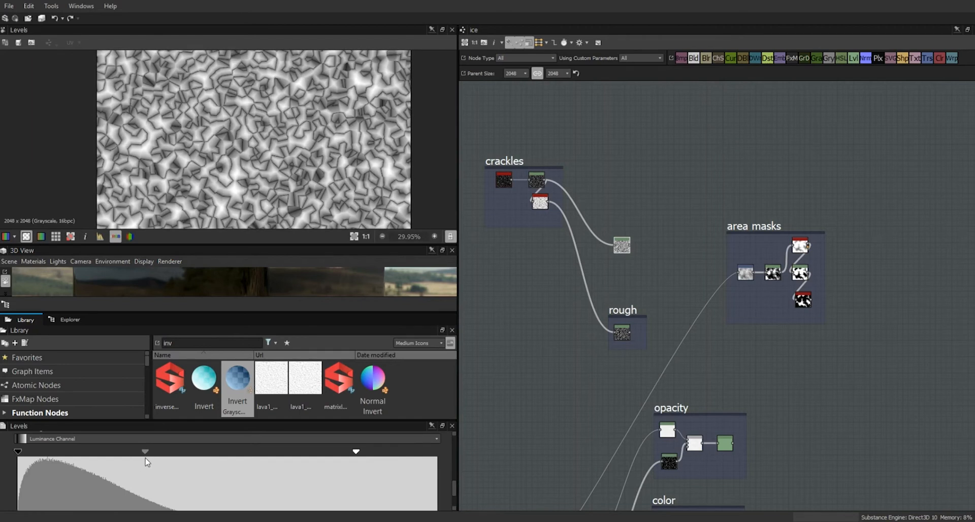
Frame the new crackles Levels node, title the frame "spec" and move it slightly down
right_click(624, 246)
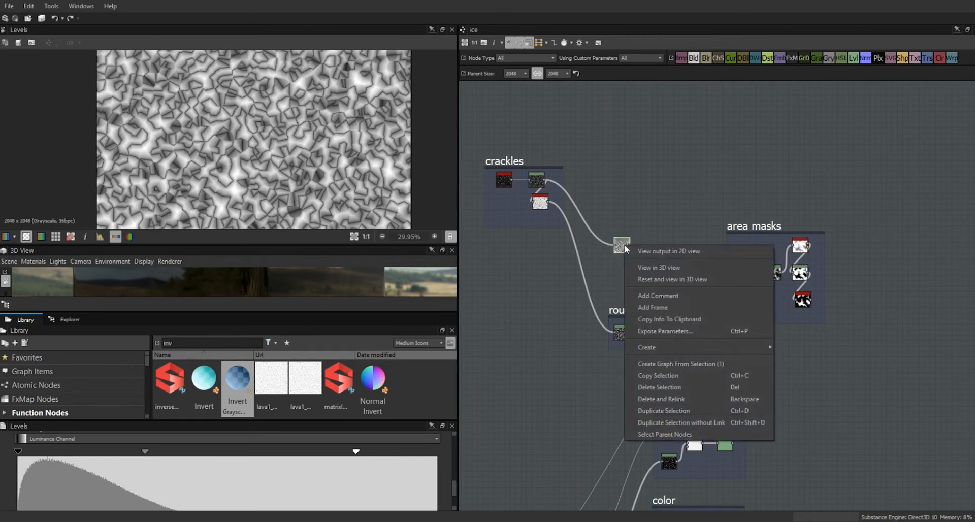
click(669, 307)
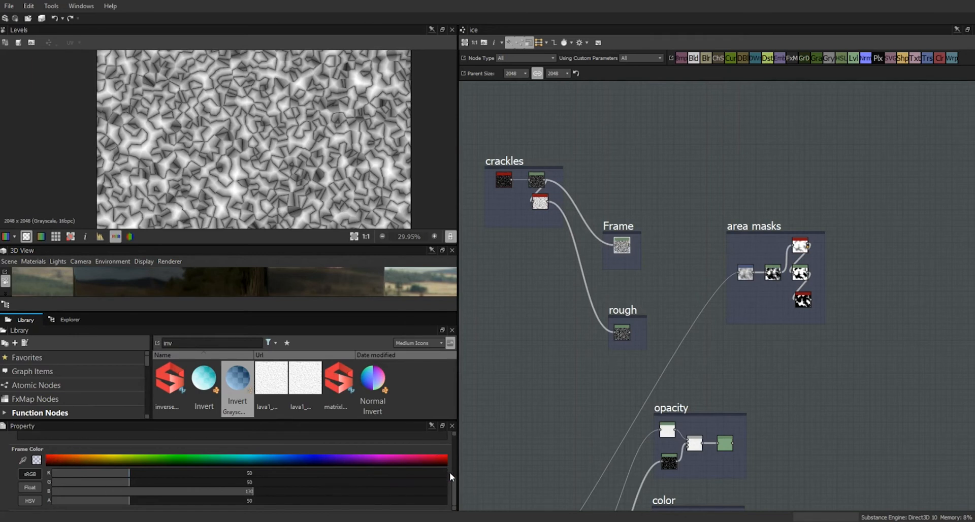
drag(455, 490, 455, 456)
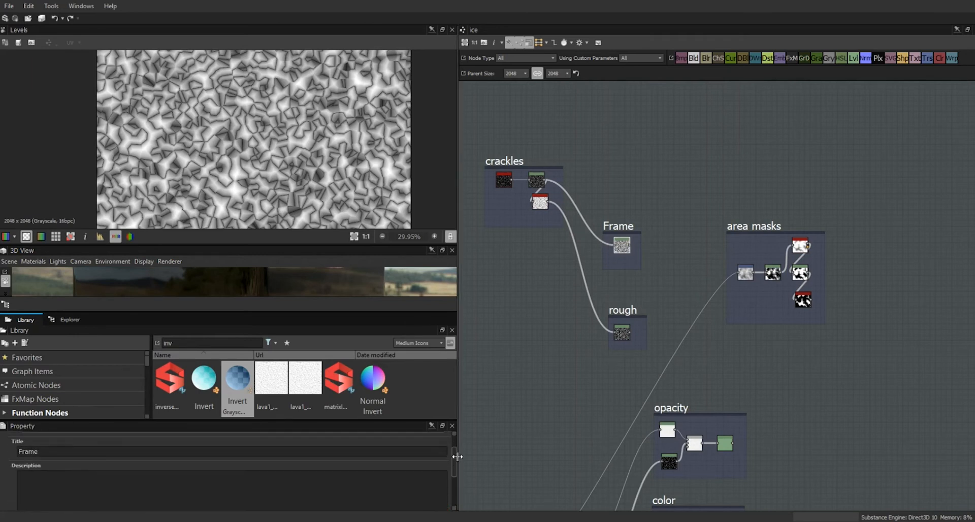
double_click(53, 451)
text(spec)
key(Return)
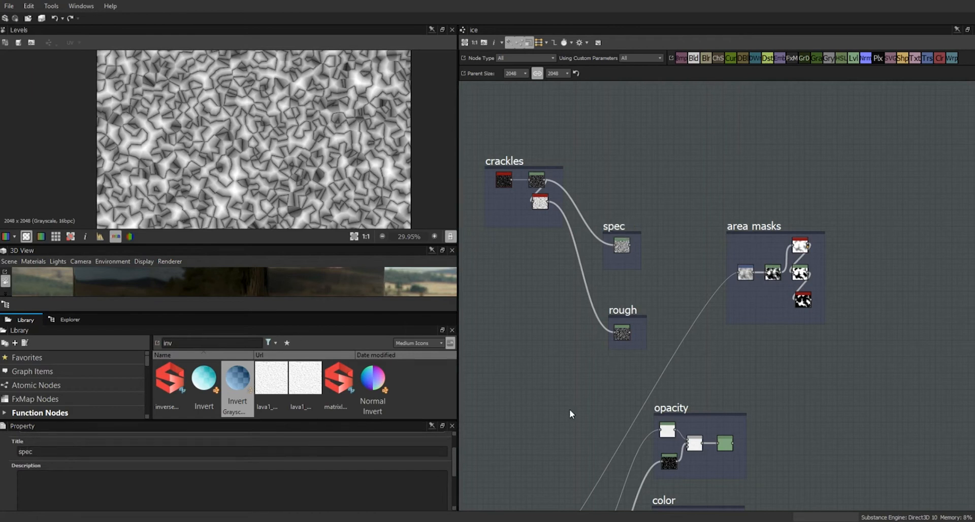
drag(612, 228, 615, 246)
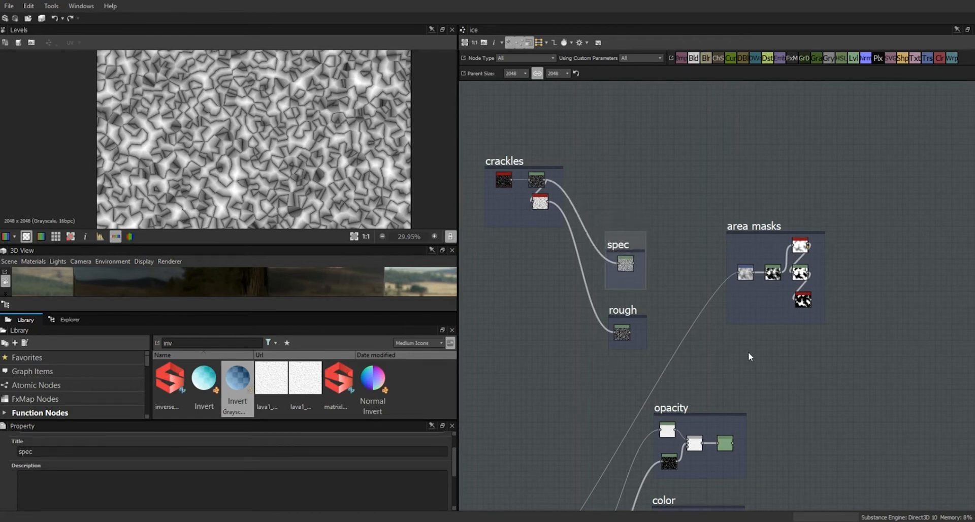
Shift the crackles' rough and spec frames farther down, making room for more variants above them
scroll(750, 355, down, 3)
middle_drag(820, 419, 806, 402)
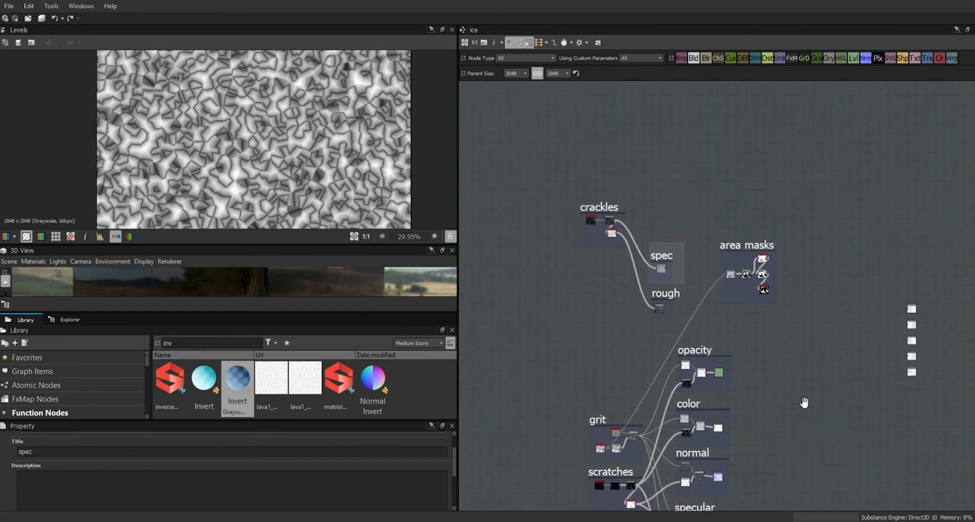
scroll(801, 383, up, 3)
middle_drag(673, 336, 789, 376)
drag(694, 344, 699, 373)
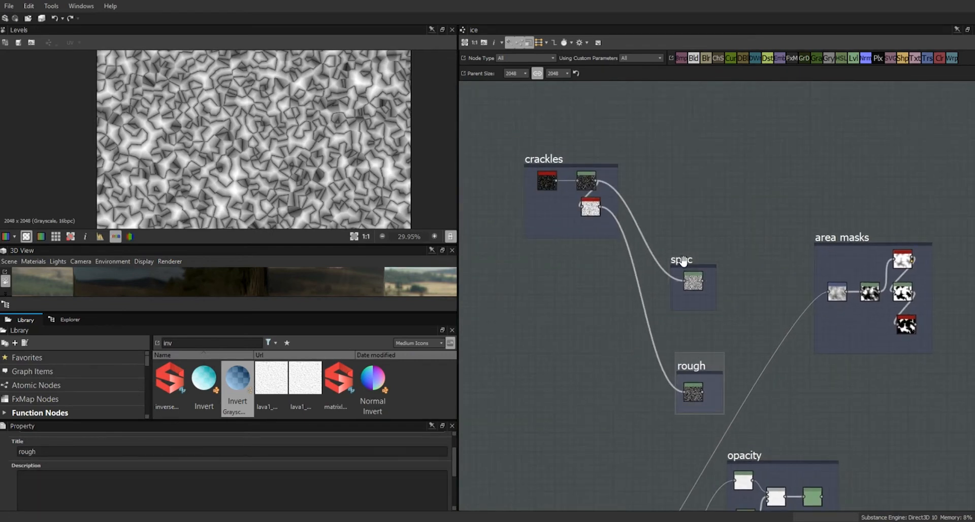
drag(681, 260, 687, 291)
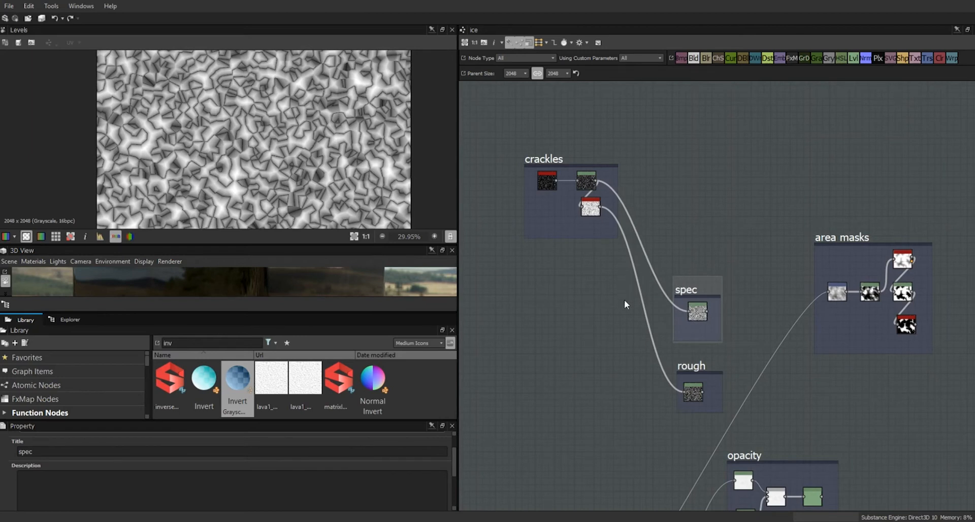
Add a Normal node above the spec frame and connect the crackles Levels output to it
scroll(582, 387, down, 2)
middle_drag(601, 407, 603, 363)
scroll(583, 273, up, 3)
middle_drag(852, 116, 819, 237)
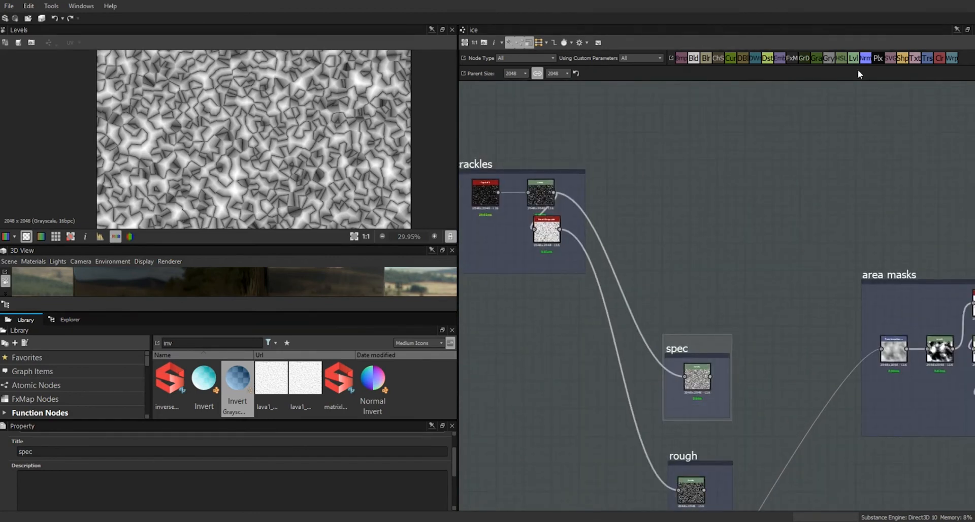
drag(867, 58, 717, 242)
drag(553, 192, 700, 238)
Set the crackles Normal node to Fill Alpha With Input and its intensity to 1.71, aligning it above the spec frame
drag(455, 459, 455, 505)
click(213, 501)
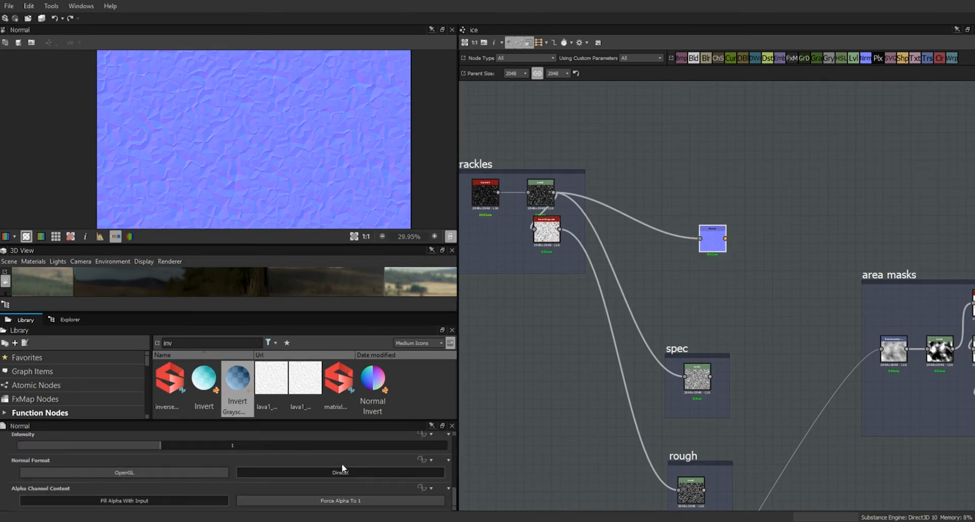
drag(715, 237, 696, 246)
drag(163, 445, 262, 453)
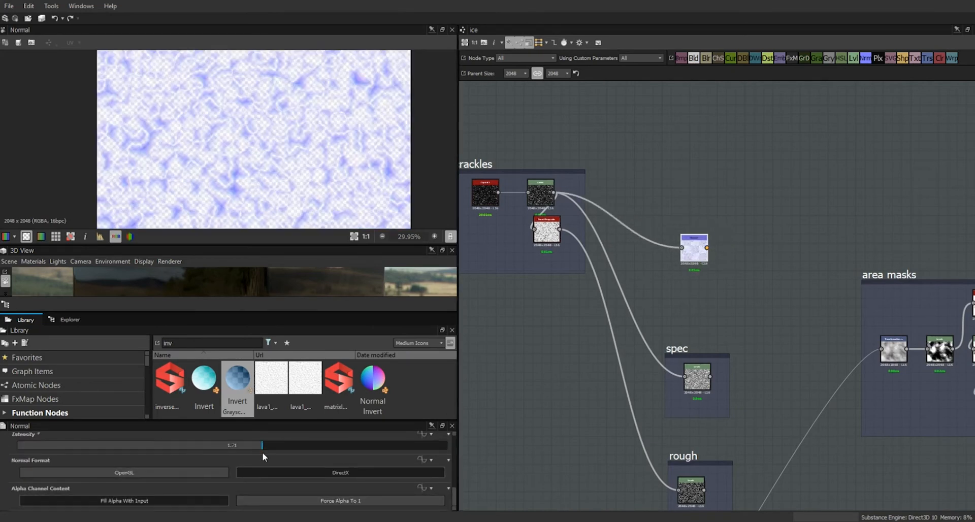
Frame the crackles Normal node and title the frame "normal"
right_click(689, 247)
click(728, 307)
scroll(411, 473, up, 5)
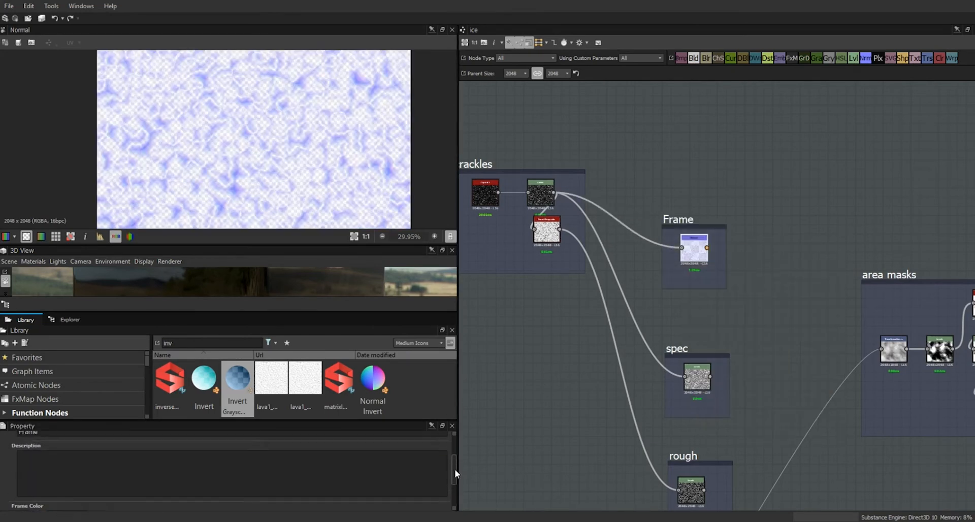
double_click(80, 453)
text(normal)
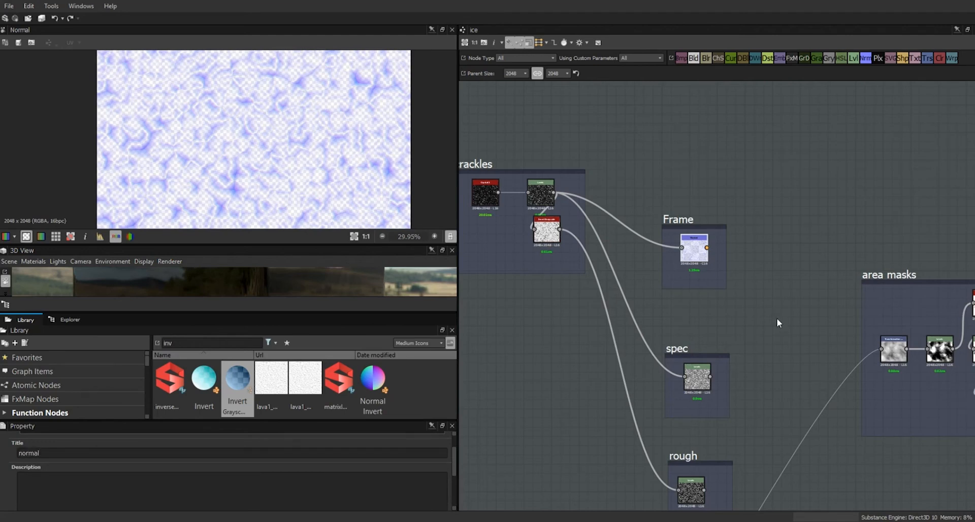
Copy the Gradient Map from the existing color frame and paste it above the crackles' normal frame
middle_drag(772, 431, 742, 93)
middle_drag(777, 281, 786, 513)
middle_drag(714, 201, 784, 411)
click(696, 327)
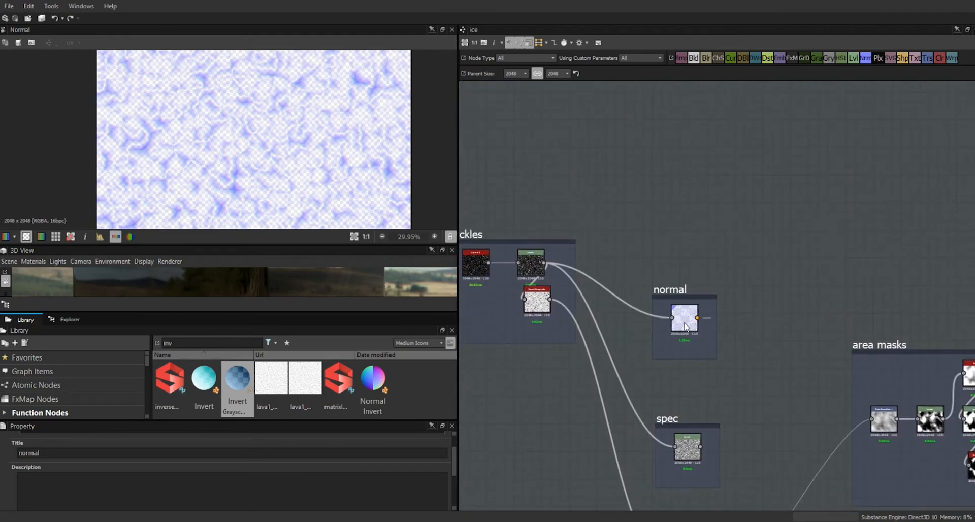
middle_drag(753, 301, 713, 44)
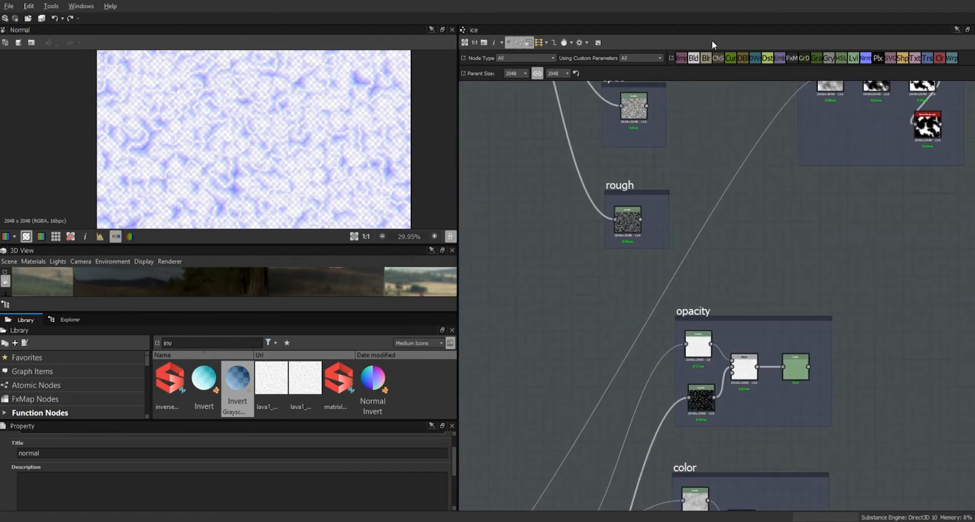
middle_drag(817, 428, 777, 267)
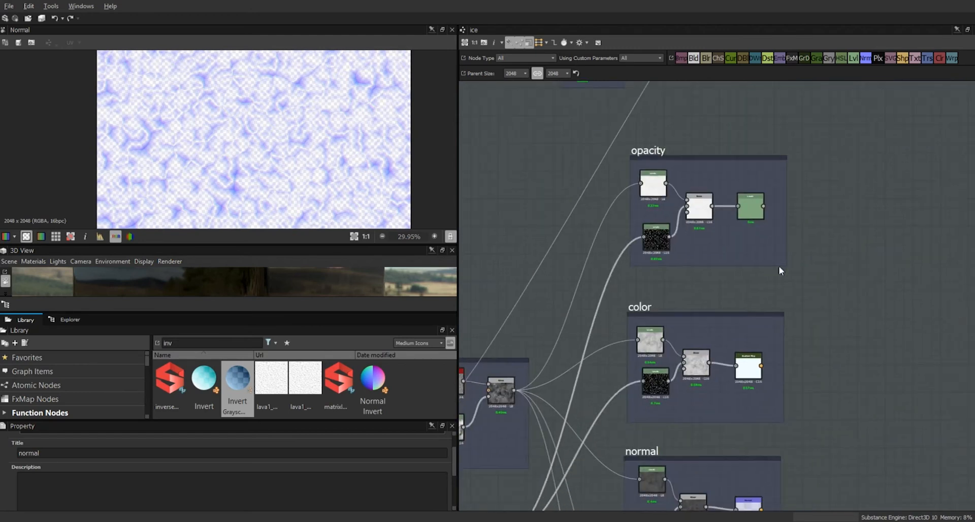
click(749, 366)
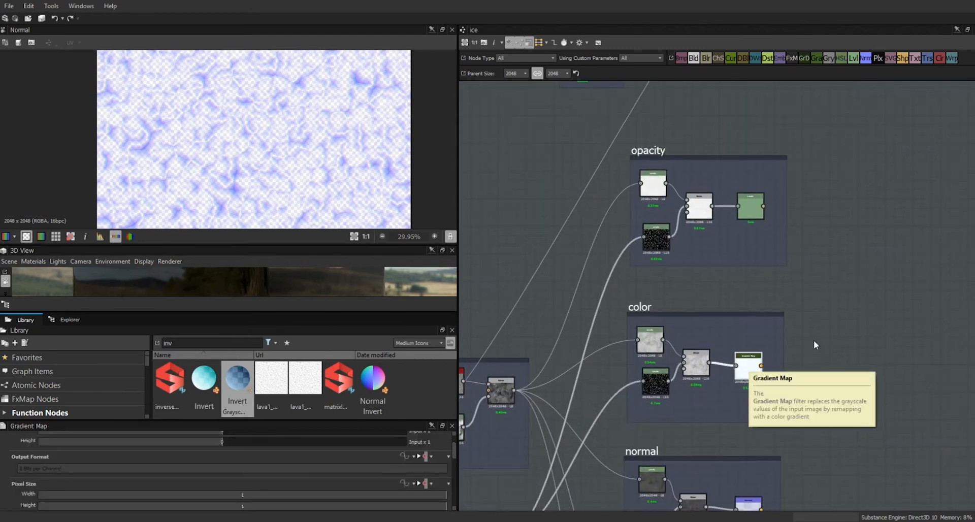
middle_drag(846, 267, 857, 510)
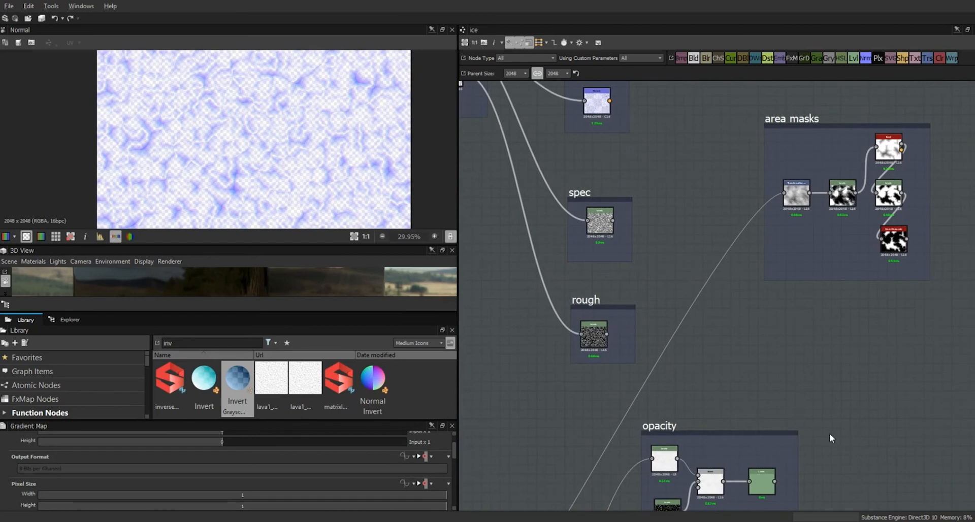
middle_drag(718, 163, 819, 480)
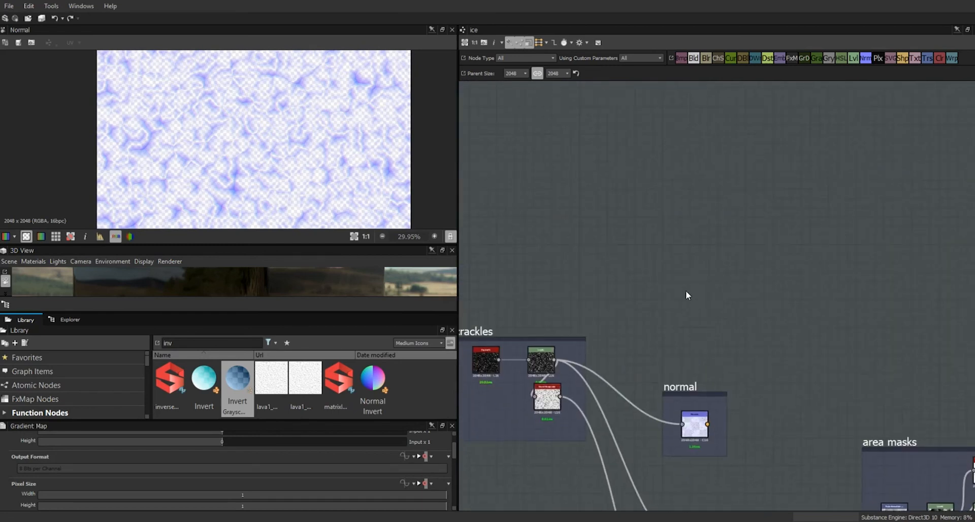
key(ctrl+v)
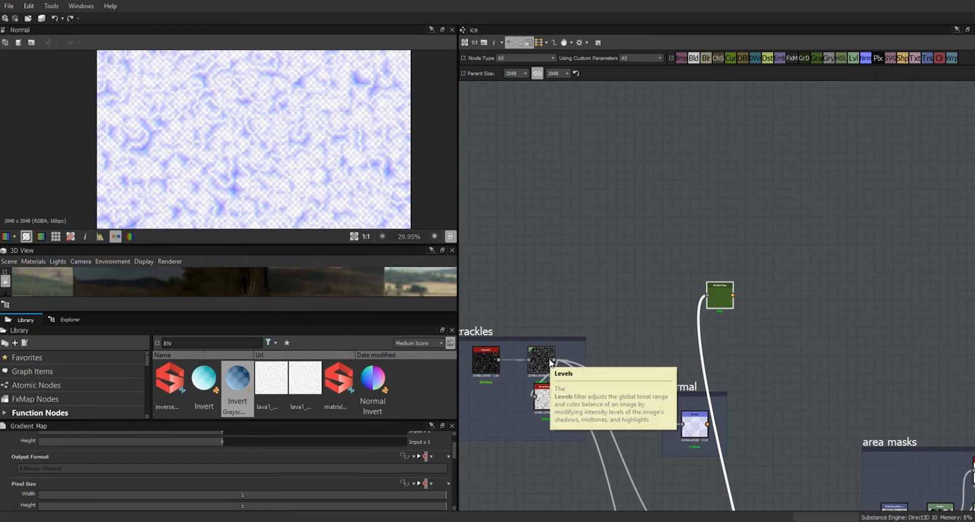
Feed the pasted Gradient Map from the crackles Levels and inspect its output in the 2D view
drag(554, 360, 708, 296)
double_click(717, 295)
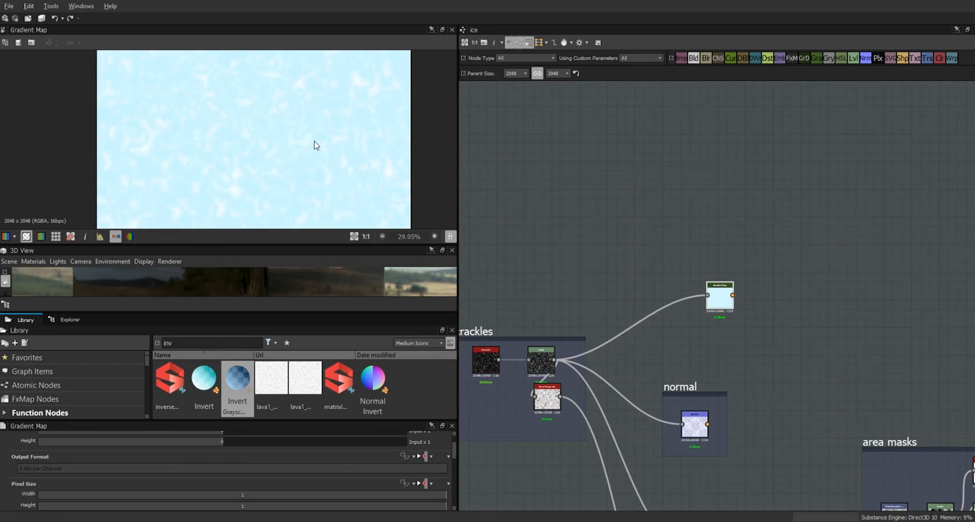
scroll(292, 131, up, 3)
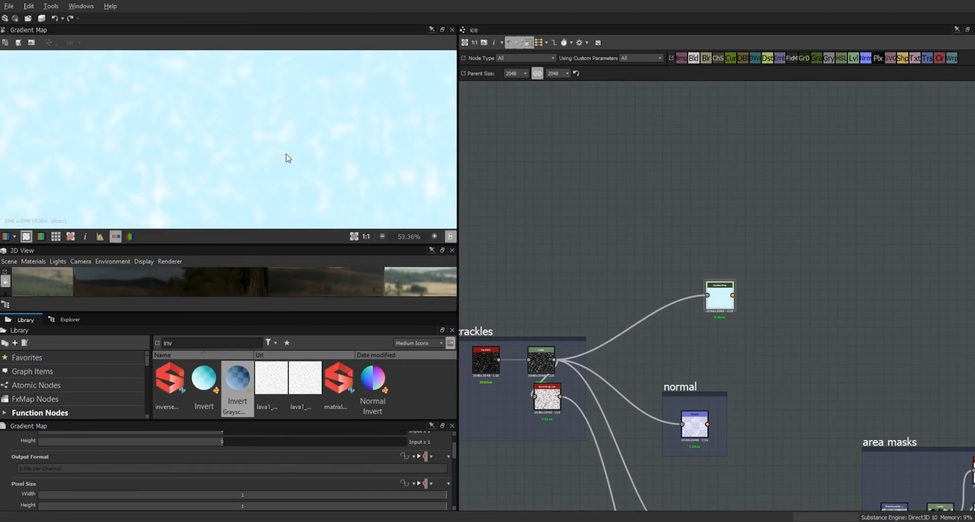
scroll(288, 158, down, 3)
Align the crackles Gradient Map above the normal frame, put it in a frame titled "color" and center it inside
drag(724, 294, 699, 285)
right_click(700, 285)
click(739, 339)
click(66, 452)
text(color)
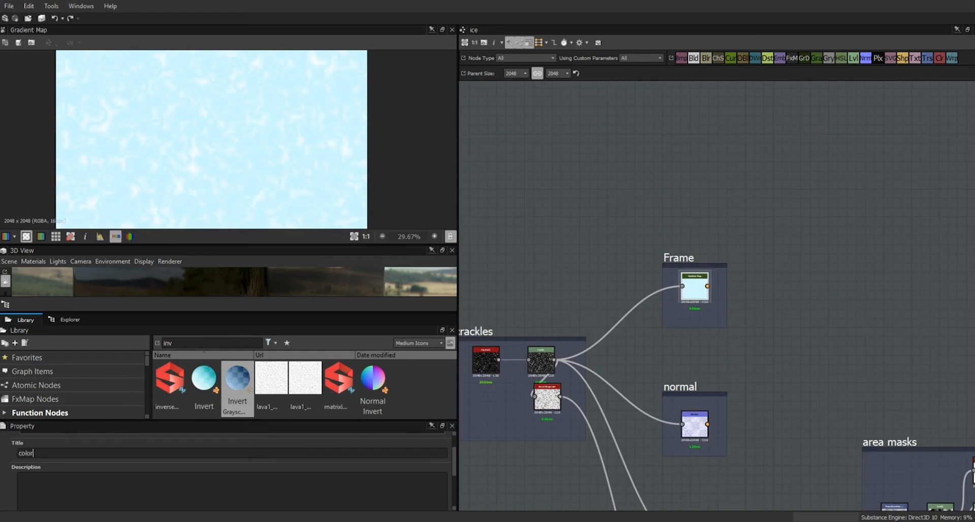
drag(694, 288, 693, 297)
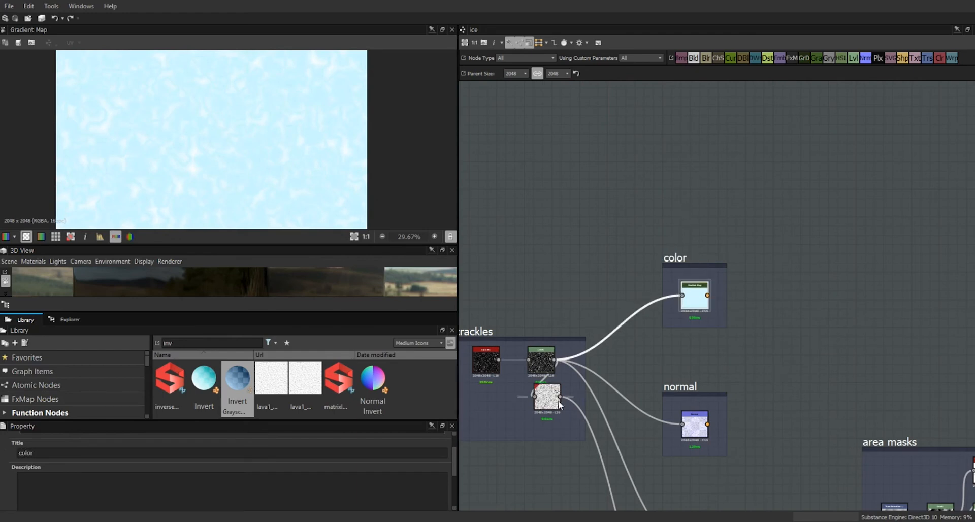
Add a Levels node above the crackles' color frame and connect the crackles Levels output to it
right_click(669, 157)
click(666, 125)
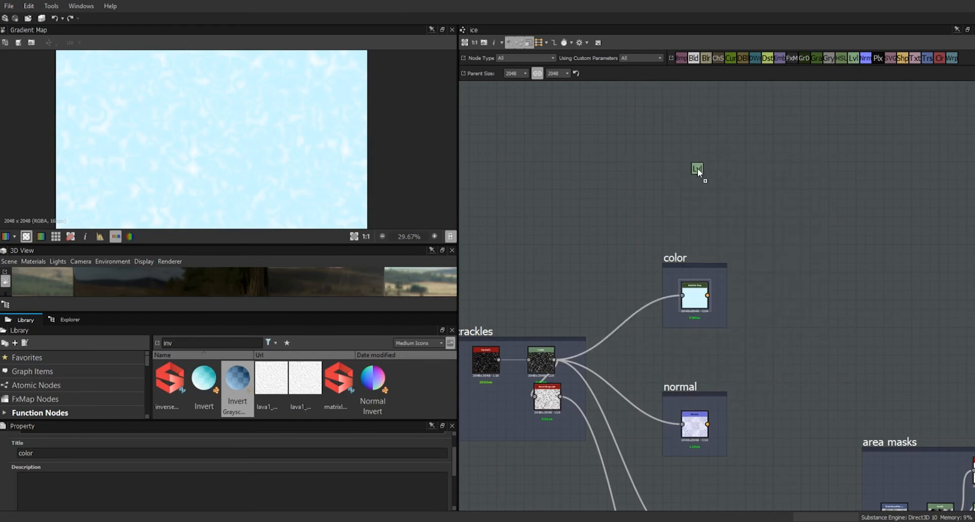
drag(696, 168, 697, 169)
double_click(541, 359)
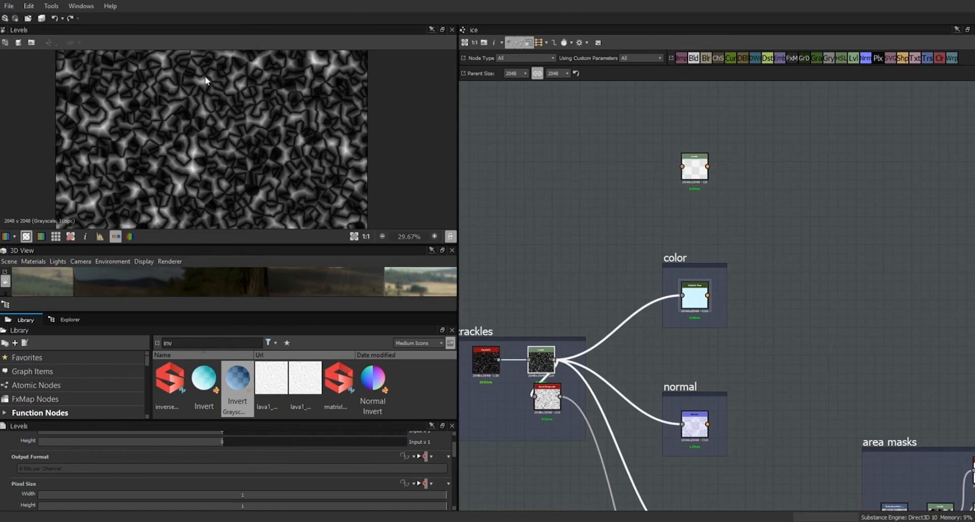
drag(555, 361, 682, 166)
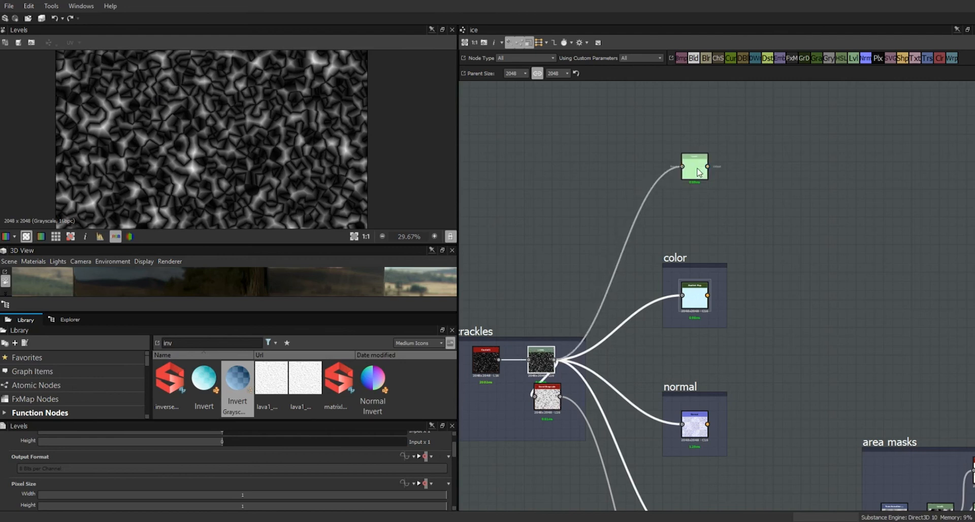
click(699, 173)
Lighten the new Levels by brightening its midtones and raising the output black level to about 70% of the range
drag(454, 445, 456, 500)
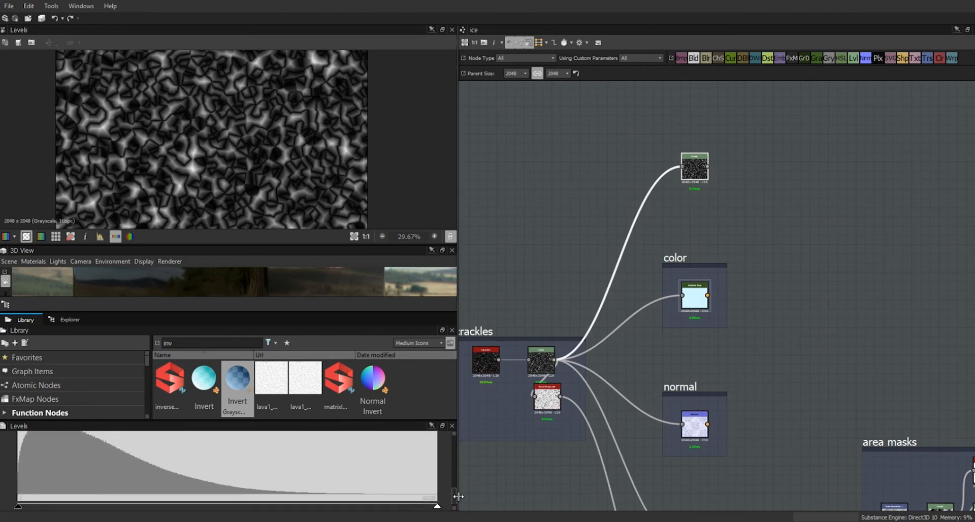
drag(18, 506, 204, 508)
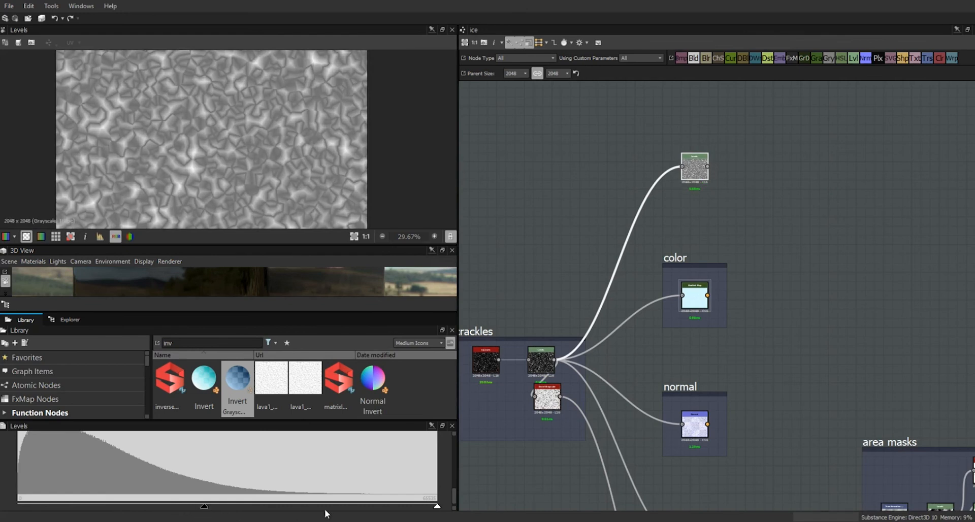
drag(453, 498, 453, 491)
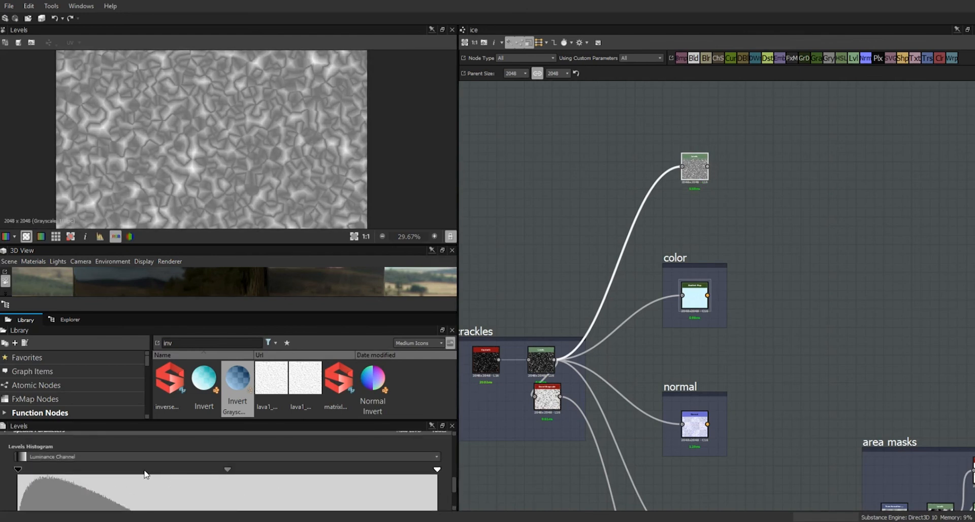
drag(228, 470, 141, 480)
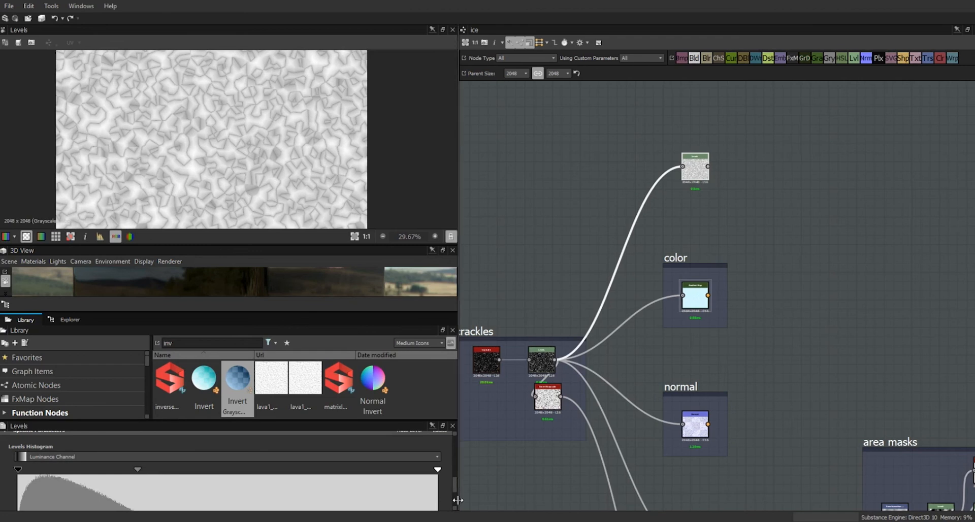
drag(455, 485, 456, 504)
drag(208, 497, 312, 499)
Frame the lightened crackles Levels node and title the frame "opacity"
click(696, 168)
right_click(699, 161)
click(731, 216)
drag(456, 496, 456, 457)
drag(41, 464, 7, 467)
text(opacity)
key(Return)
Move the area masks frame between the crackles and grit frames, and shift the five crackles variant frames farther from their source
scroll(803, 291, down, 5)
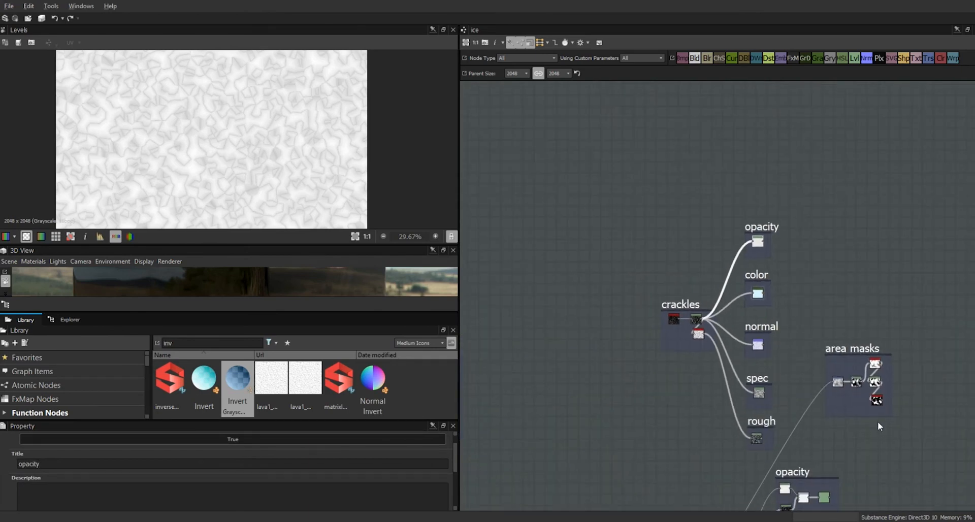
middle_drag(878, 422, 727, 319)
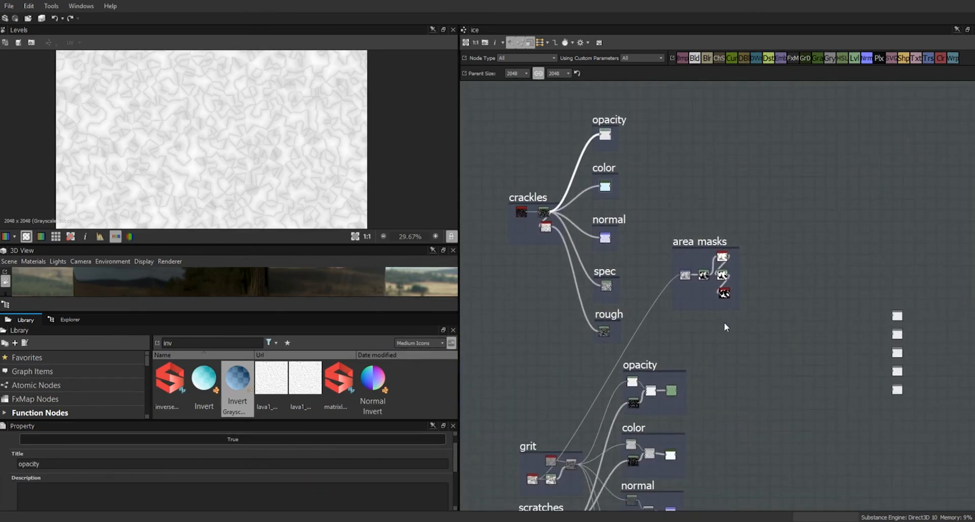
drag(694, 244, 484, 318)
drag(662, 124, 653, 317)
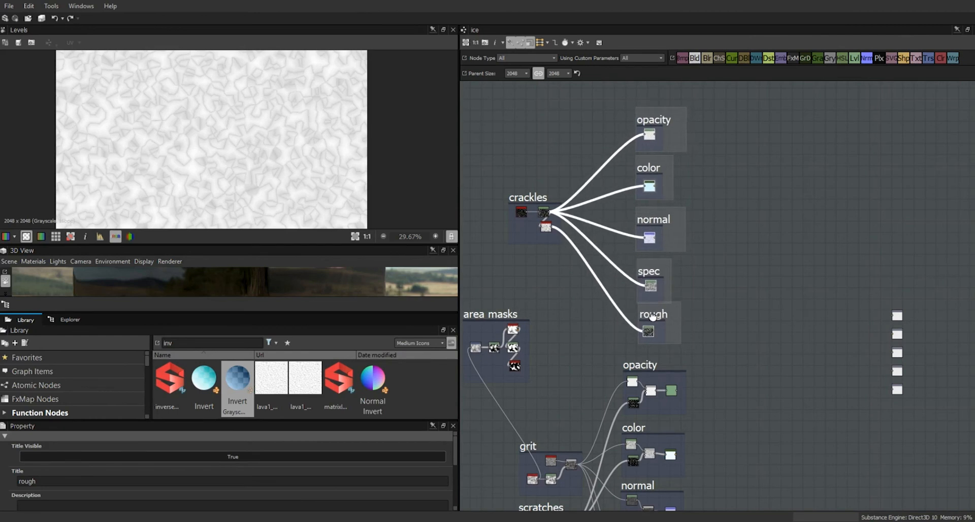
drag(491, 314, 506, 304)
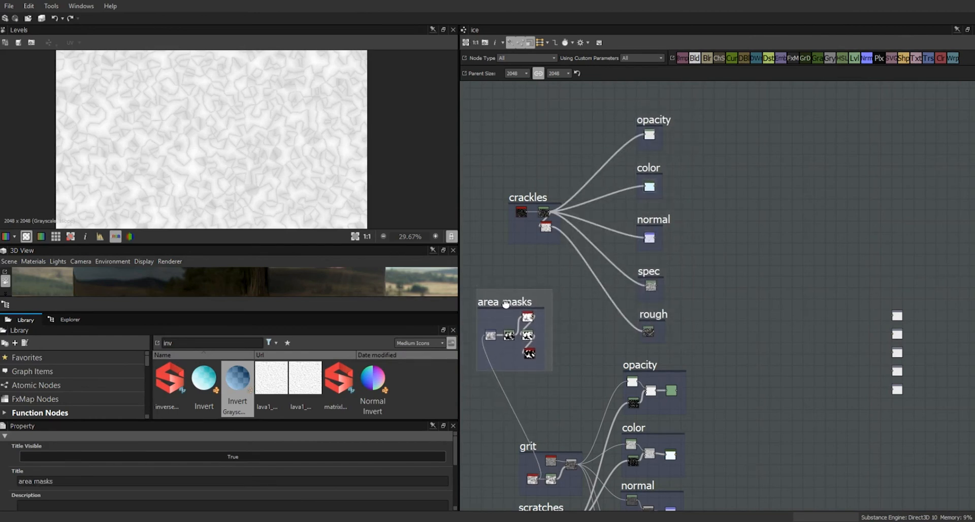